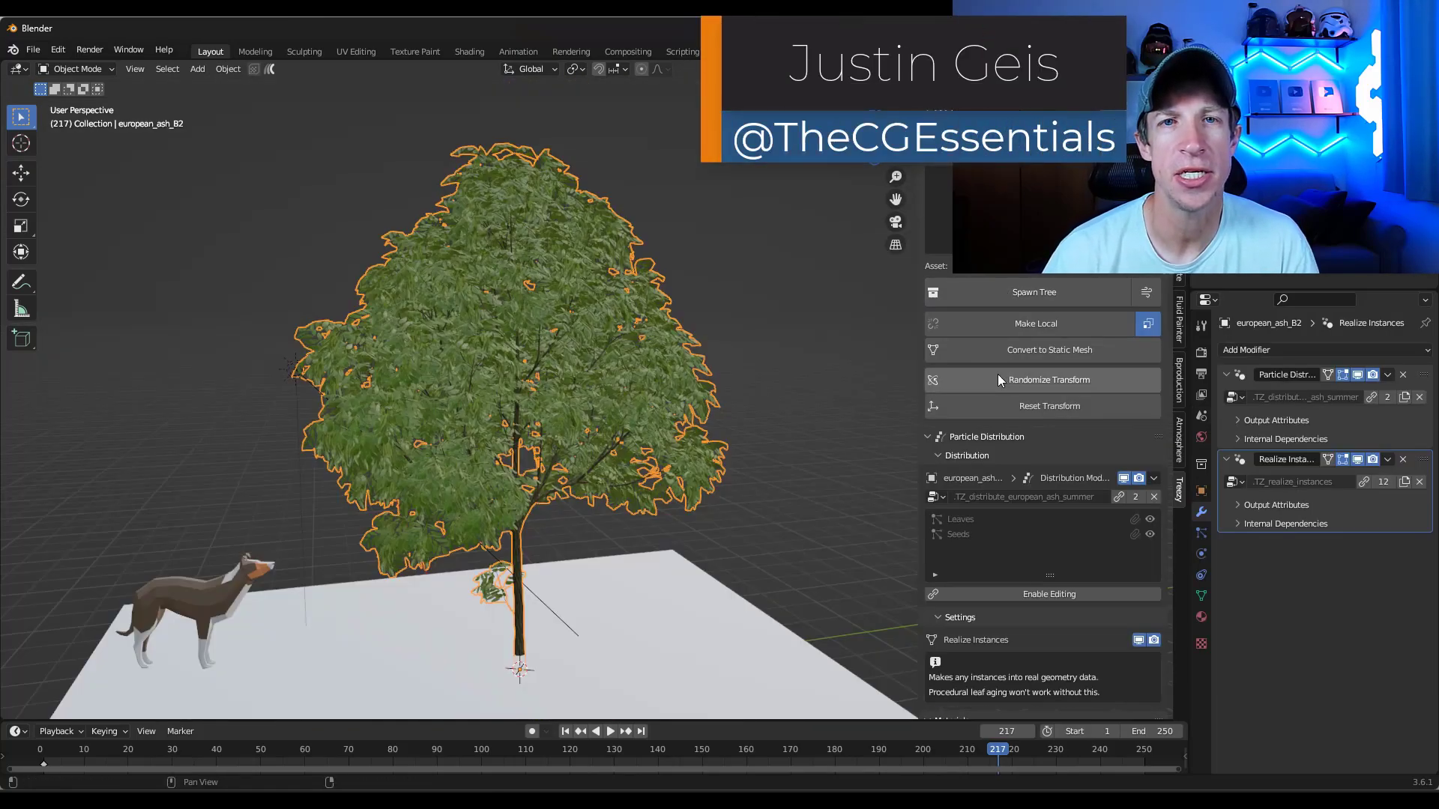
# Randomize the transform of the selected European ash tree several times
pyautogui.click(1008, 378)
pyautogui.click(1020, 379)
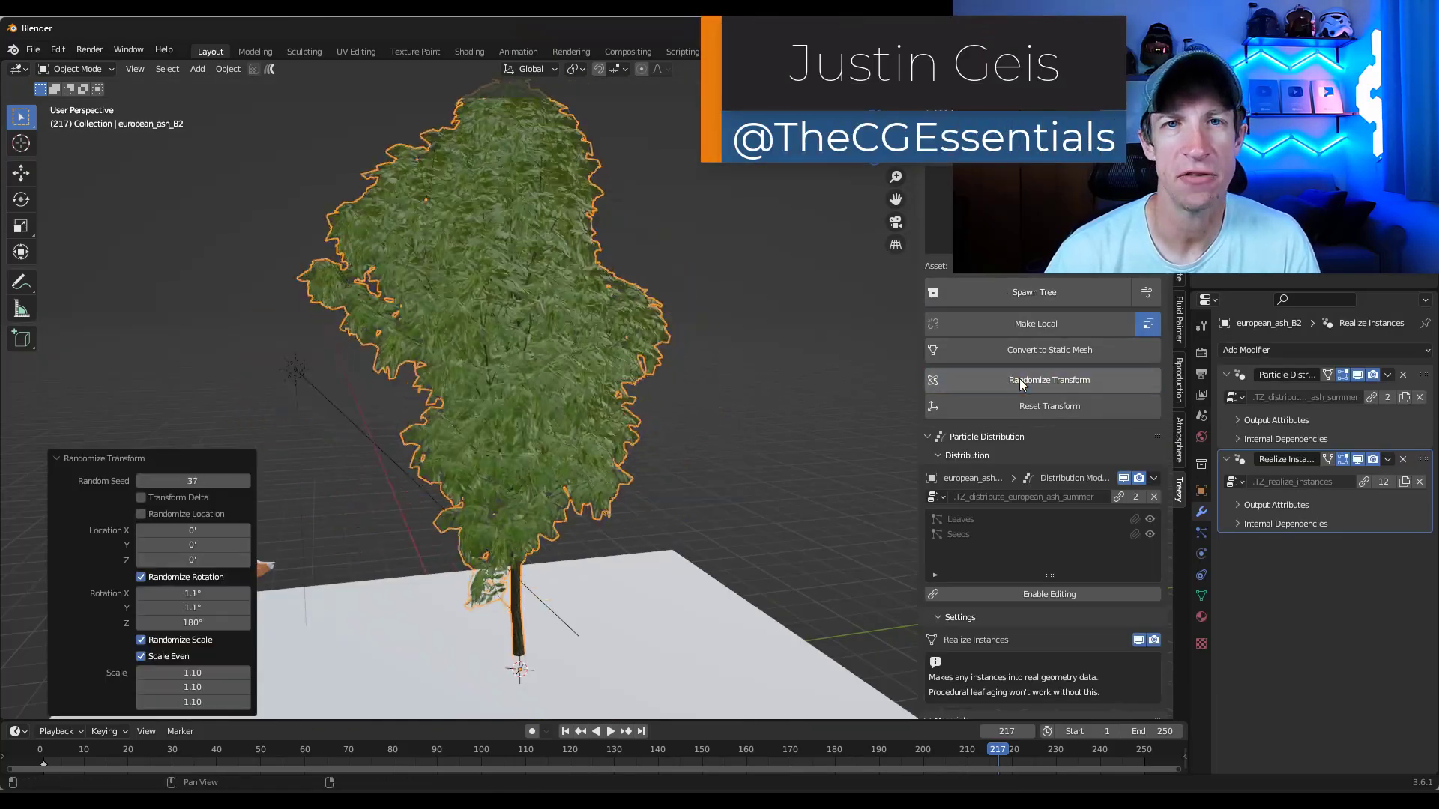
pyautogui.click(1019, 380)
pyautogui.click(1019, 379)
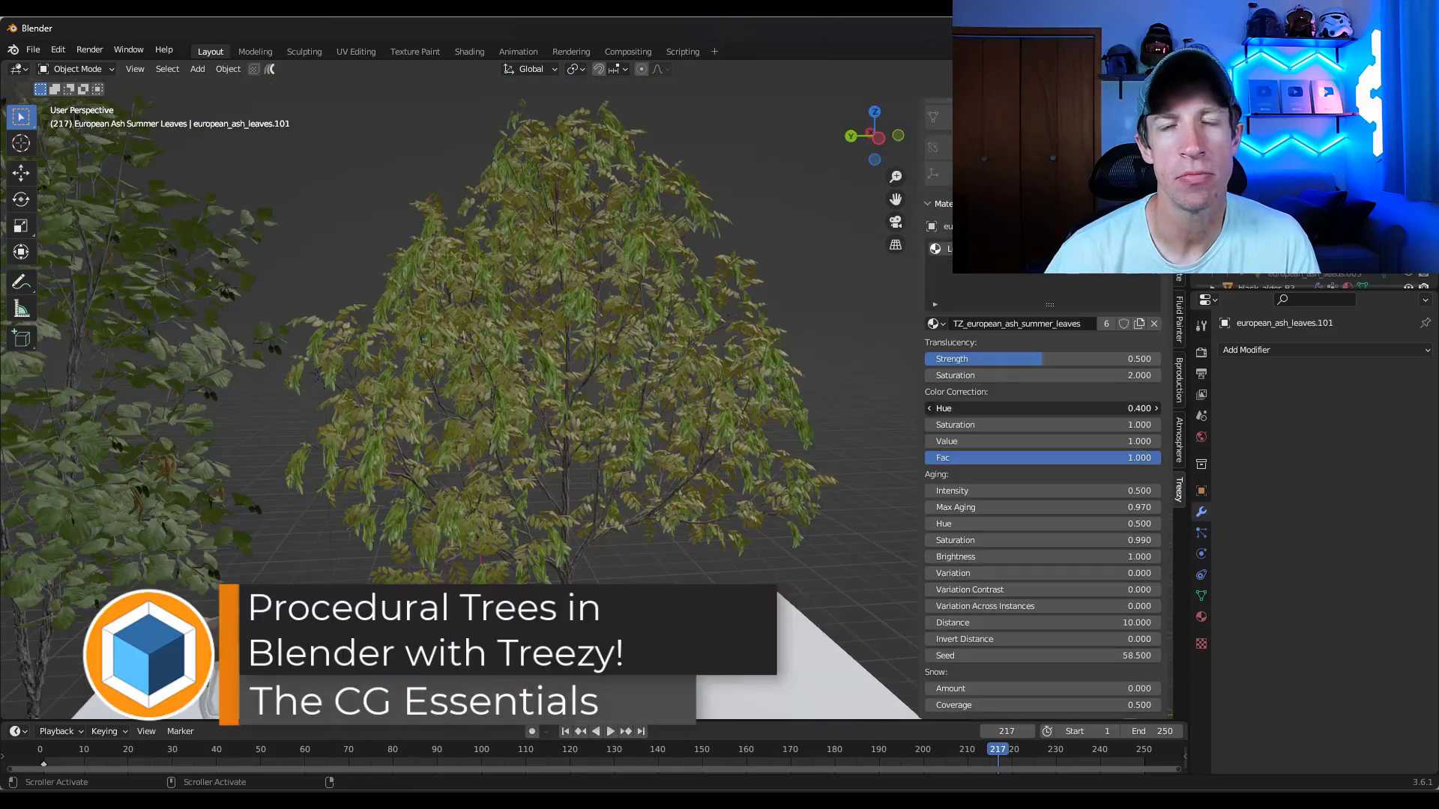
# Reduce the leaf distribution's Rotation value on the European ash and play the wind animation
pyautogui.keyDown('ctrl'); pyautogui.moveTo(1041, 408); pyautogui.dragTo(1004, 408); pyautogui.keyUp('ctrl')
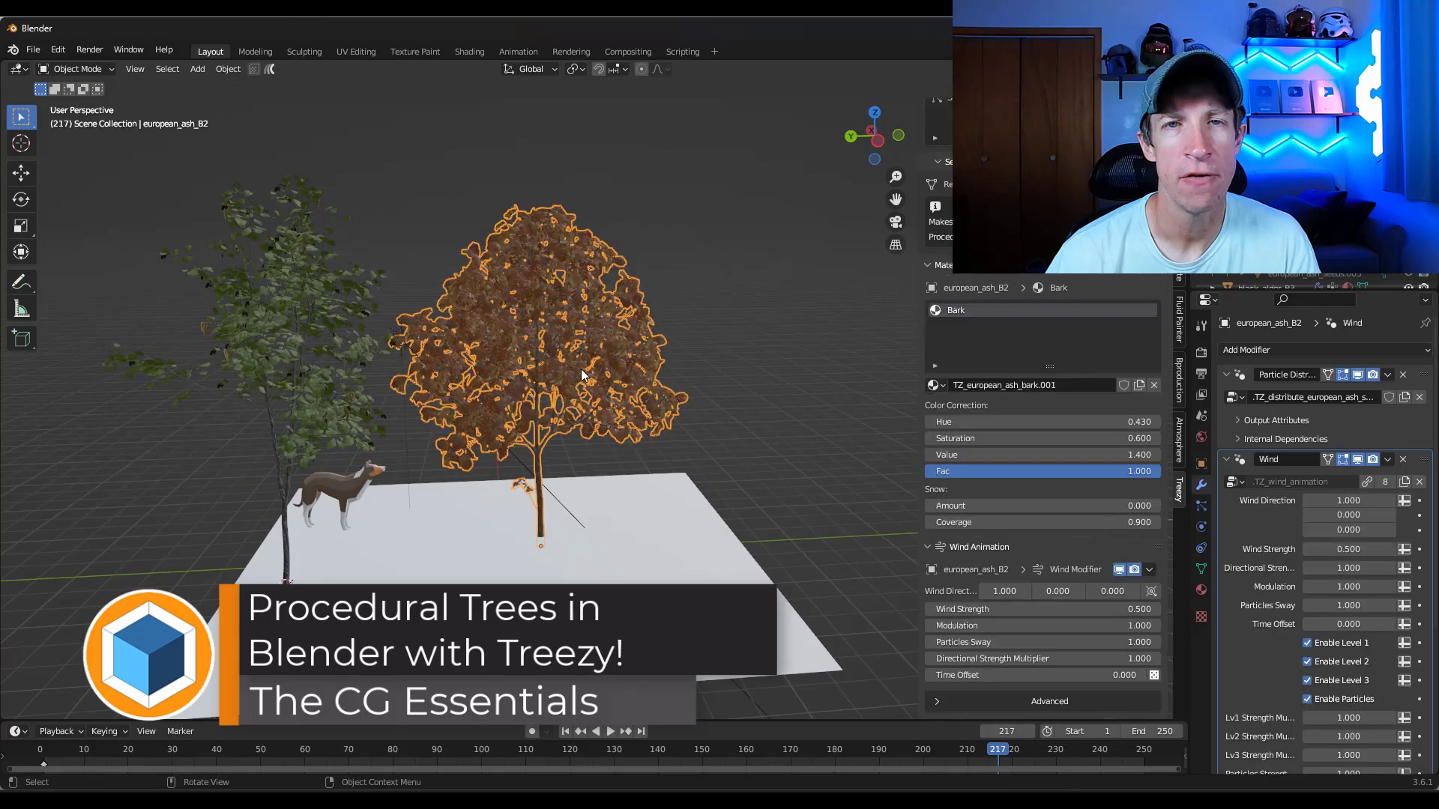
pyautogui.press('space')
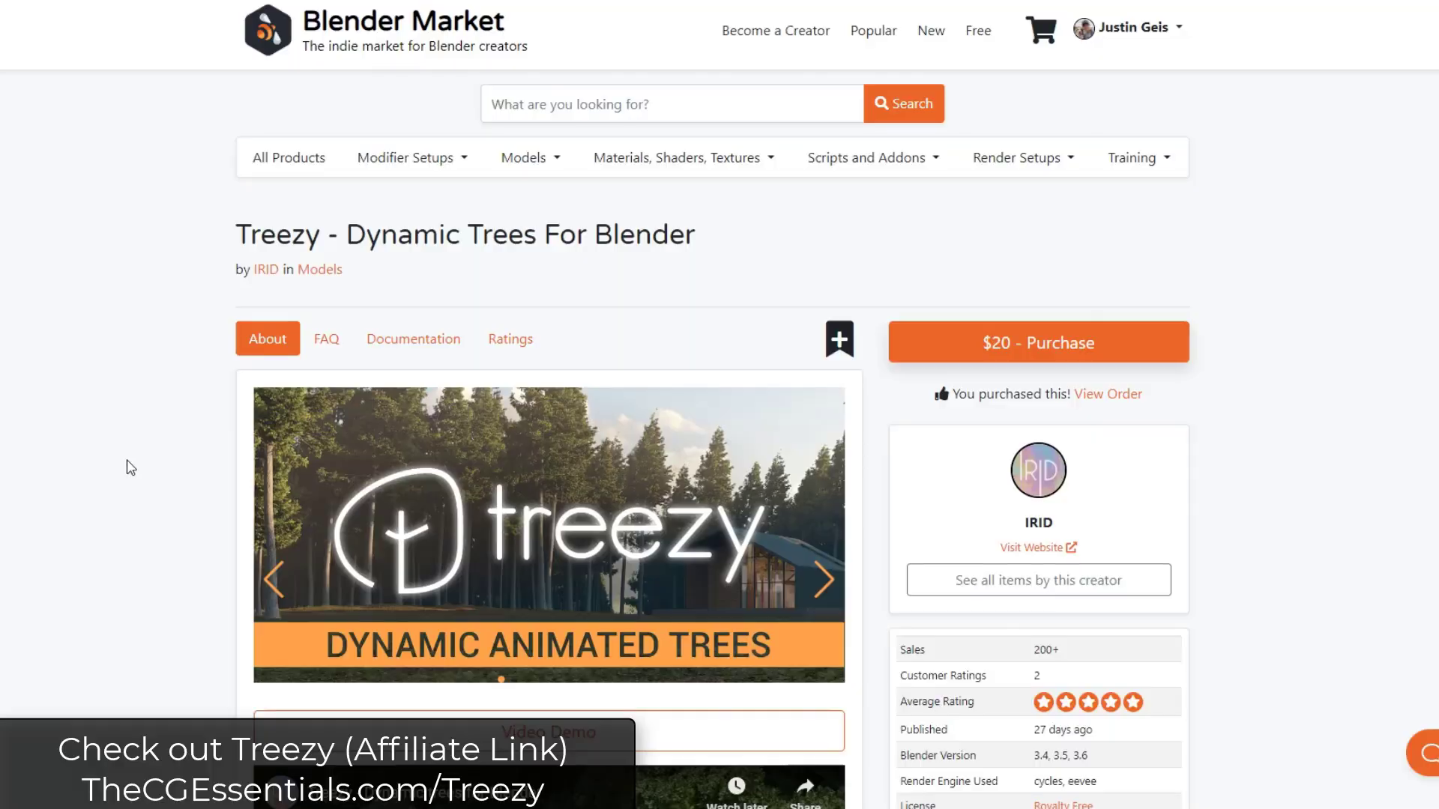
# Review the Treezy product page, covering its tree spawning, particle distribution, materials, procedural animation, documentation and planned features sections
pyautogui.scroll(-2, 131, 468)
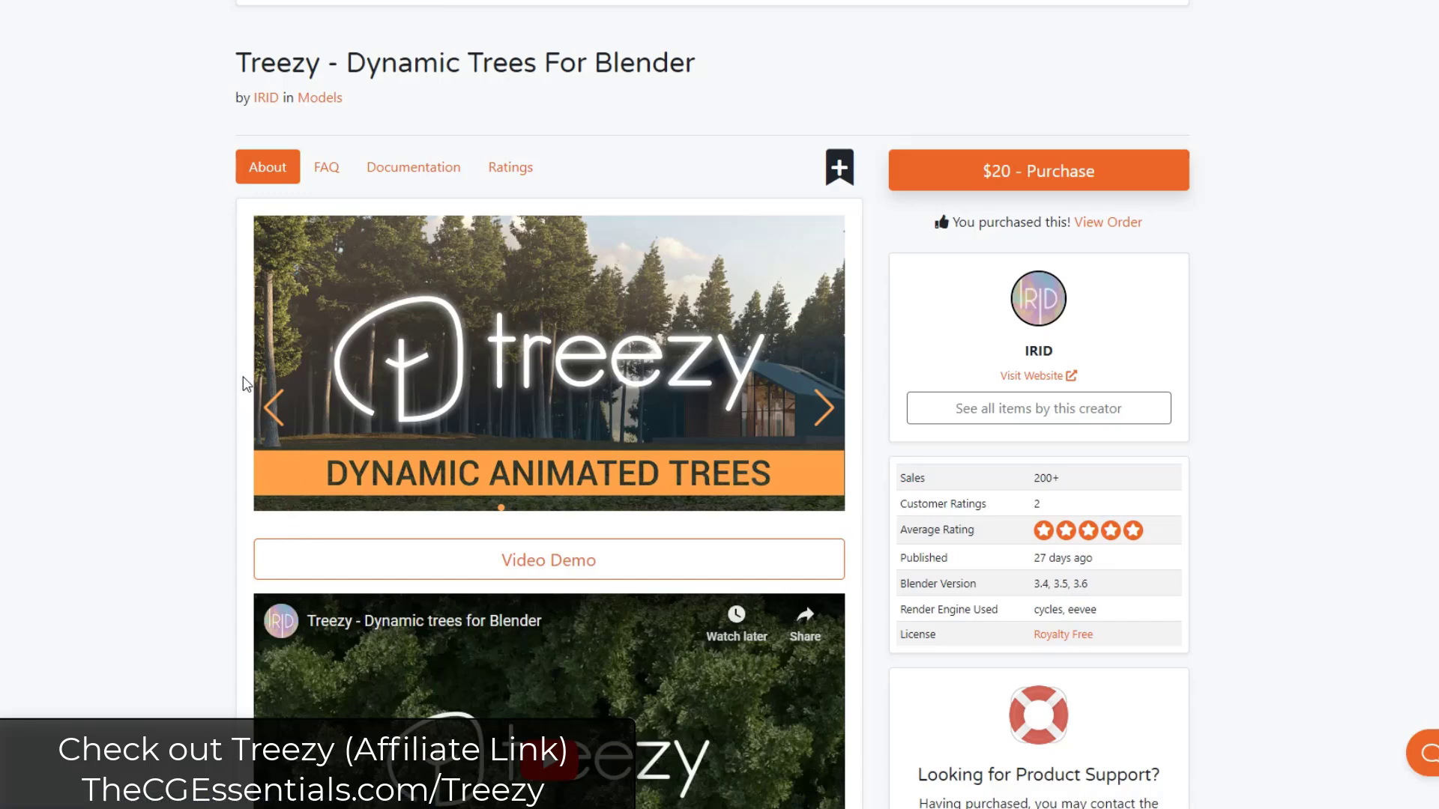
pyautogui.scroll(-10, 135, 383)
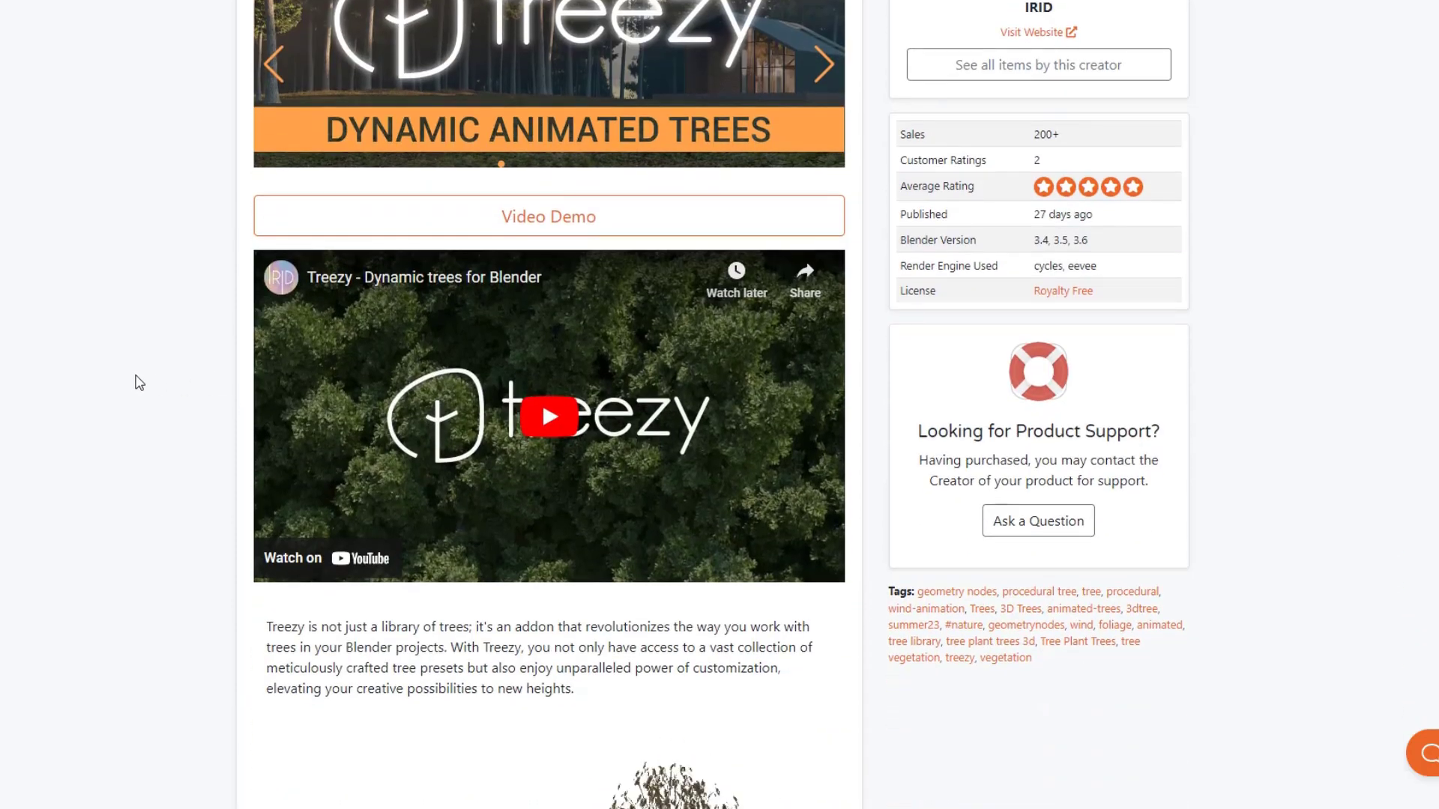
pyautogui.scroll(-2, 140, 381)
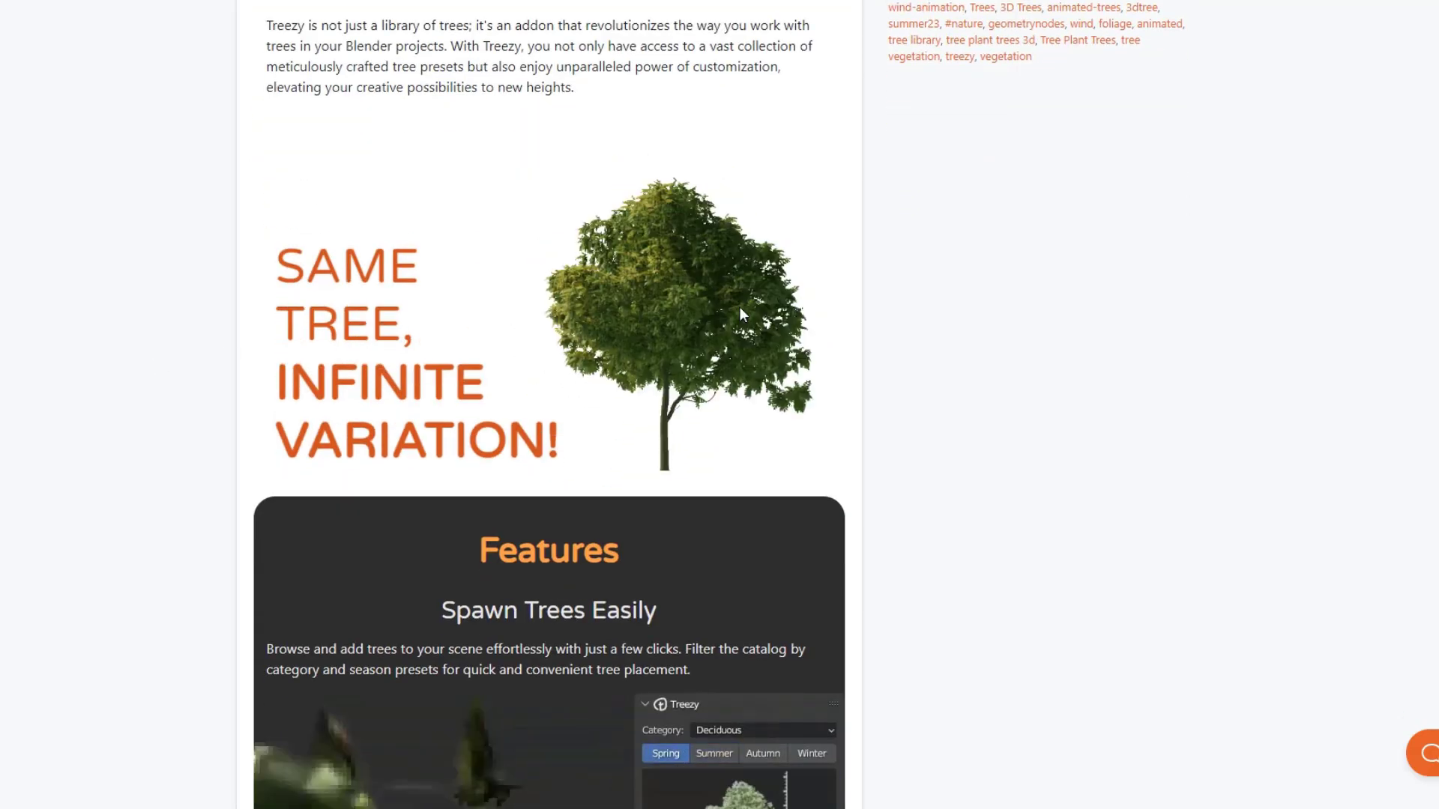
pyautogui.scroll(-6, 128, 334)
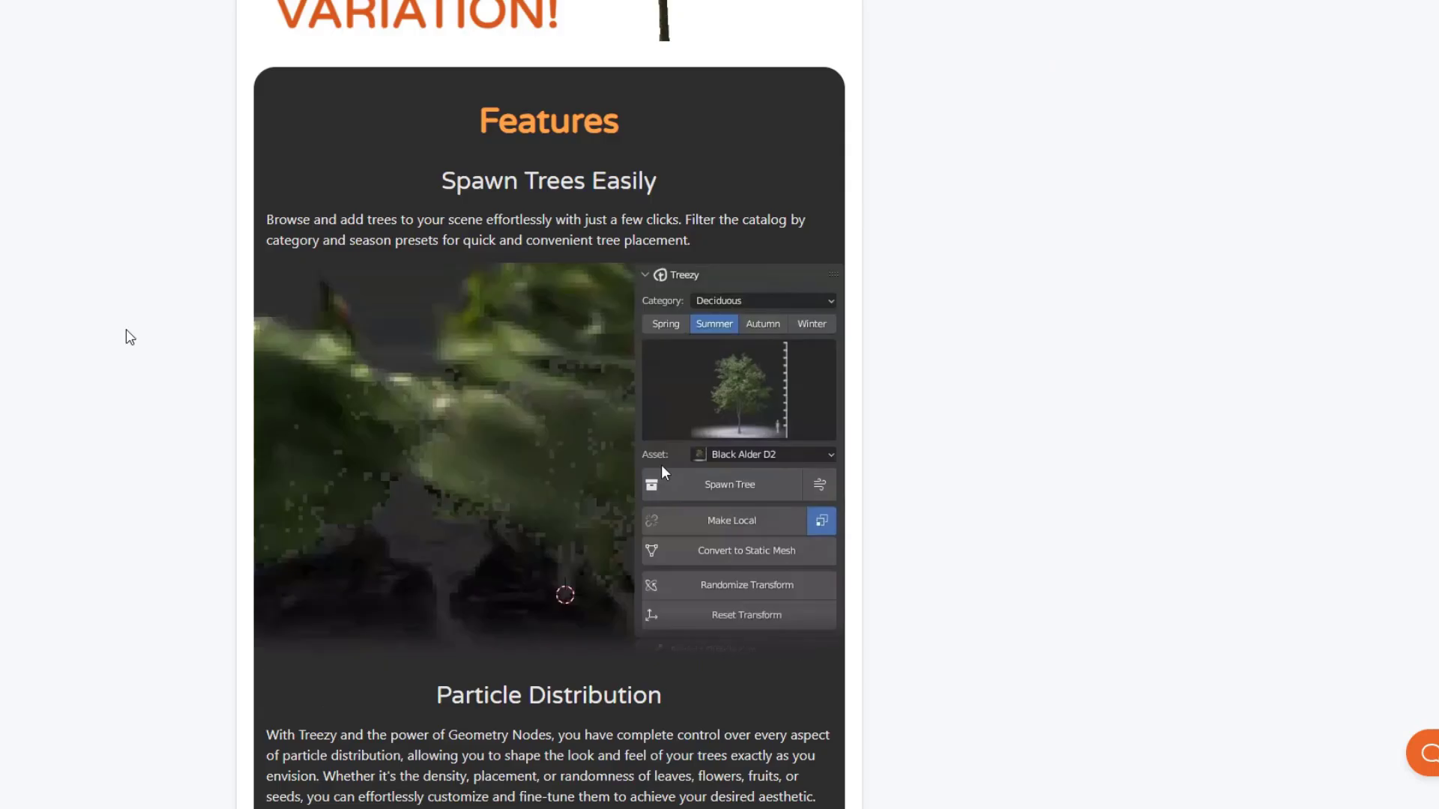
pyautogui.scroll(-1, 660, 442)
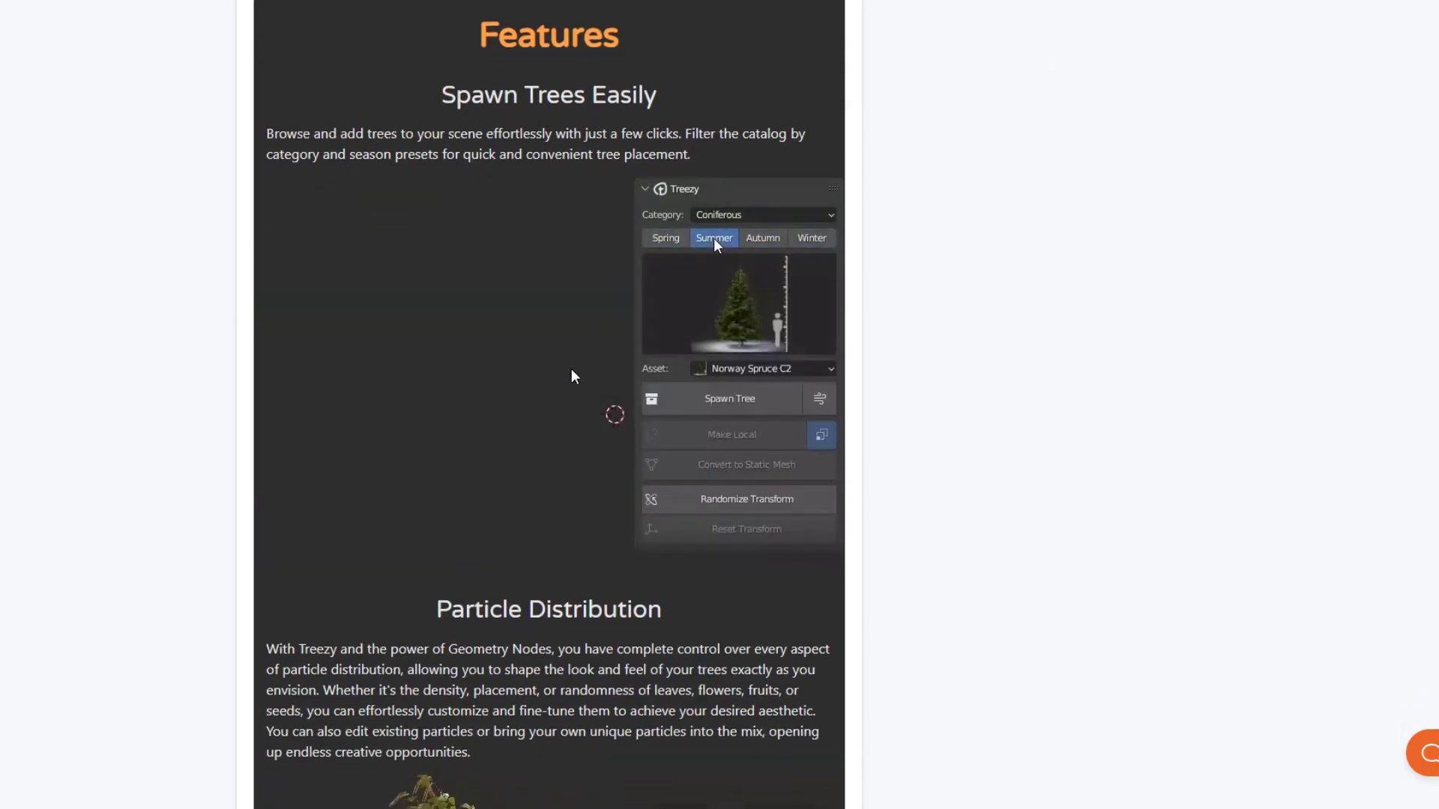
pyautogui.scroll(-7, 582, 387)
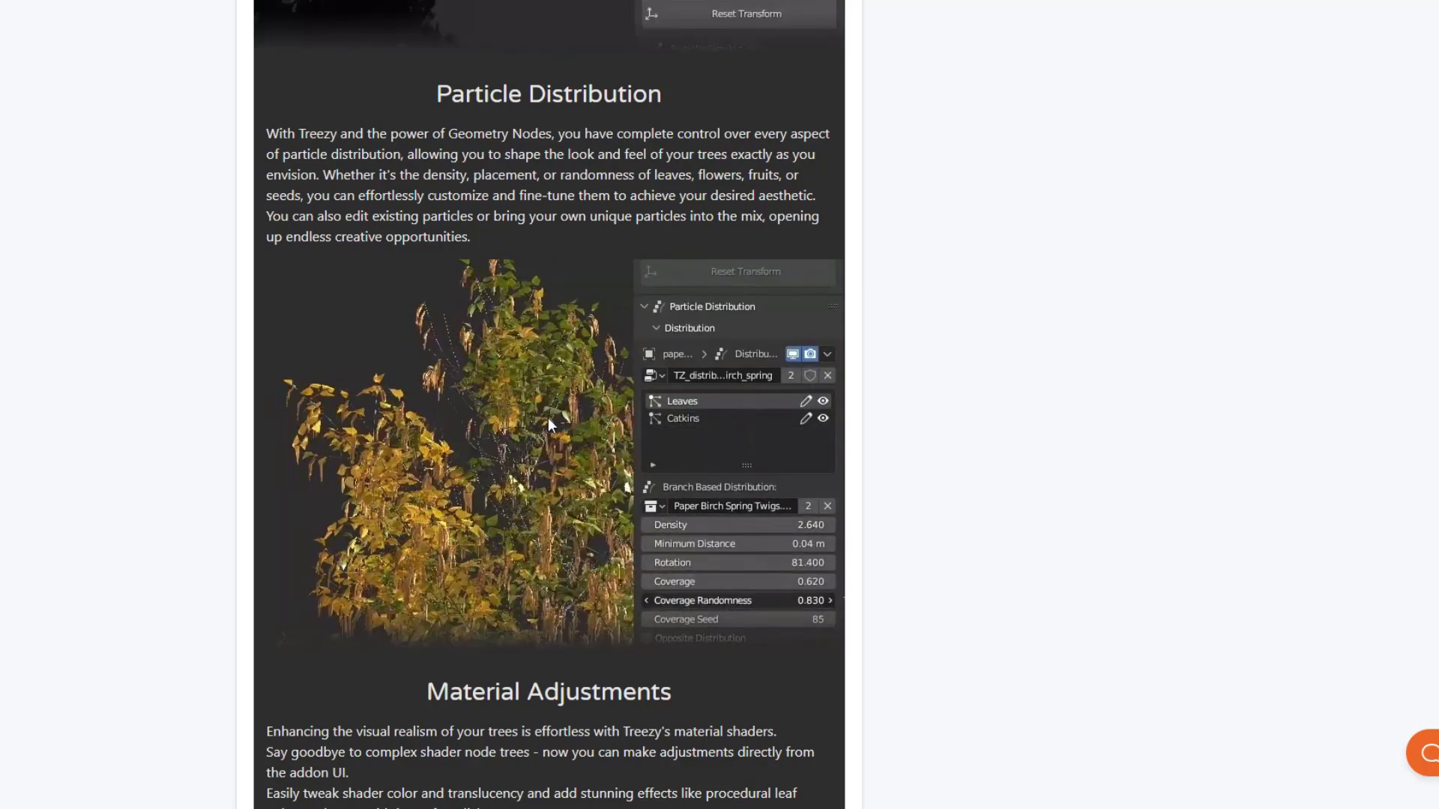
pyautogui.scroll(-9, 551, 461)
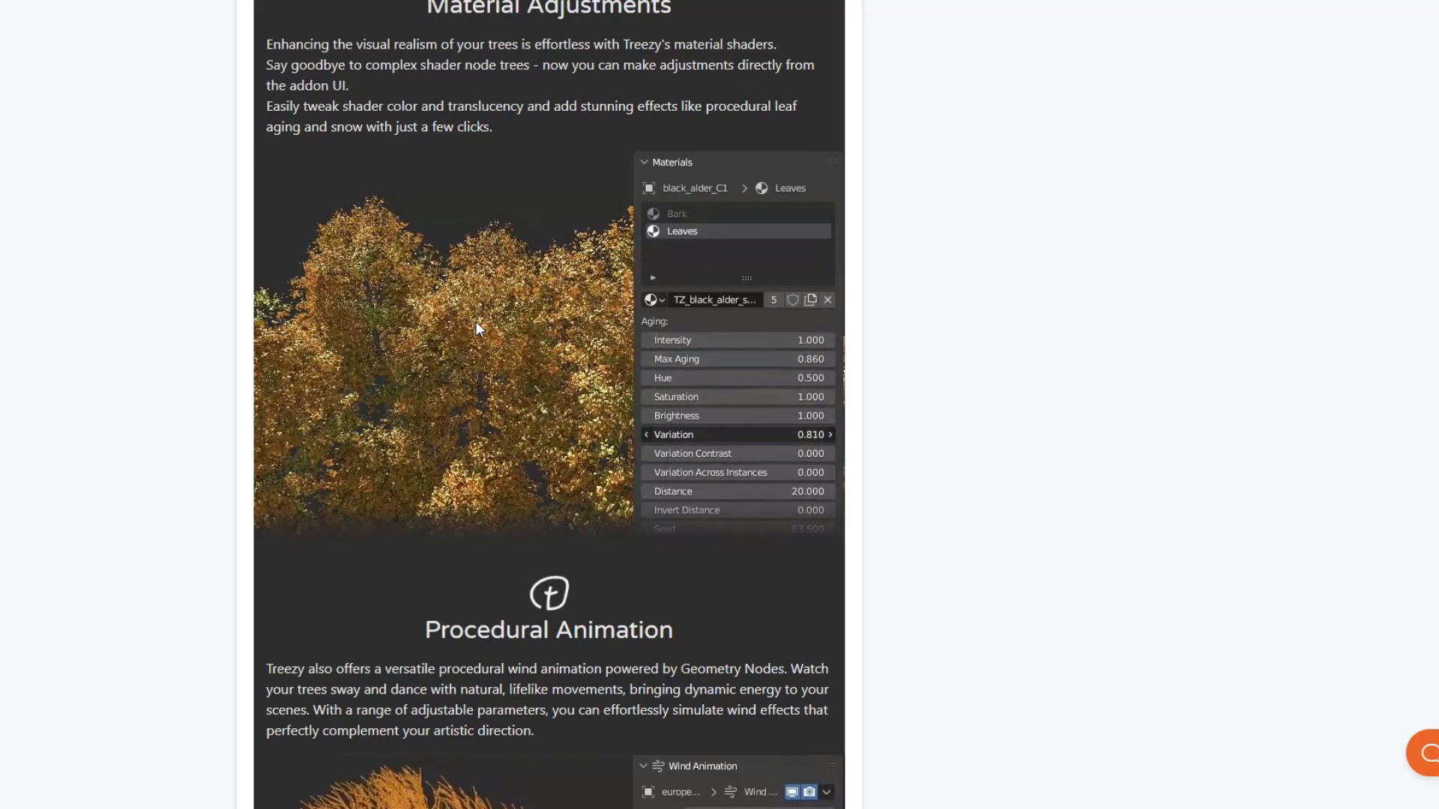
pyautogui.scroll(-7, 489, 315)
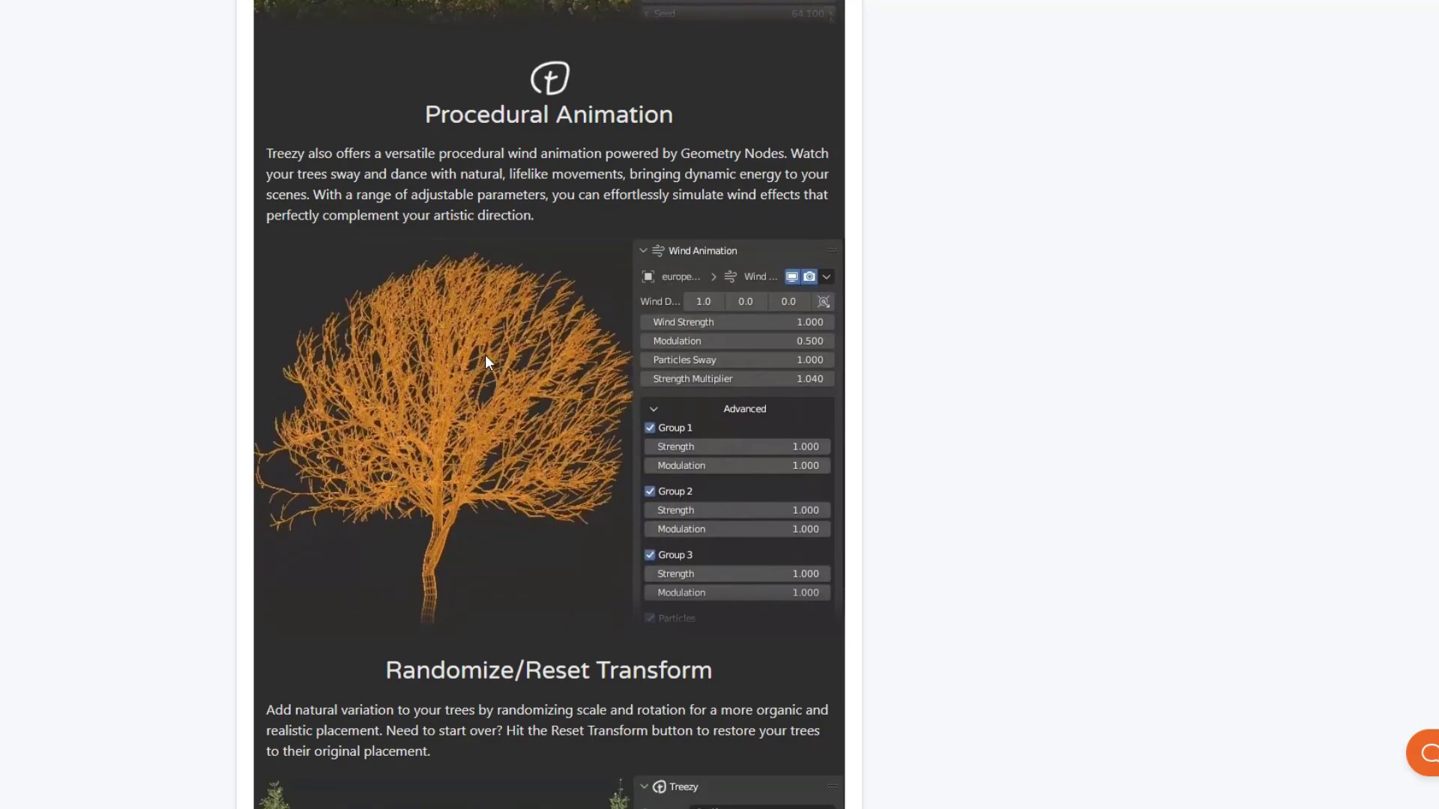
pyautogui.scroll(-12, 722, 357)
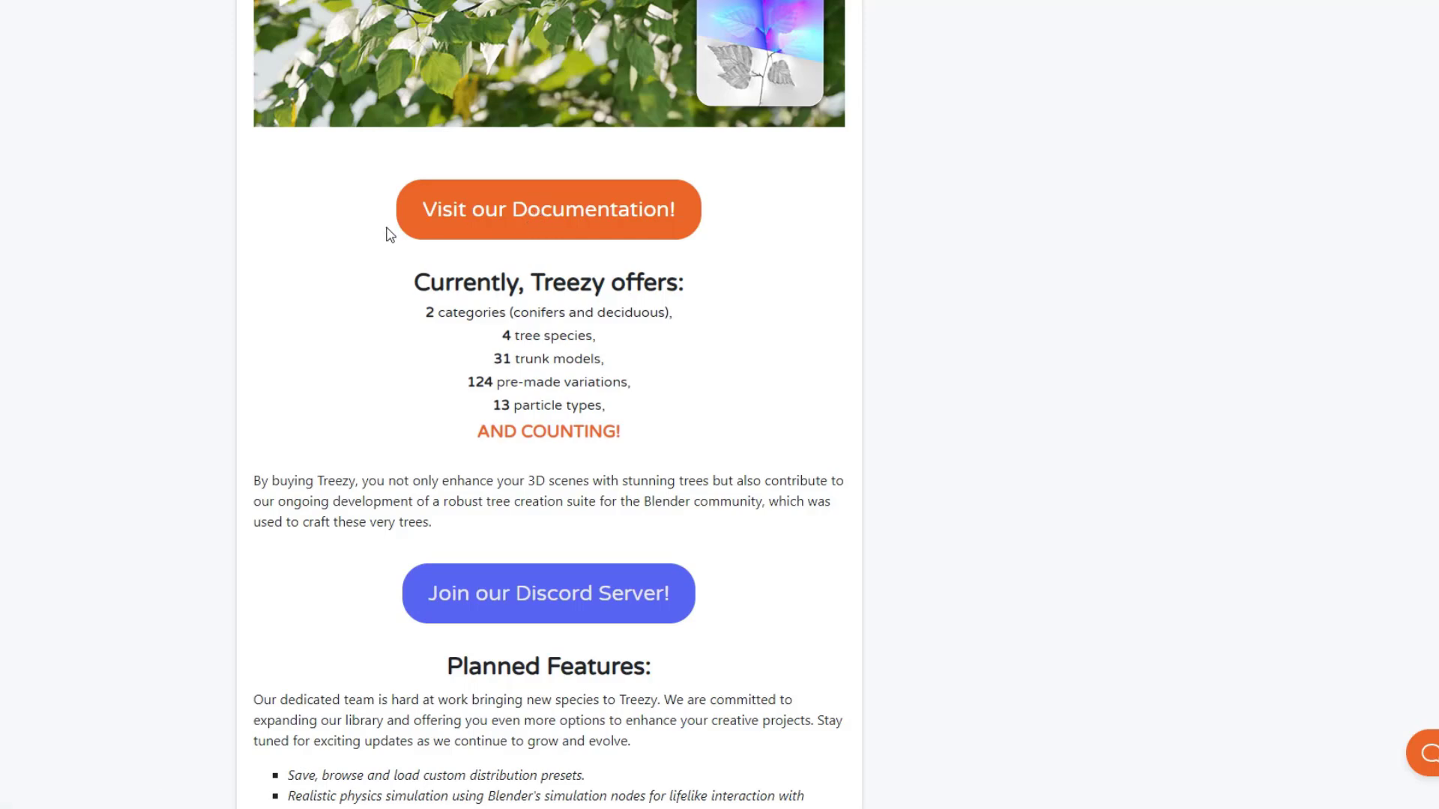
pyautogui.scroll(-3, 386, 236)
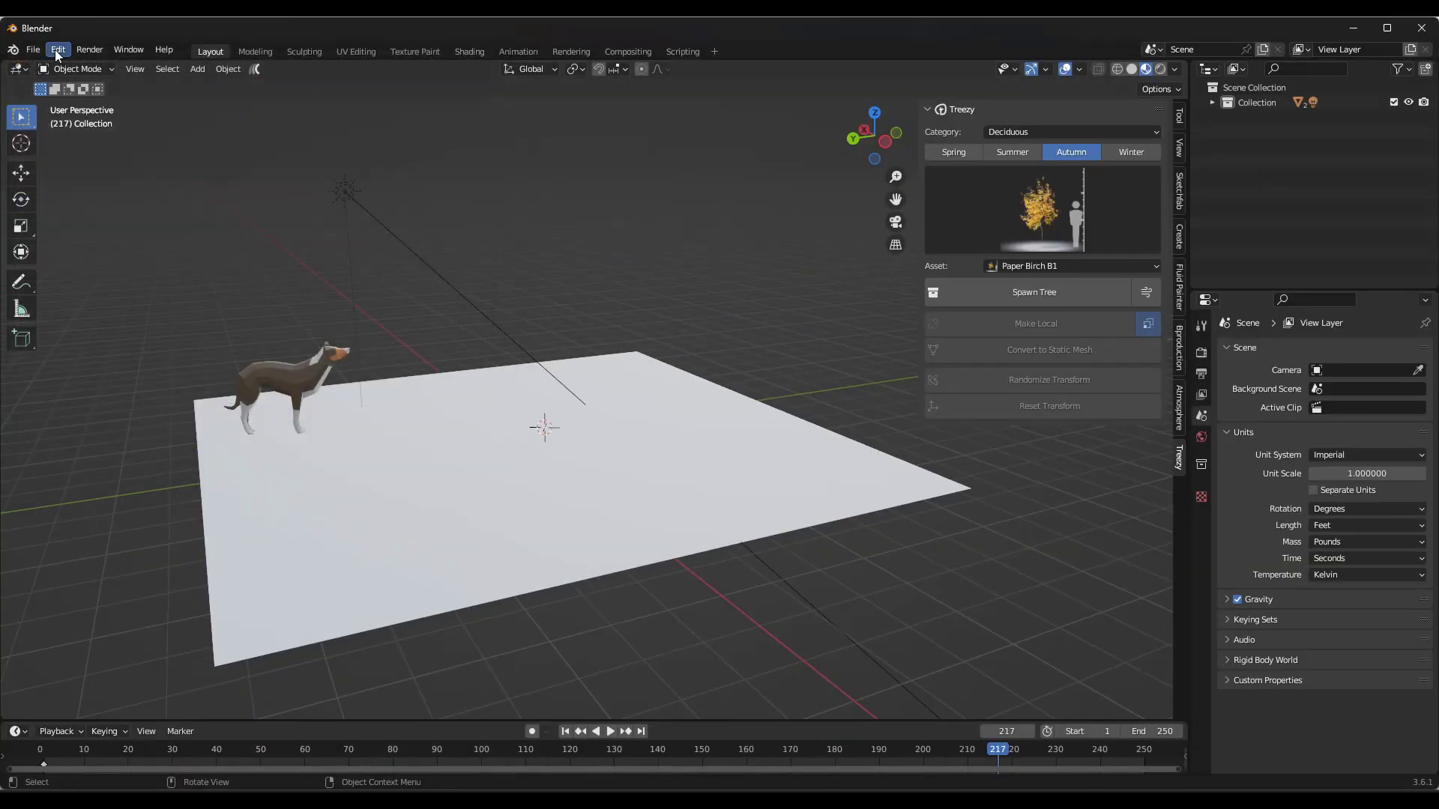
# Search the add-ons in Blender's preferences for "tree"
pyautogui.click(58, 50)
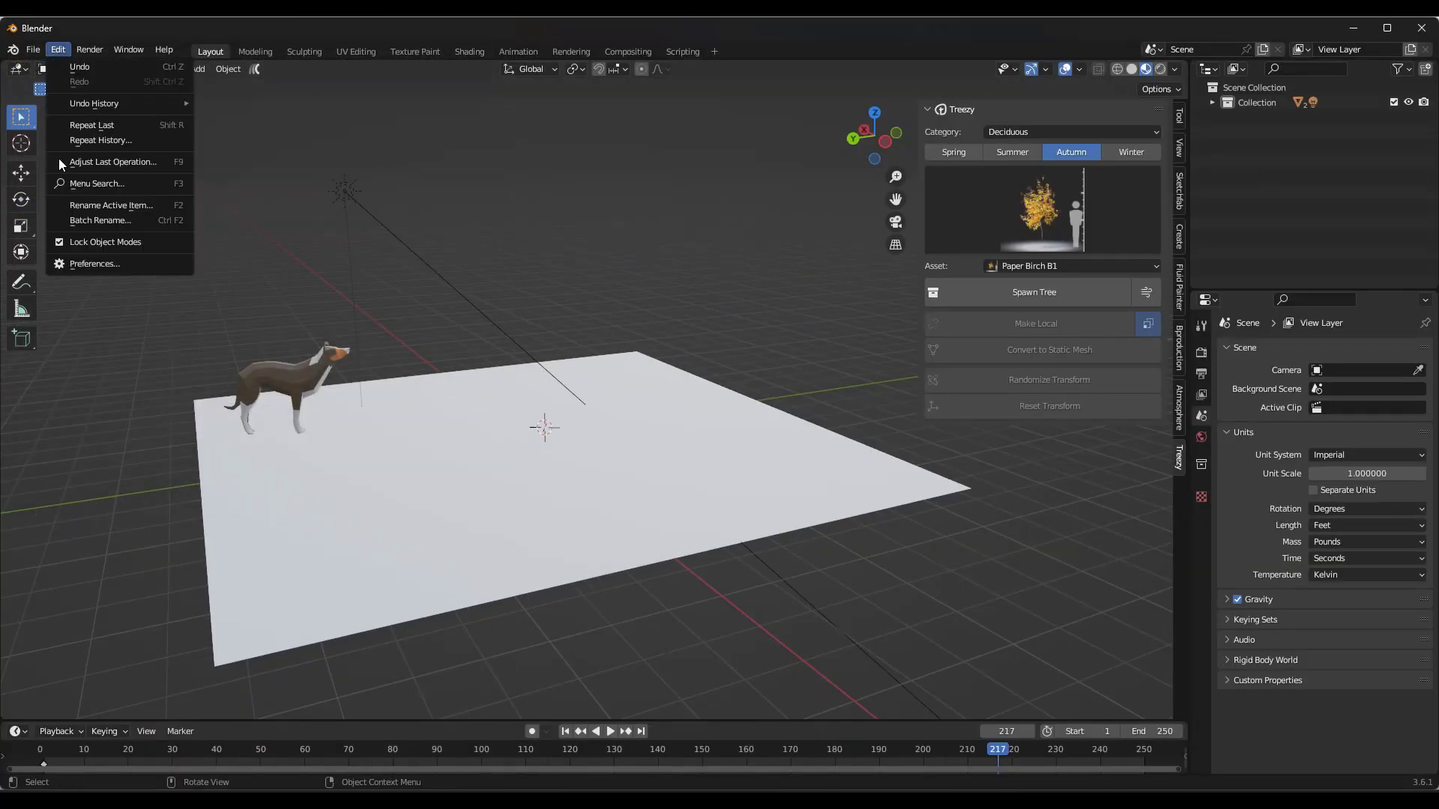
pyautogui.click(82, 267)
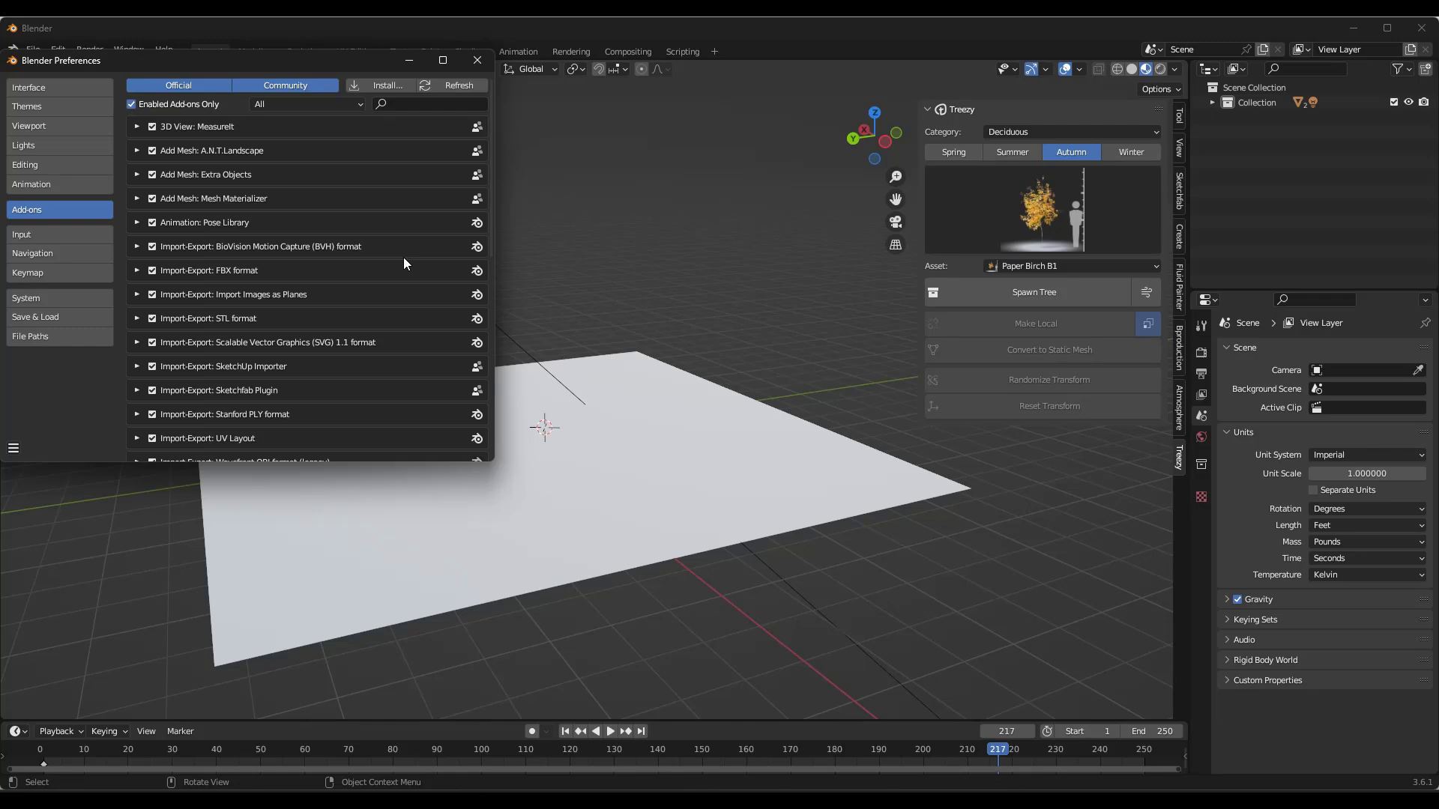
pyautogui.click(402, 102)
pyautogui.write('te')
pyautogui.write('ee')
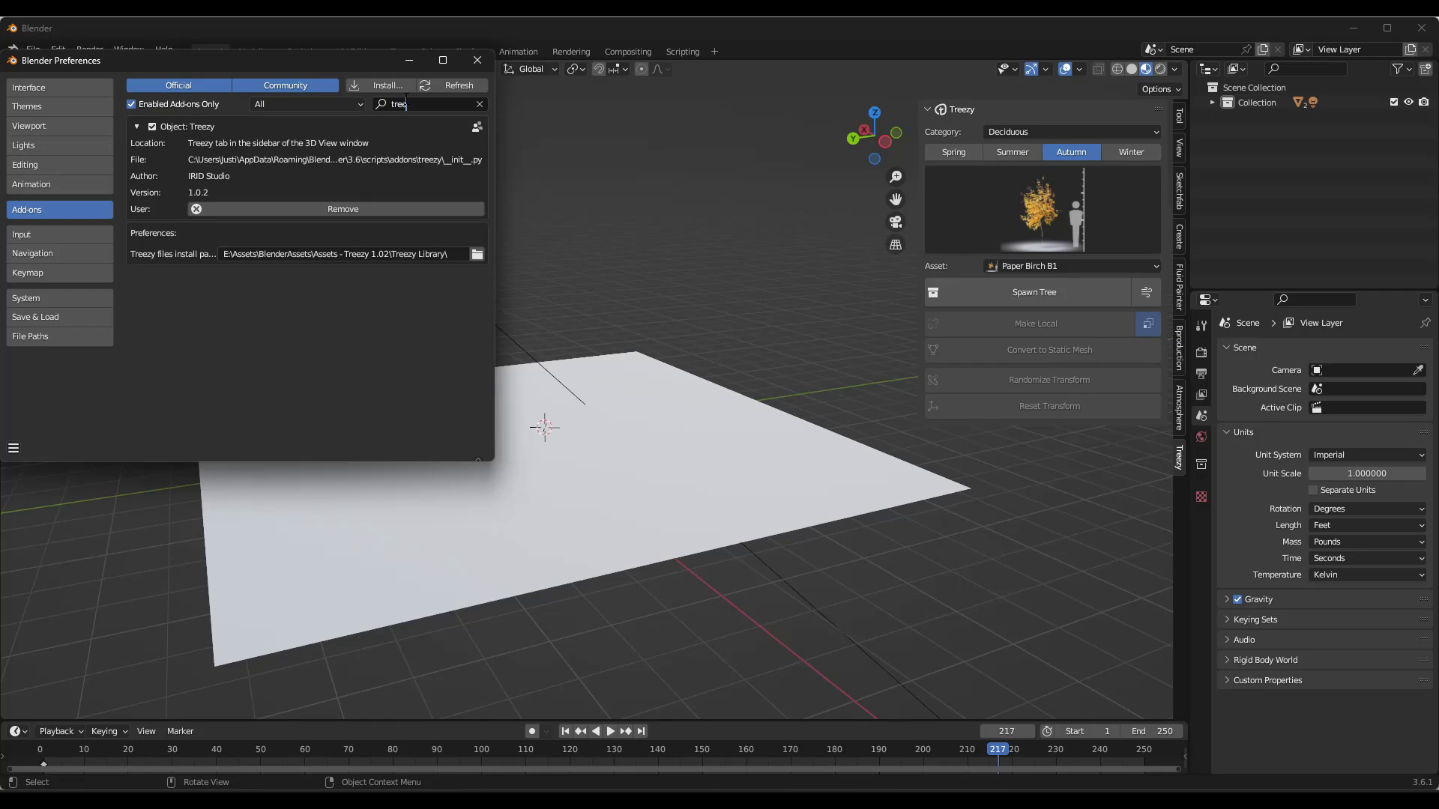
# Check the Treezy add-on's details and library install path, and close the preferences
pyautogui.click(137, 126)
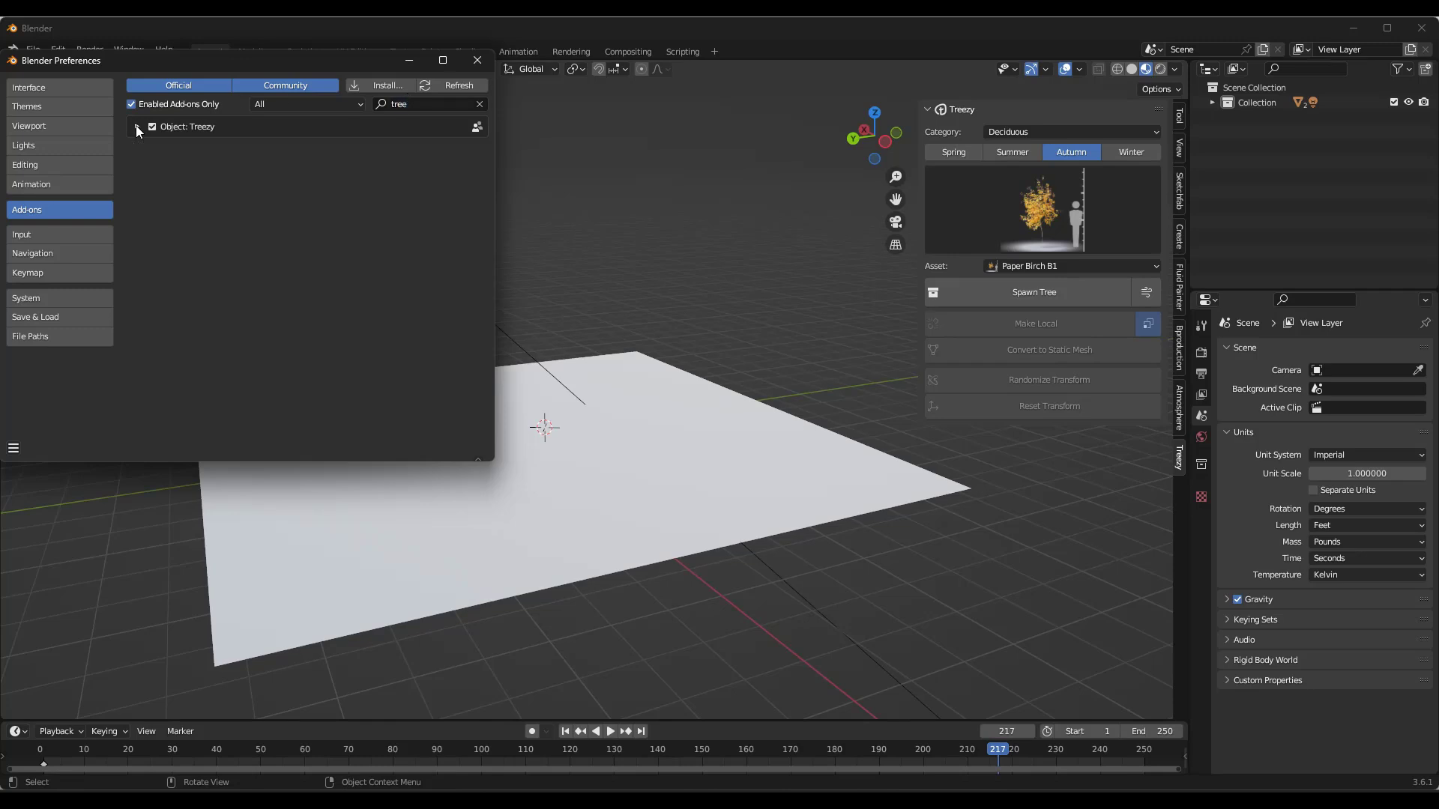
pyautogui.click(137, 126)
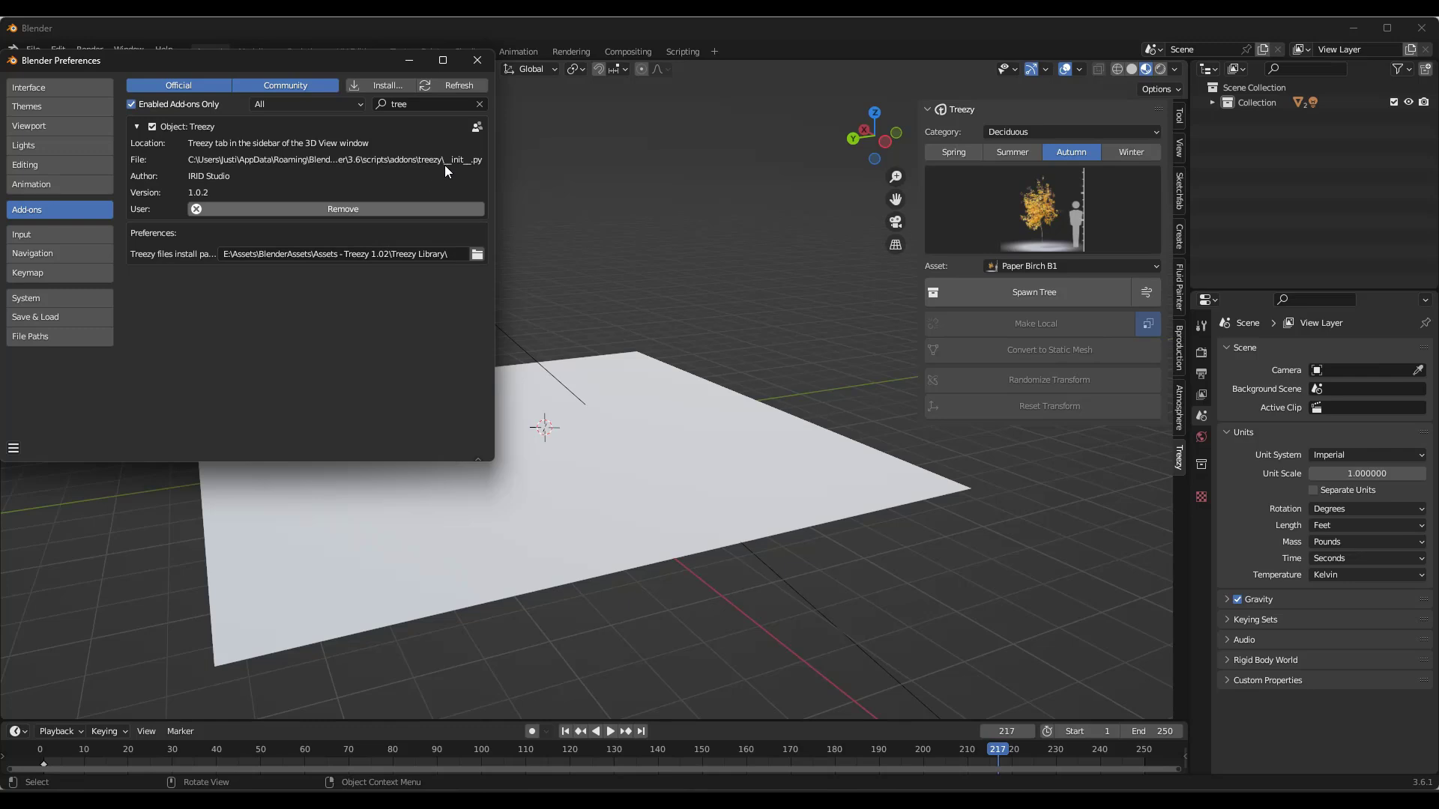
pyautogui.click(477, 60)
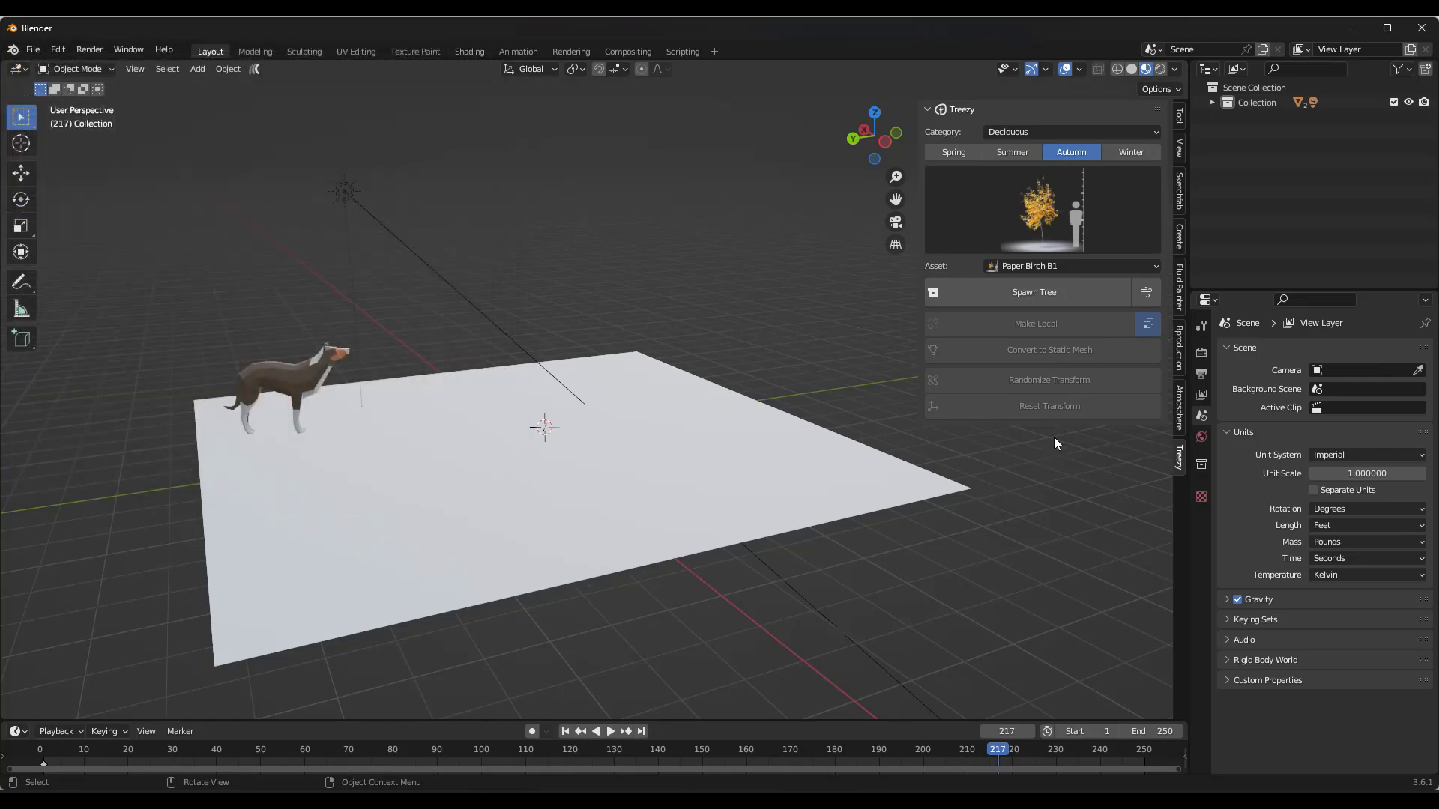
# Set the Treezy category to Coniferous and browse the available trees for spring, summer, autumn and winter
pyautogui.press('n')
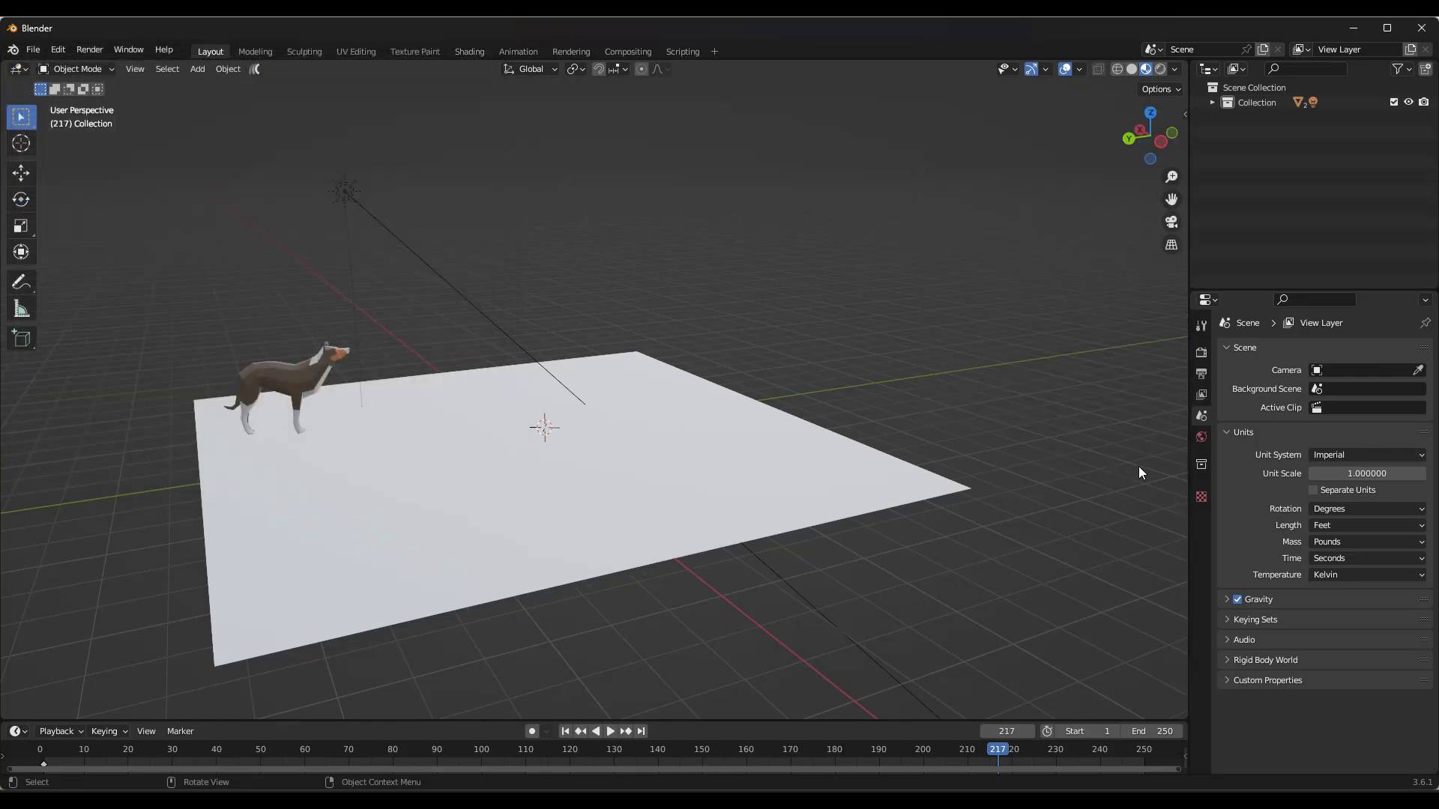
pyautogui.press('n')
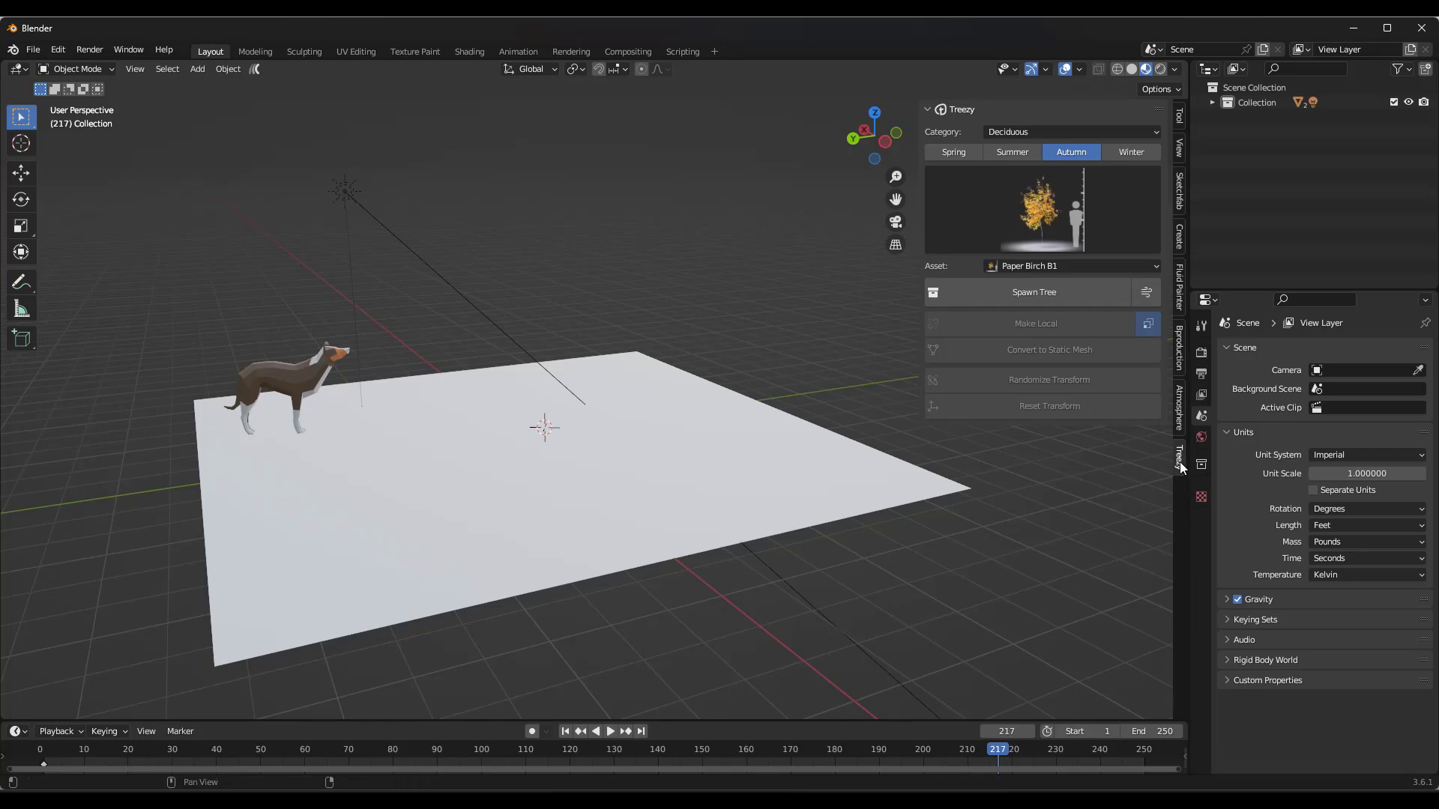
pyautogui.click(1037, 133)
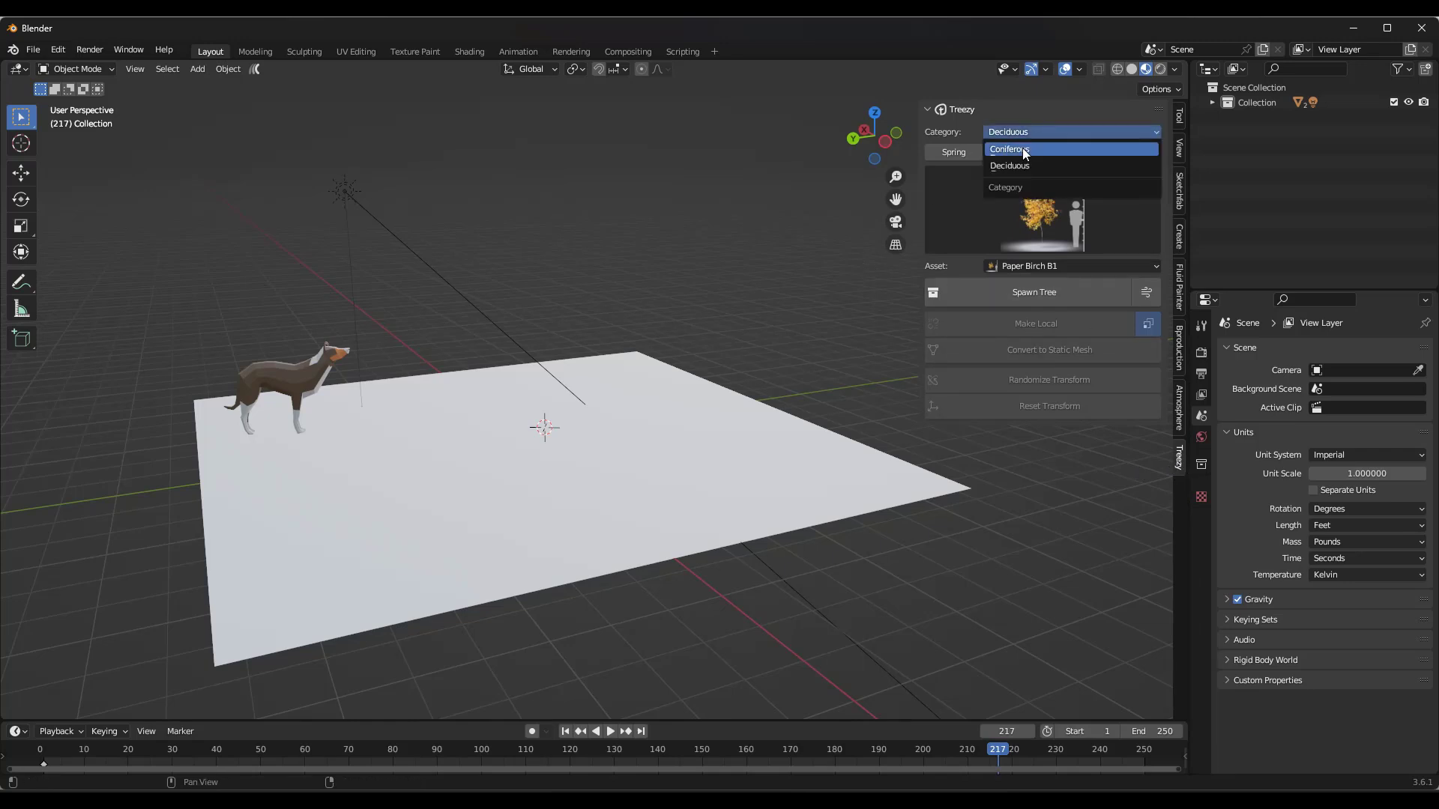
pyautogui.click(1024, 150)
pyautogui.click(954, 152)
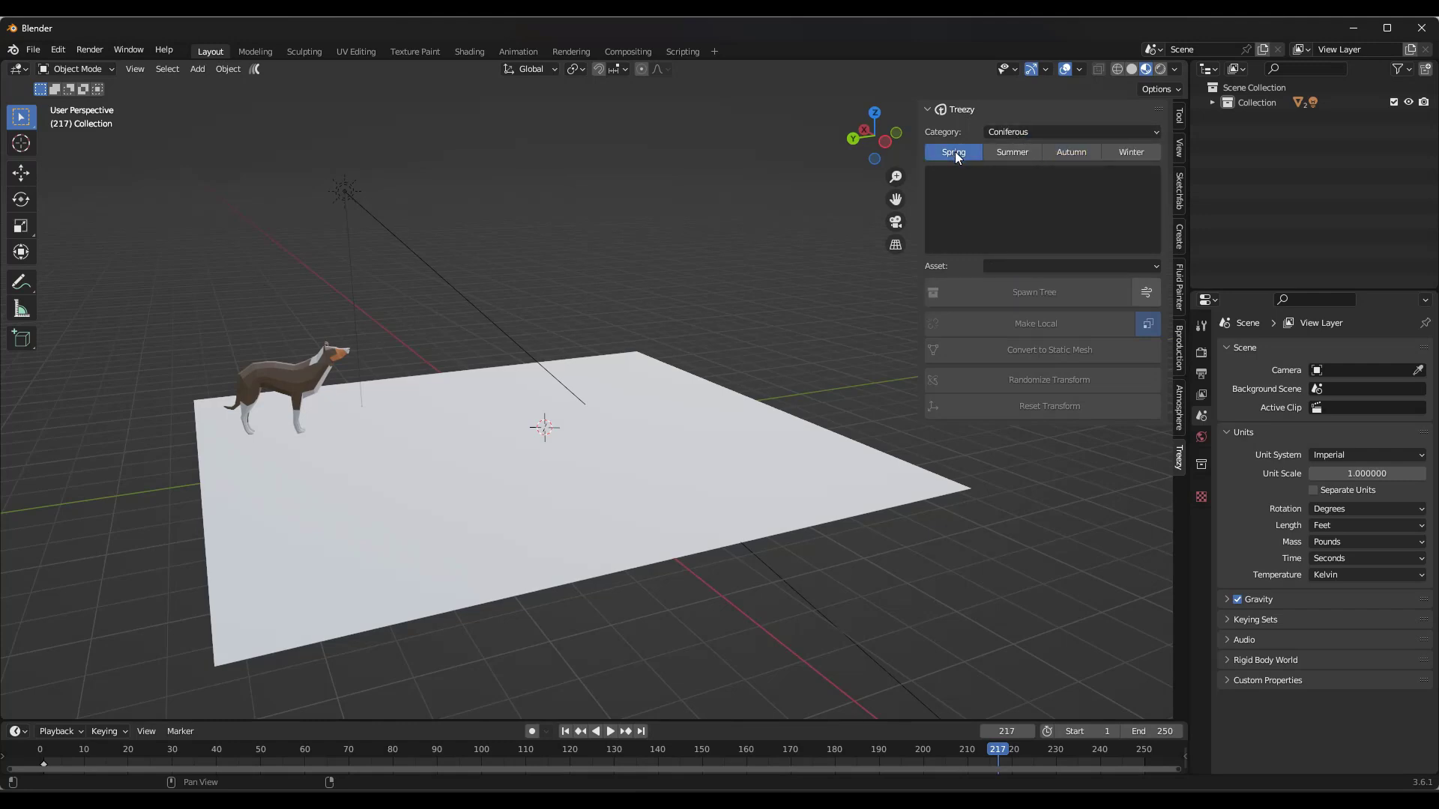
pyautogui.click(1001, 194)
pyautogui.click(1007, 151)
pyautogui.click(1039, 210)
pyautogui.click(1070, 153)
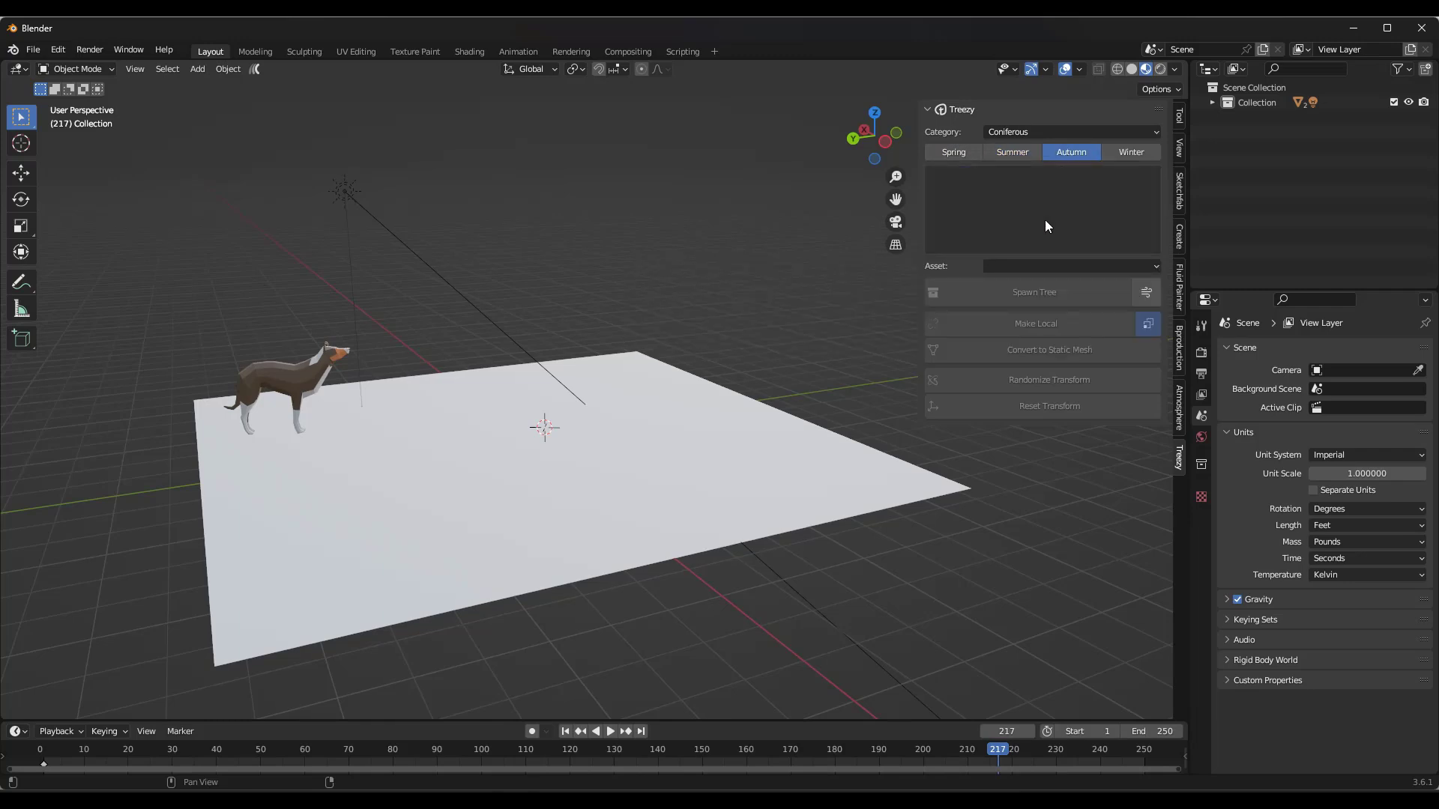
pyautogui.click(1044, 218)
pyautogui.click(1113, 154)
pyautogui.click(1041, 208)
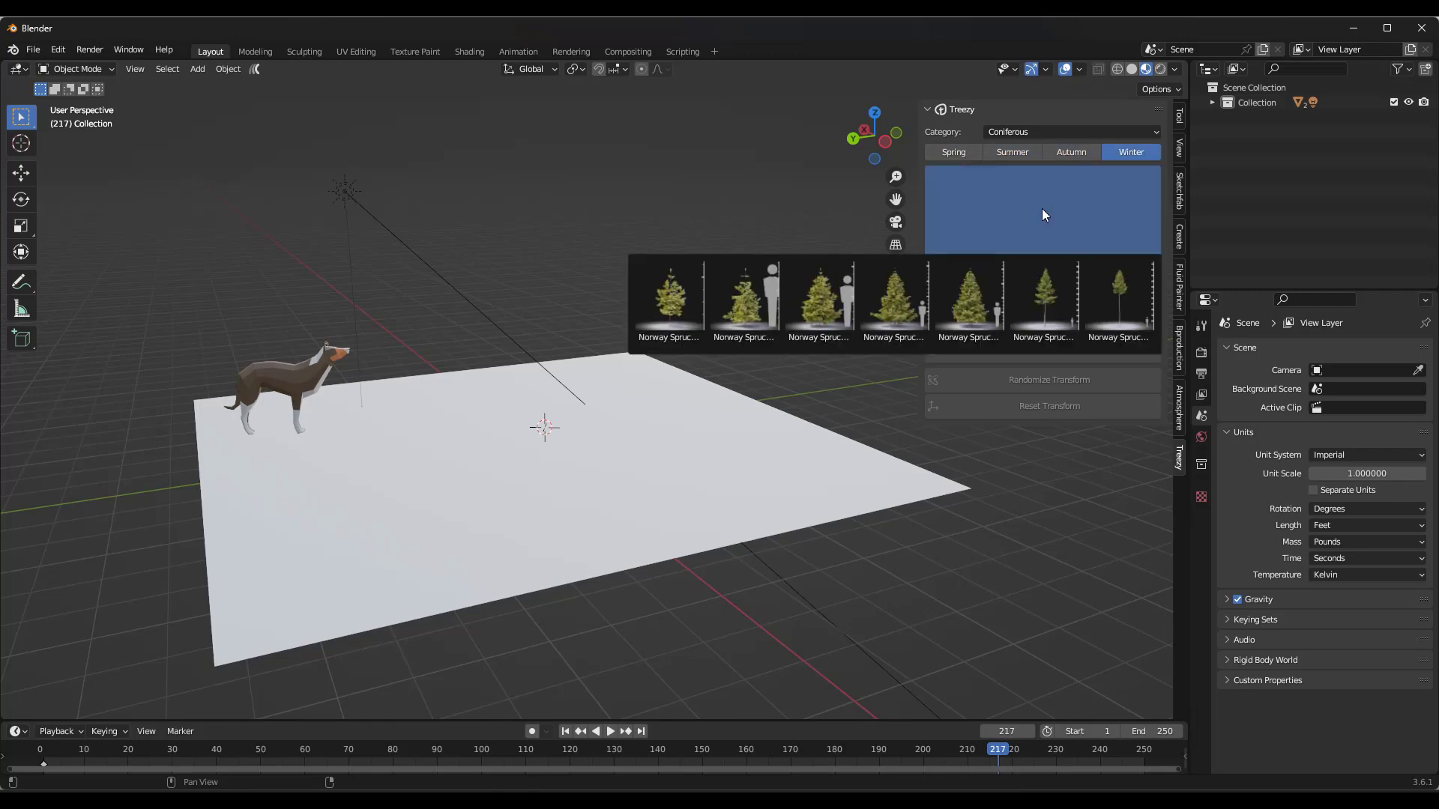
# Switch the Treezy category to Deciduous and browse its winter trees
pyautogui.click(1015, 132)
pyautogui.click(1021, 166)
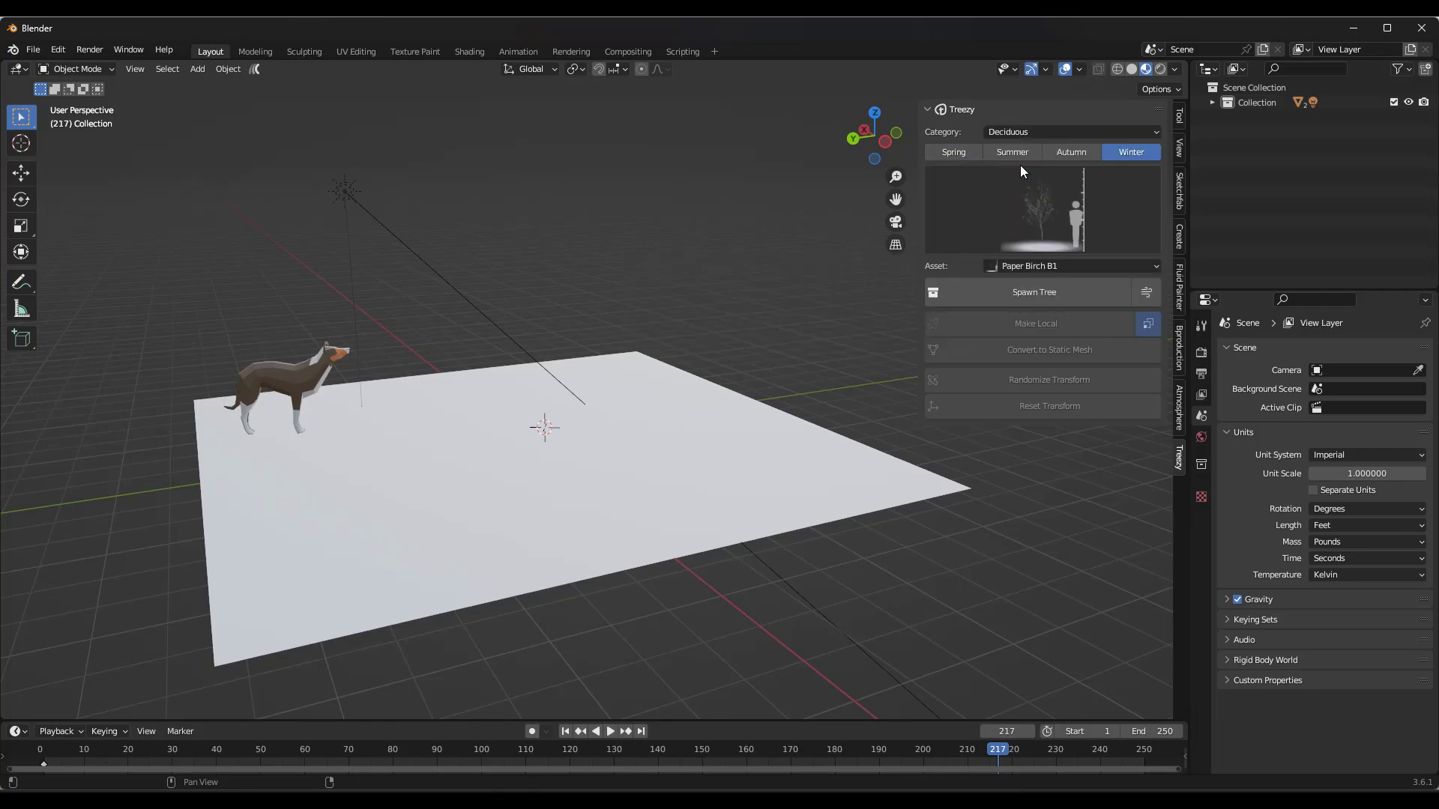
pyautogui.click(1045, 215)
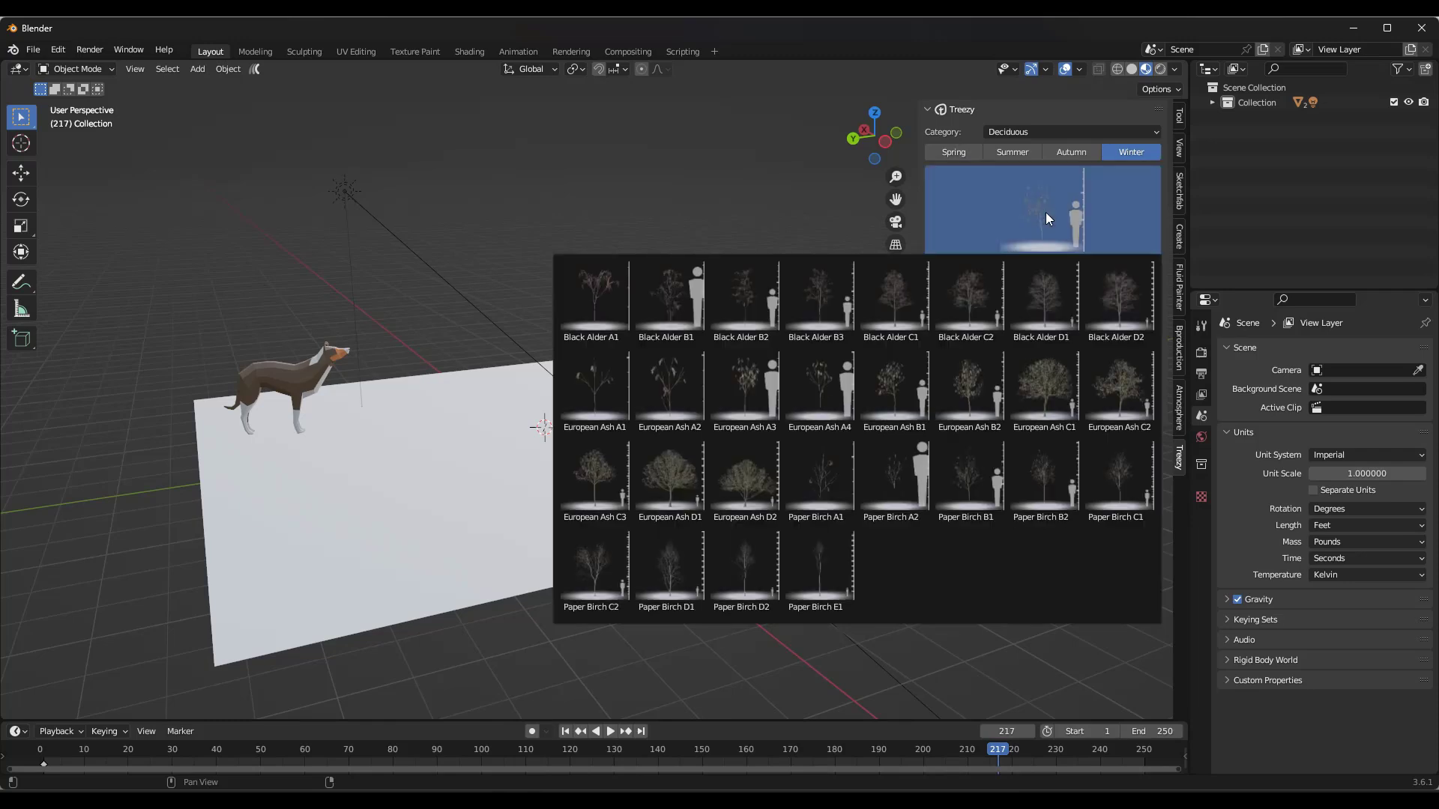
# Choose the European Ash B2 from the Summer deciduous trees and spawn it in the scene
pyautogui.click(1015, 150)
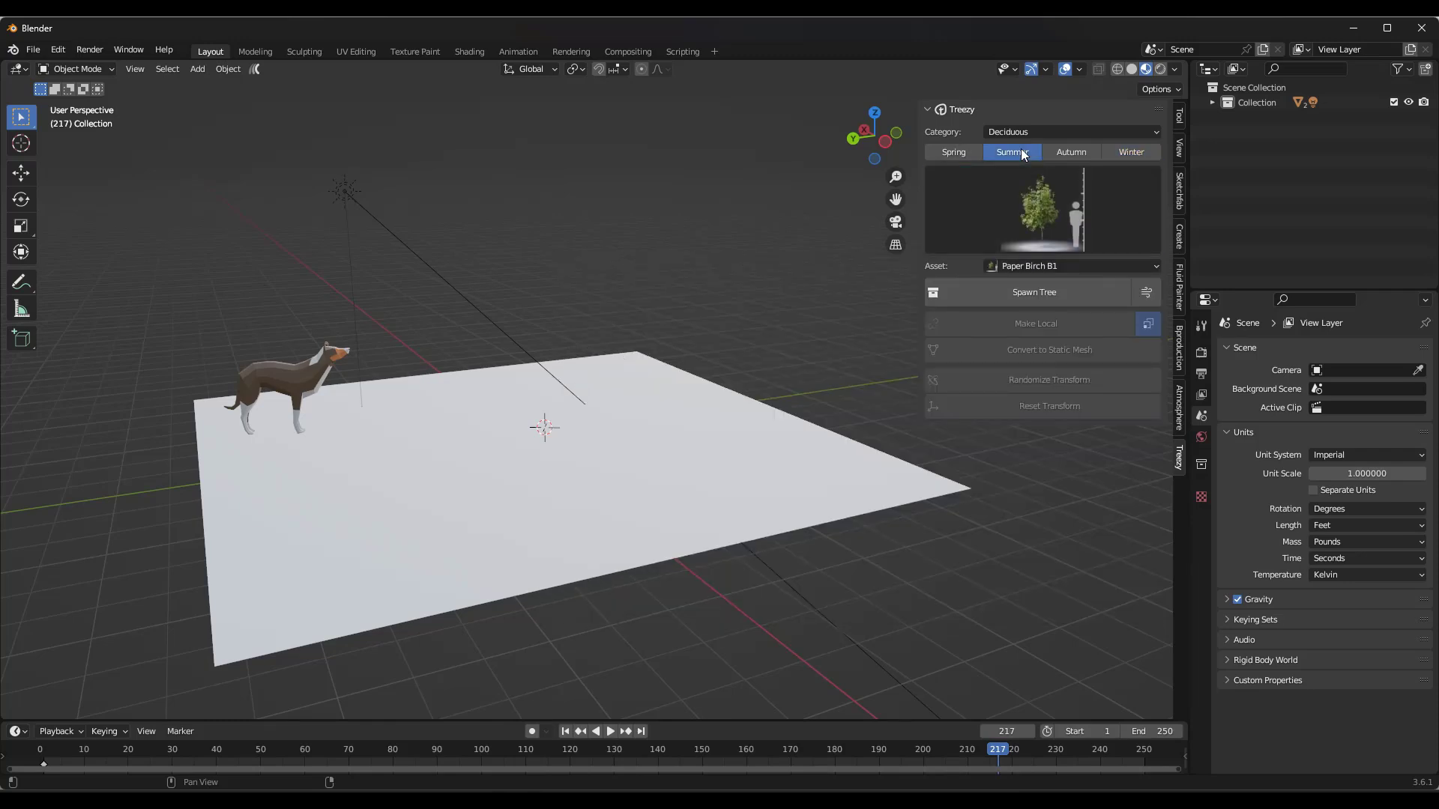
pyautogui.click(1038, 207)
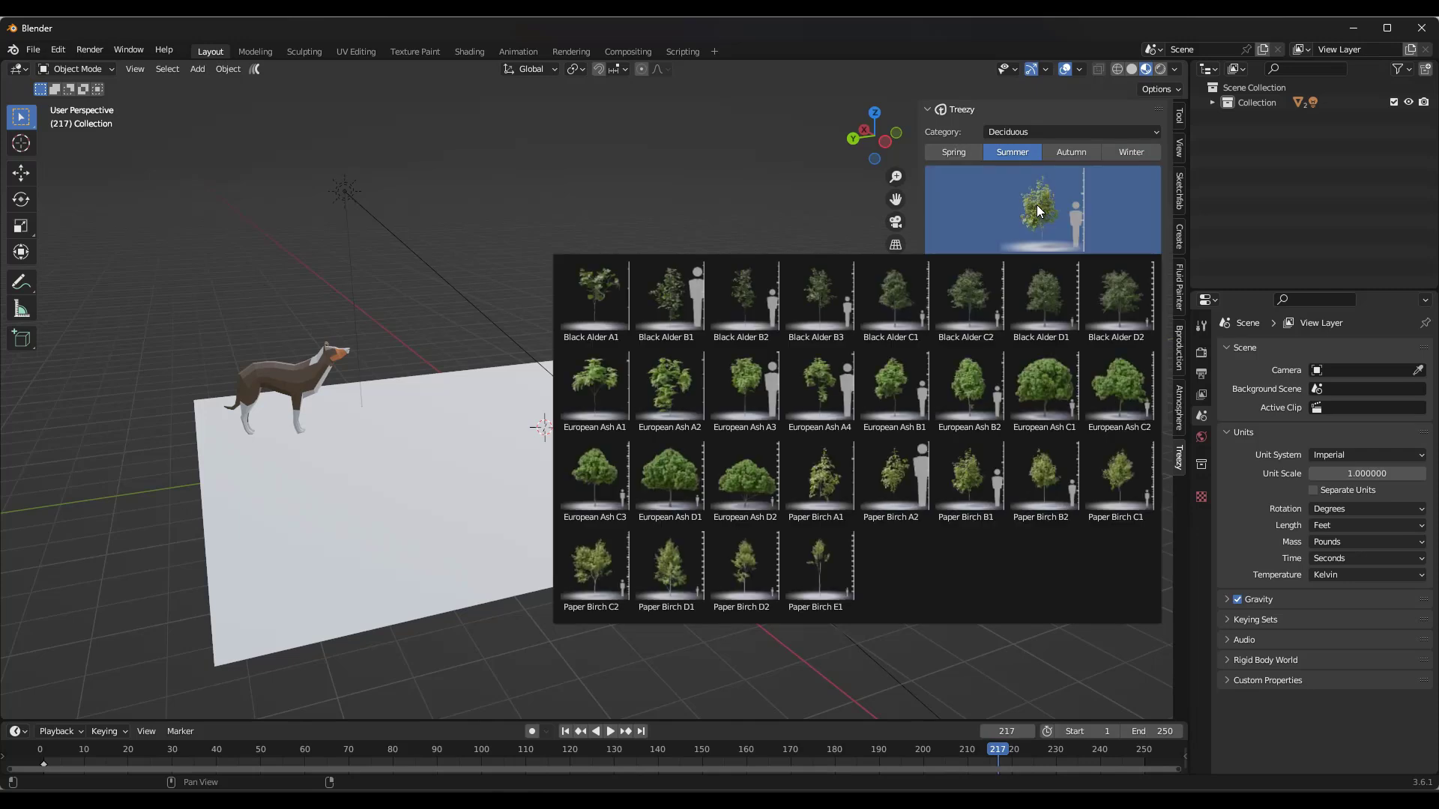
pyautogui.click(969, 381)
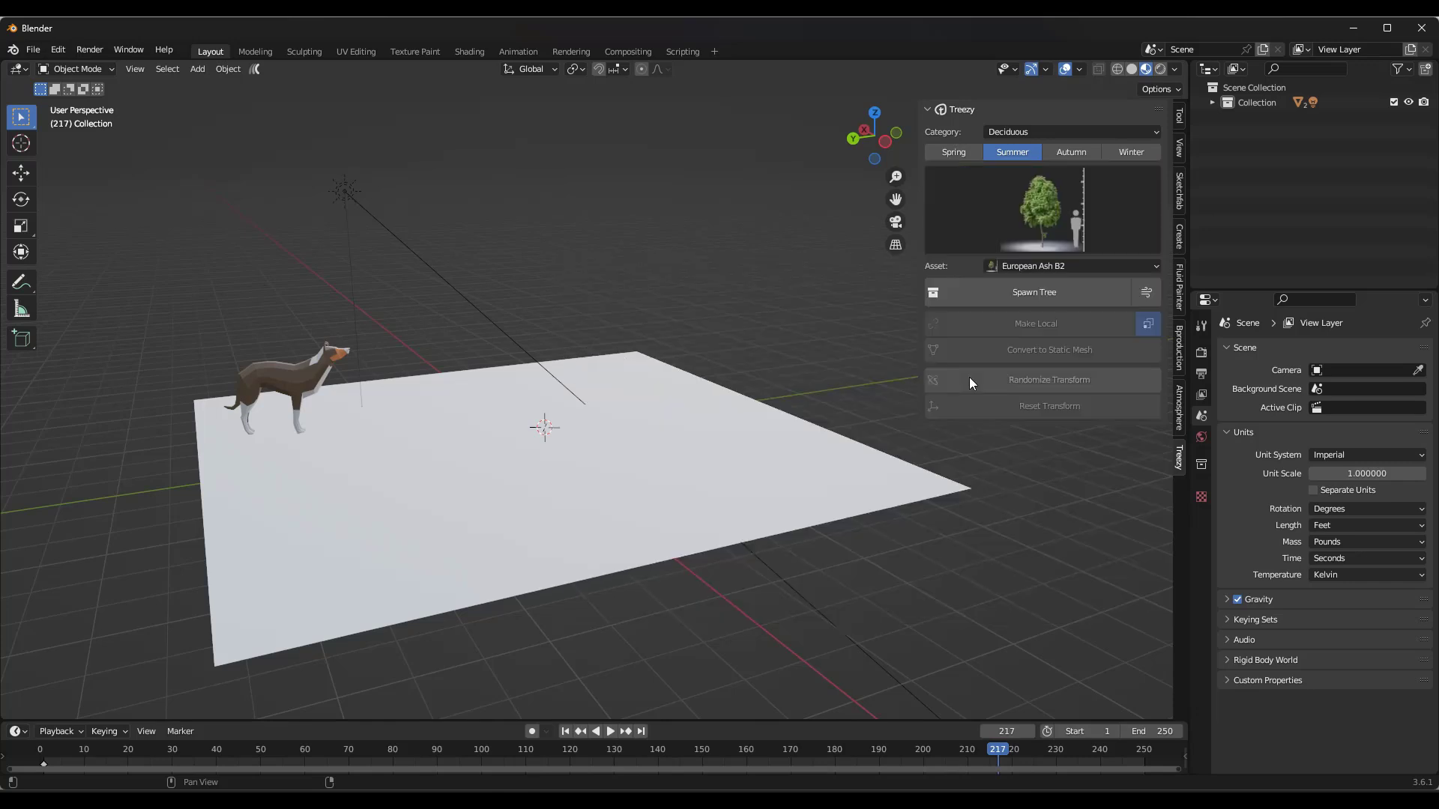
pyautogui.click(1004, 290)
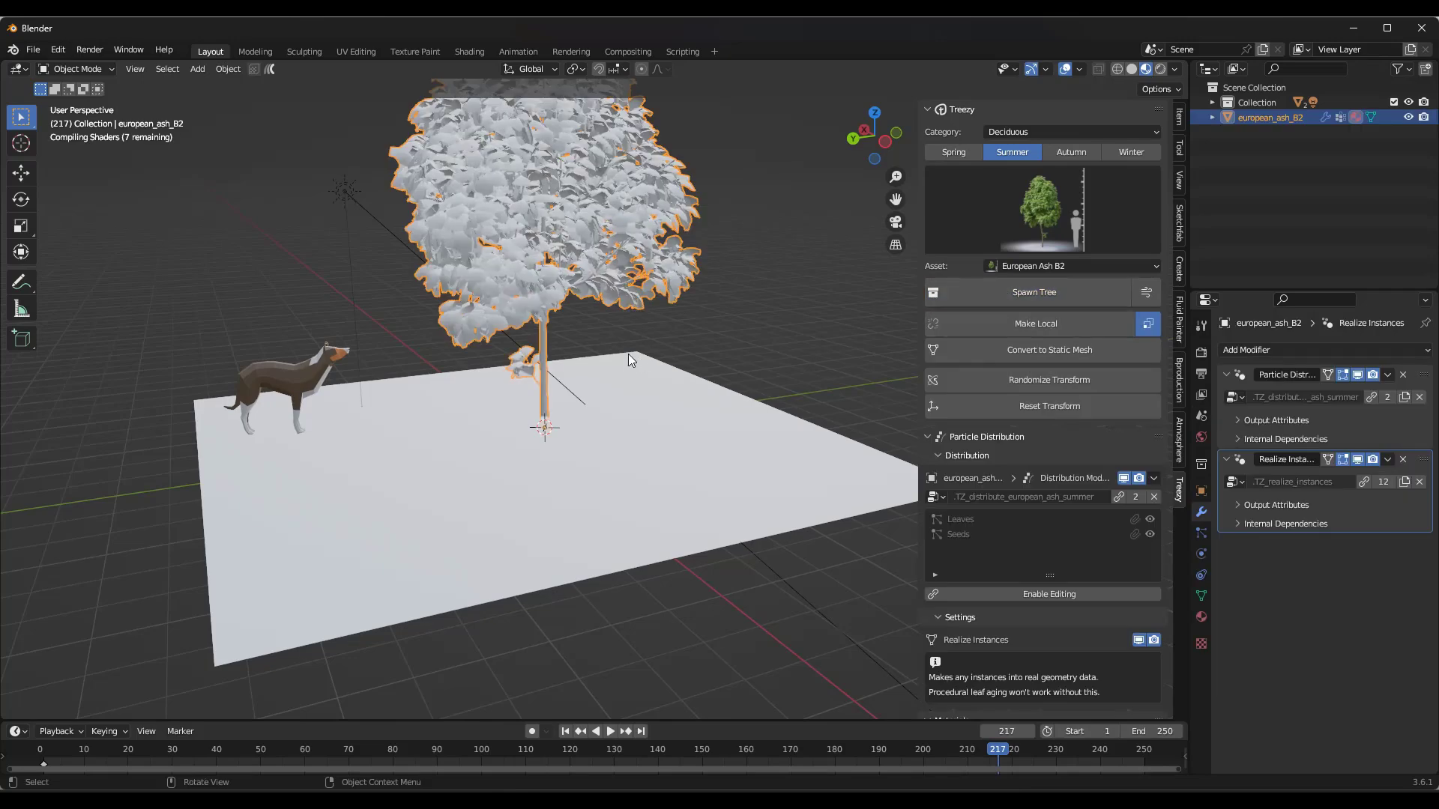
# Examine the spawned ash tree's foliage and trunk from several distances and angles
pyautogui.scroll(-2, 550, 478)
pyautogui.scroll(4, 573, 210)
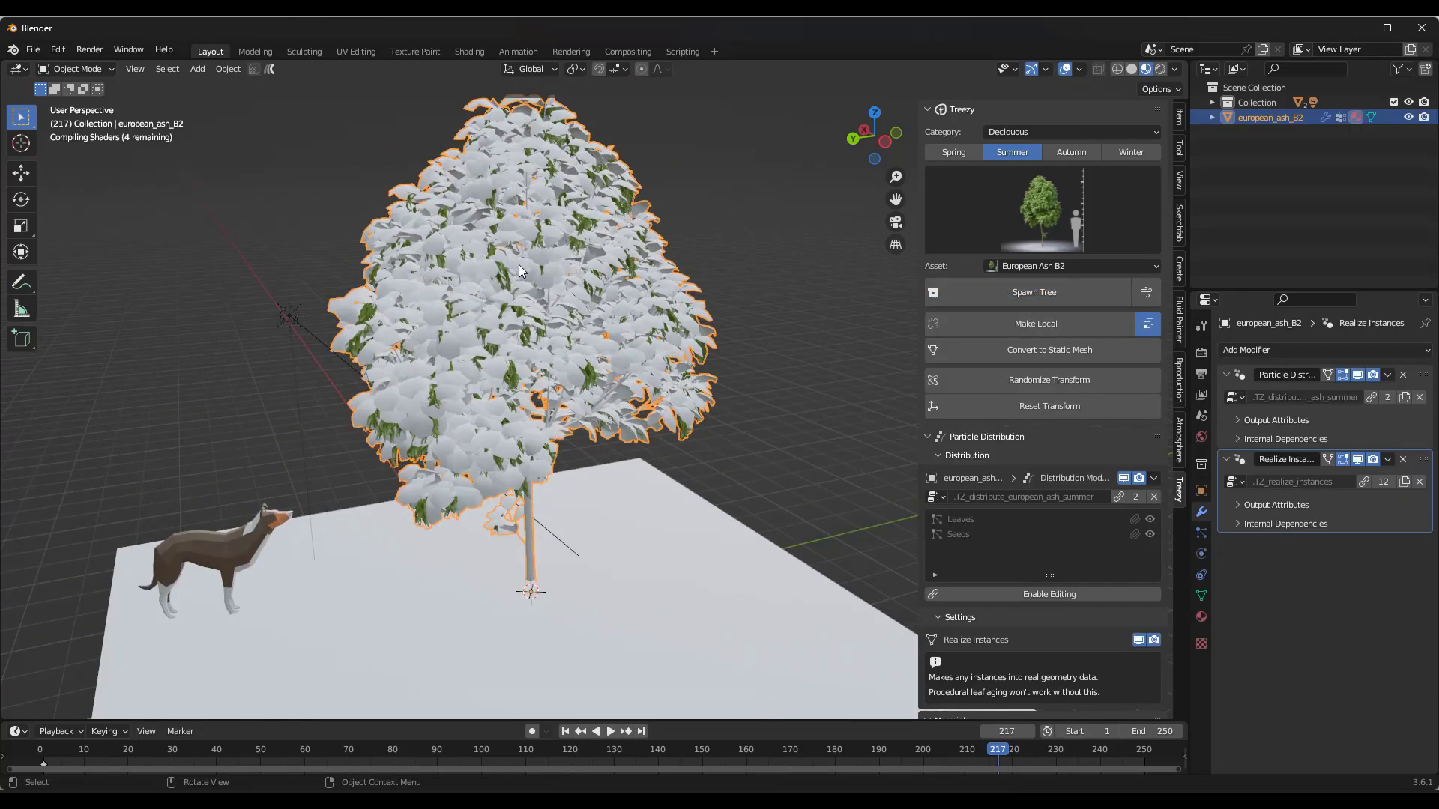
pyautogui.scroll(1, 522, 269)
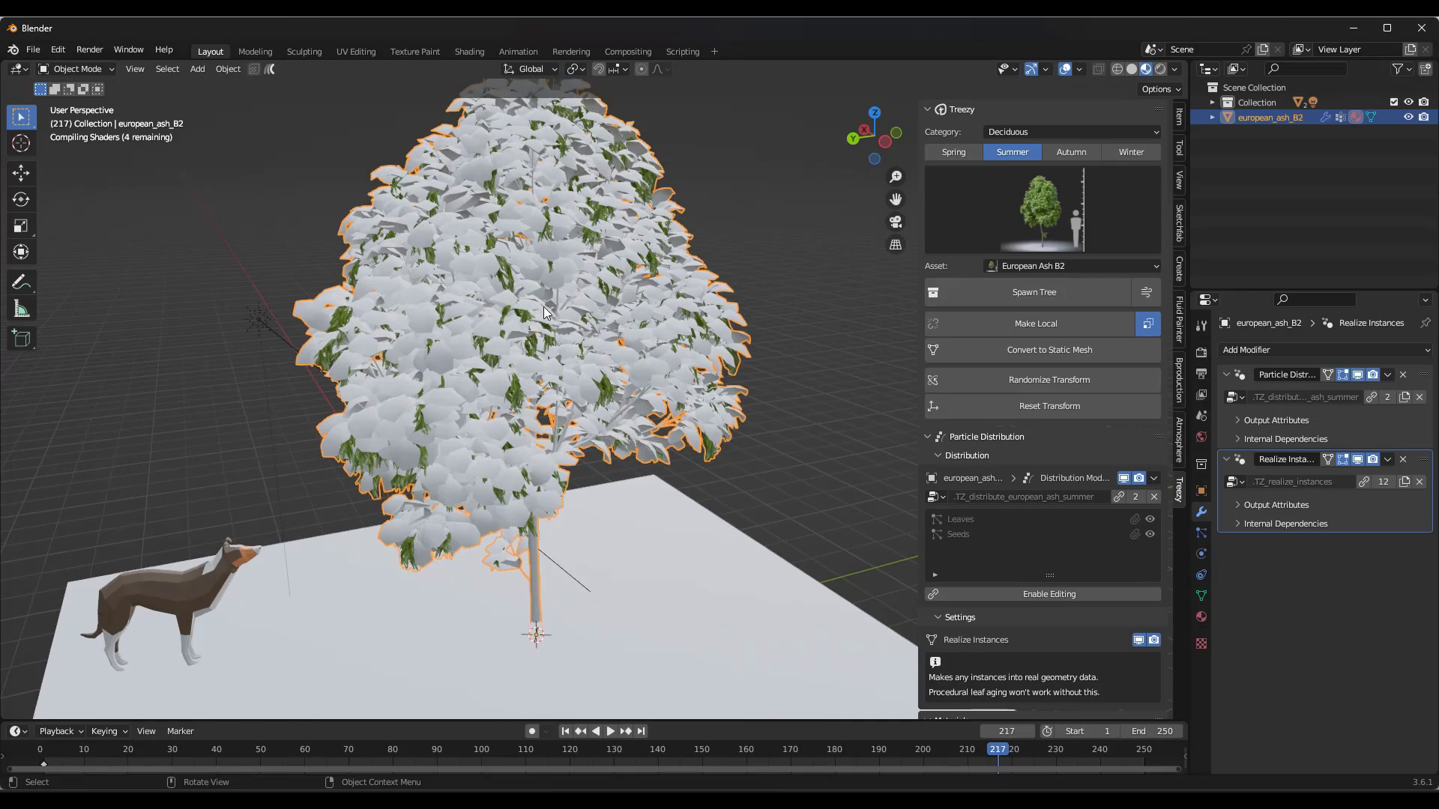
pyautogui.moveTo(544, 342); pyautogui.dragTo(556, 291, button='middle')
pyautogui.scroll(5, 540, 300)
pyautogui.scroll(-1, 532, 302)
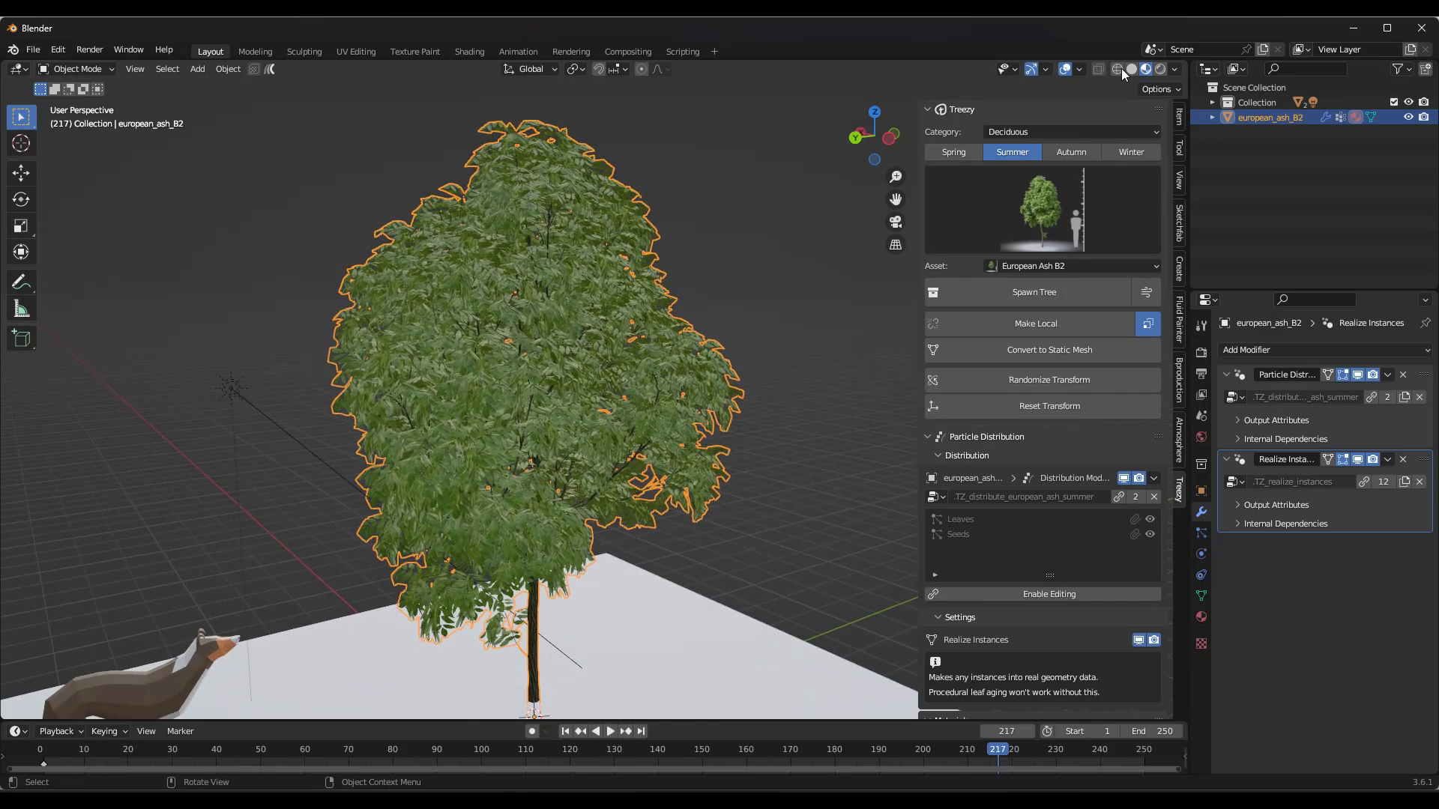
# Preview the European ash in rendered viewport shading and look at its leaves and cast shadow from another angle
pyautogui.click(1161, 69)
pyautogui.moveTo(525, 352); pyautogui.dragTo(676, 355, button='middle')
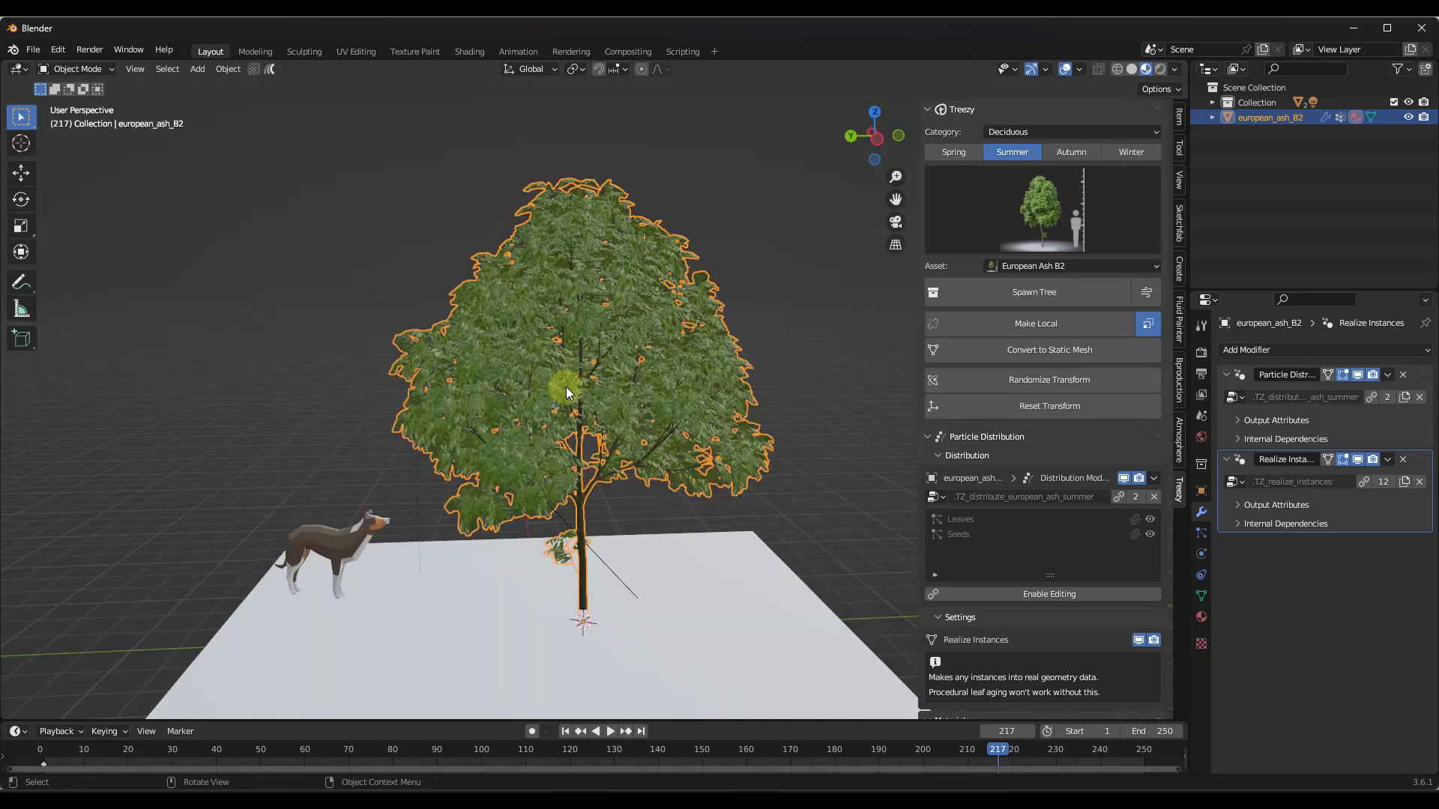
pyautogui.moveTo(565, 387); pyautogui.dragTo(583, 389, button='middle')
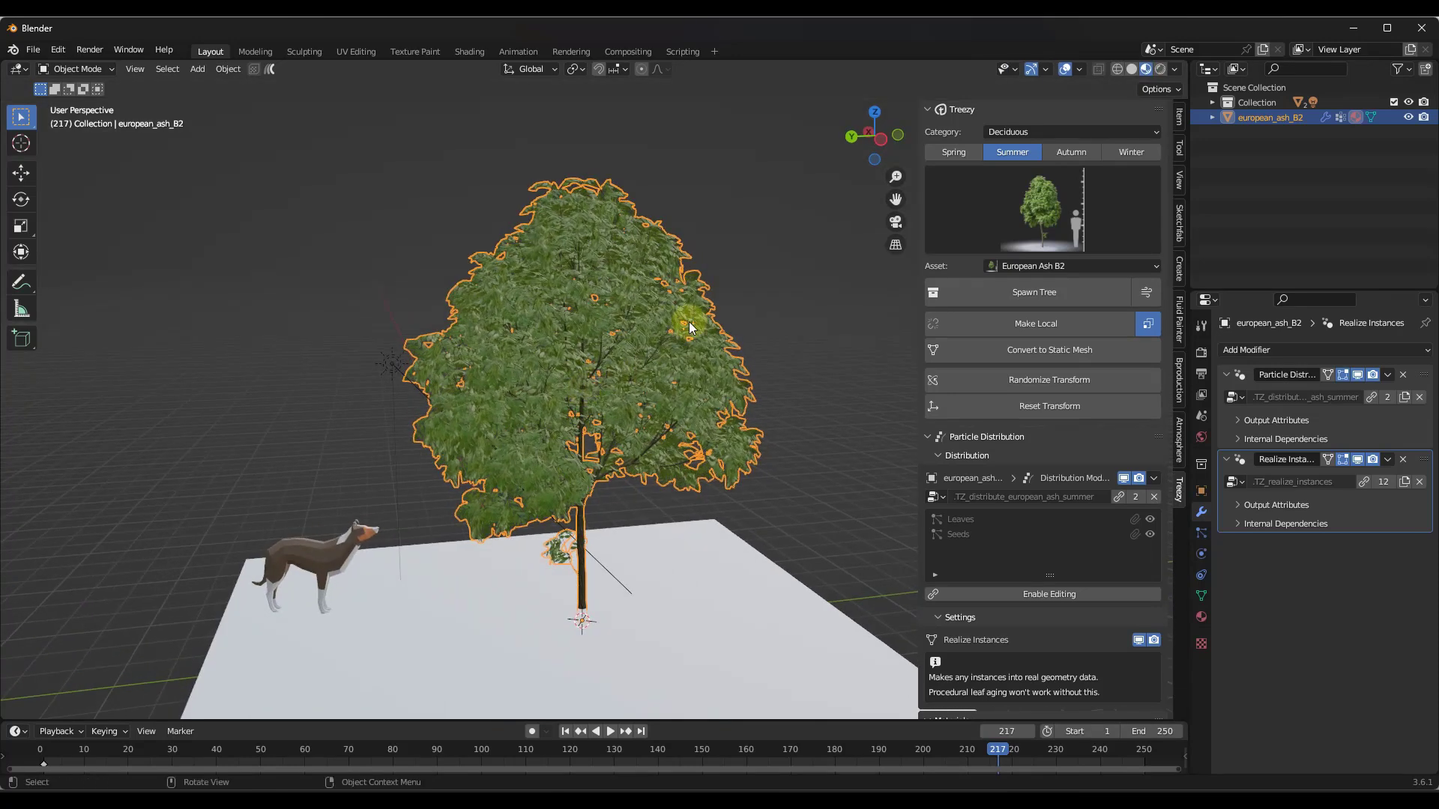
pyautogui.keyDown('shift'); pyautogui.moveTo(691, 328); pyautogui.dragTo(729, 291, button='middle'); pyautogui.keyUp('shift')
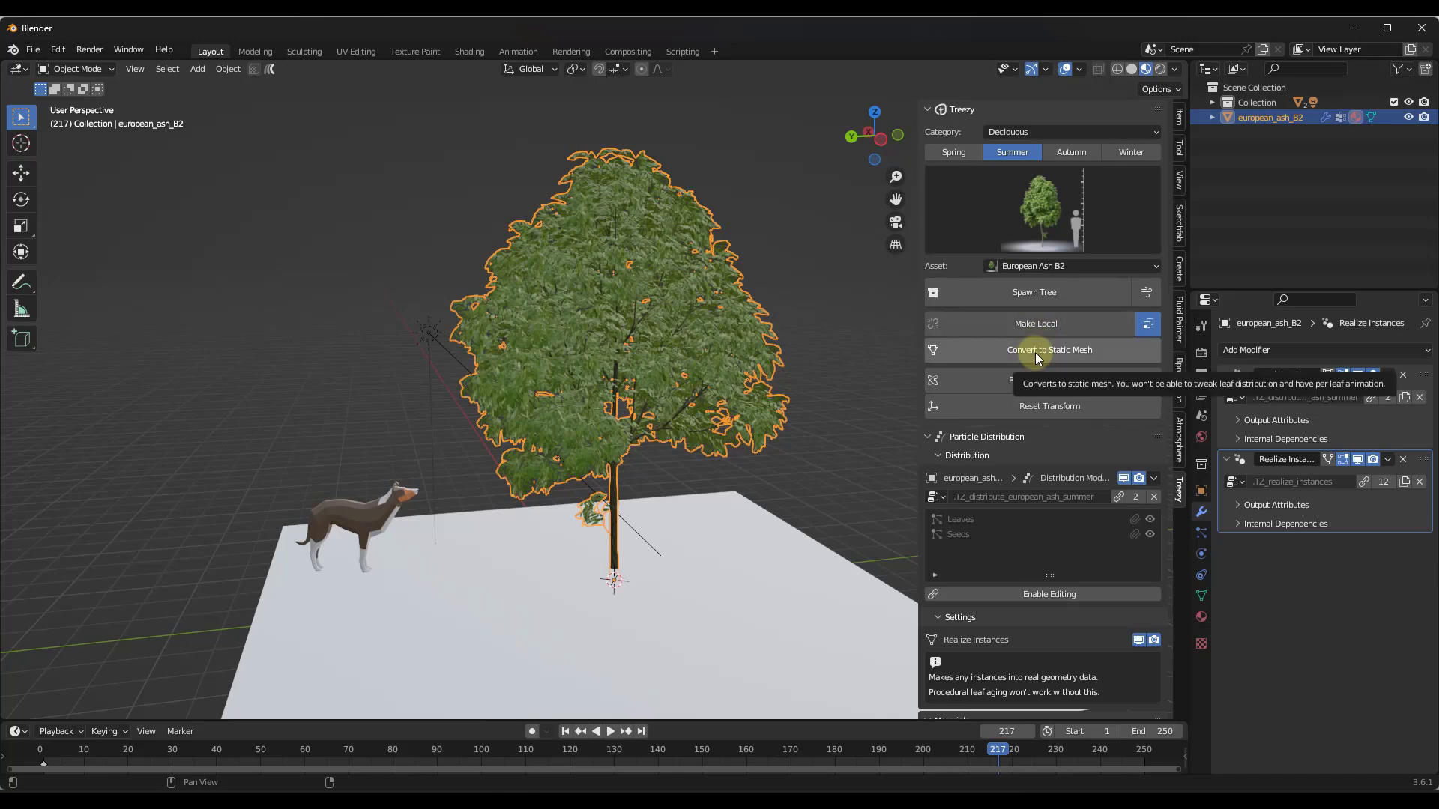
pyautogui.scroll(10, 600, 344)
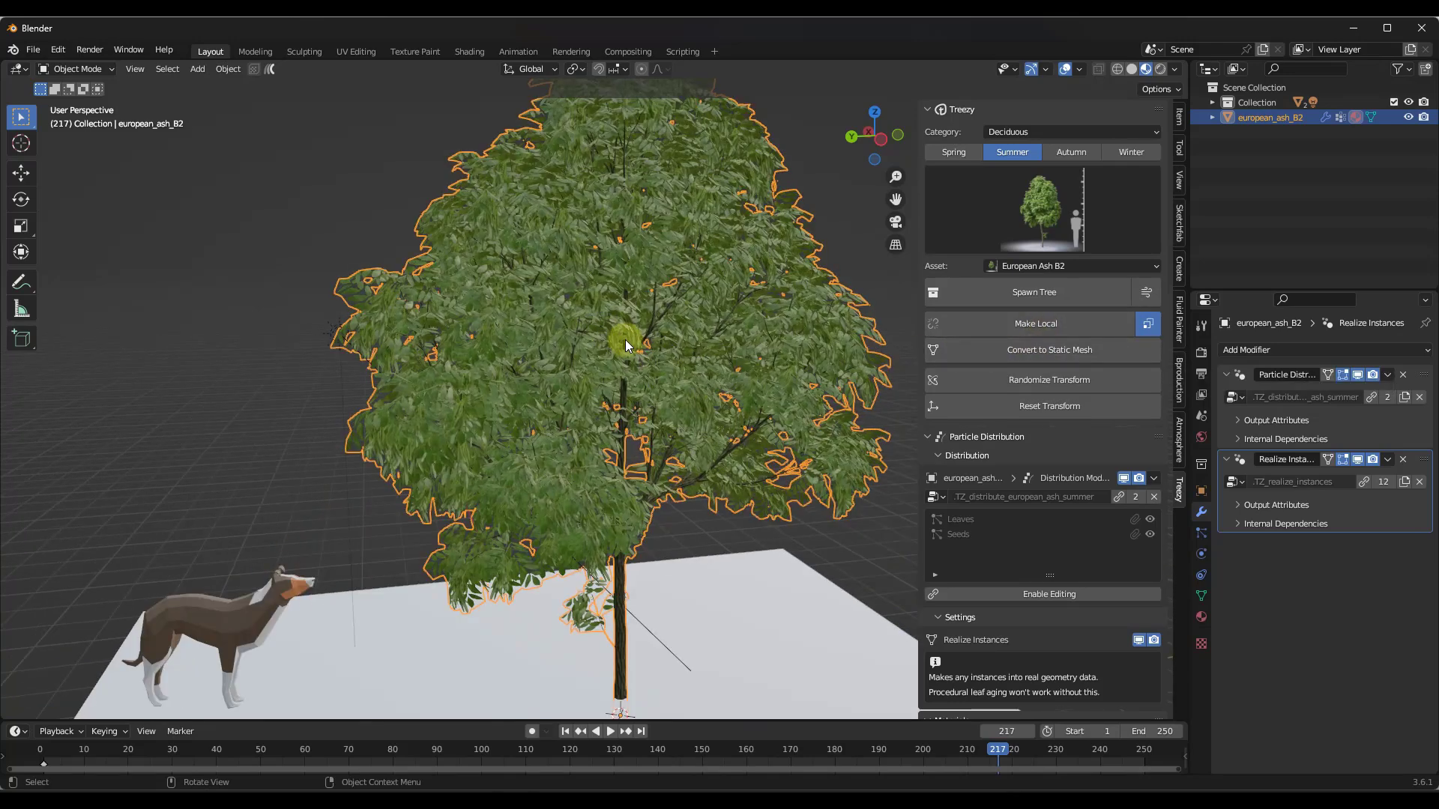
pyautogui.scroll(-10, 523, 358)
pyautogui.moveTo(528, 358); pyautogui.dragTo(570, 361, button='middle')
pyautogui.scroll(2, 570, 361)
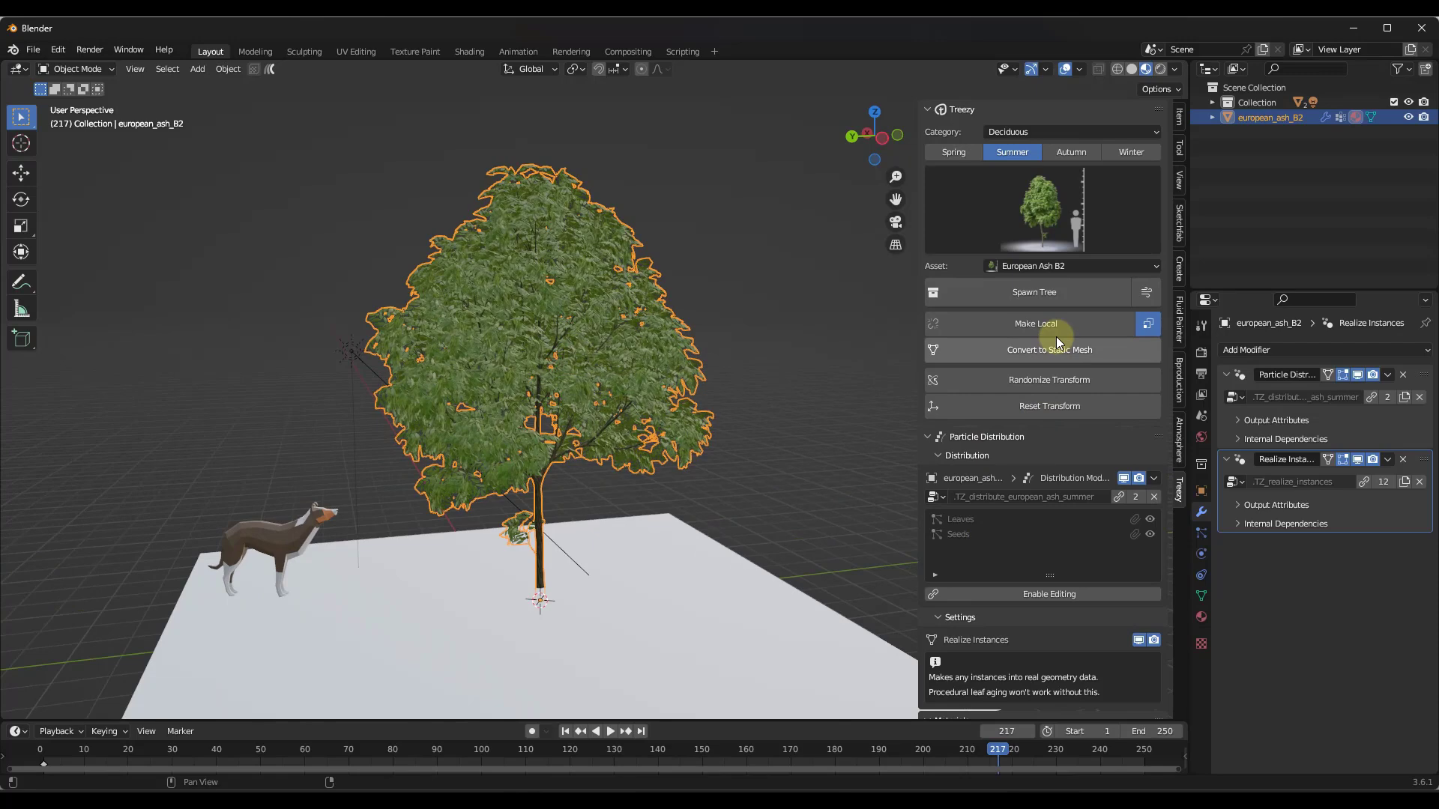
pyautogui.scroll(2, 651, 256)
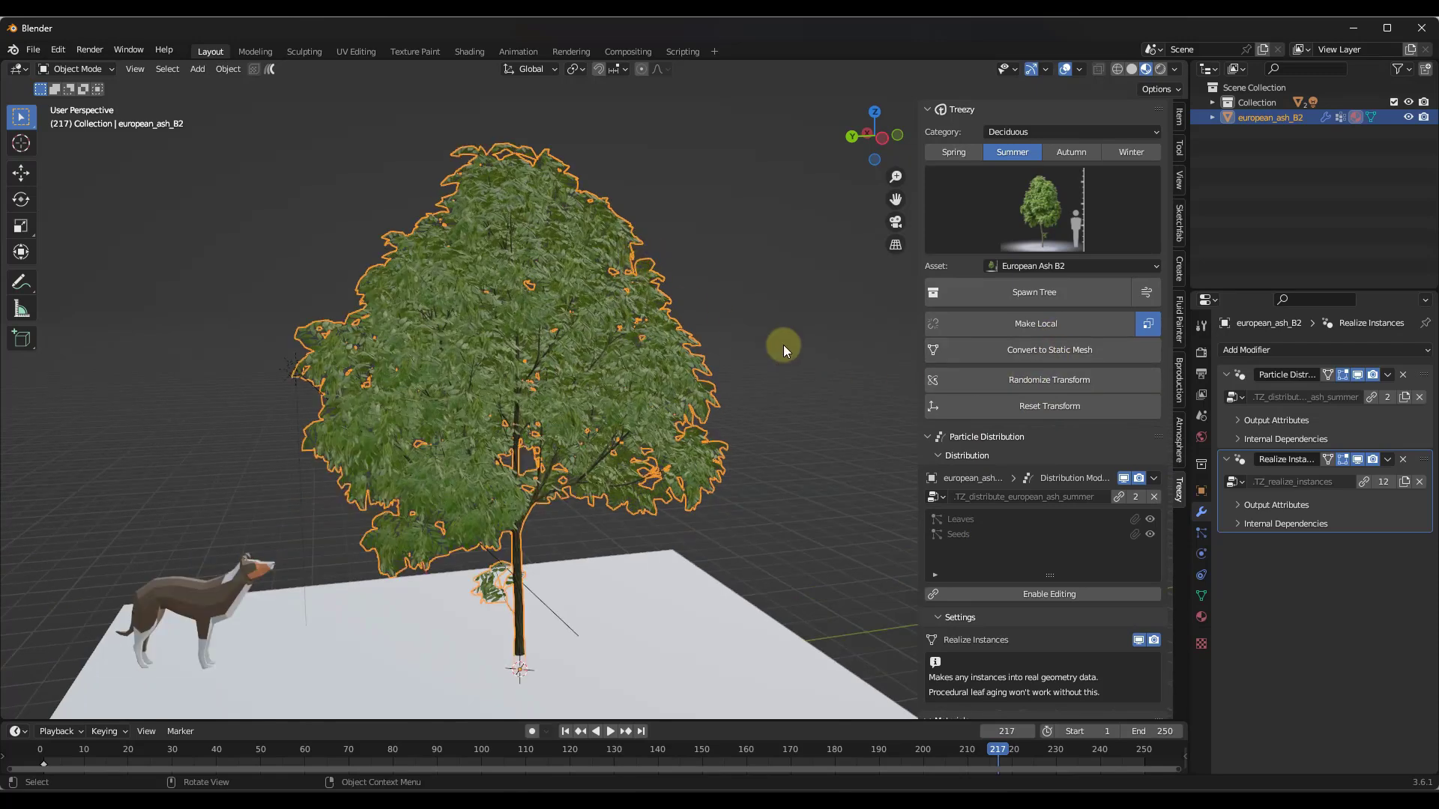
# Randomize the European ash's rotation and scale repeatedly to generate different variations of the tree
pyautogui.click(1017, 380)
pyautogui.click(1018, 381)
pyautogui.click(1019, 383)
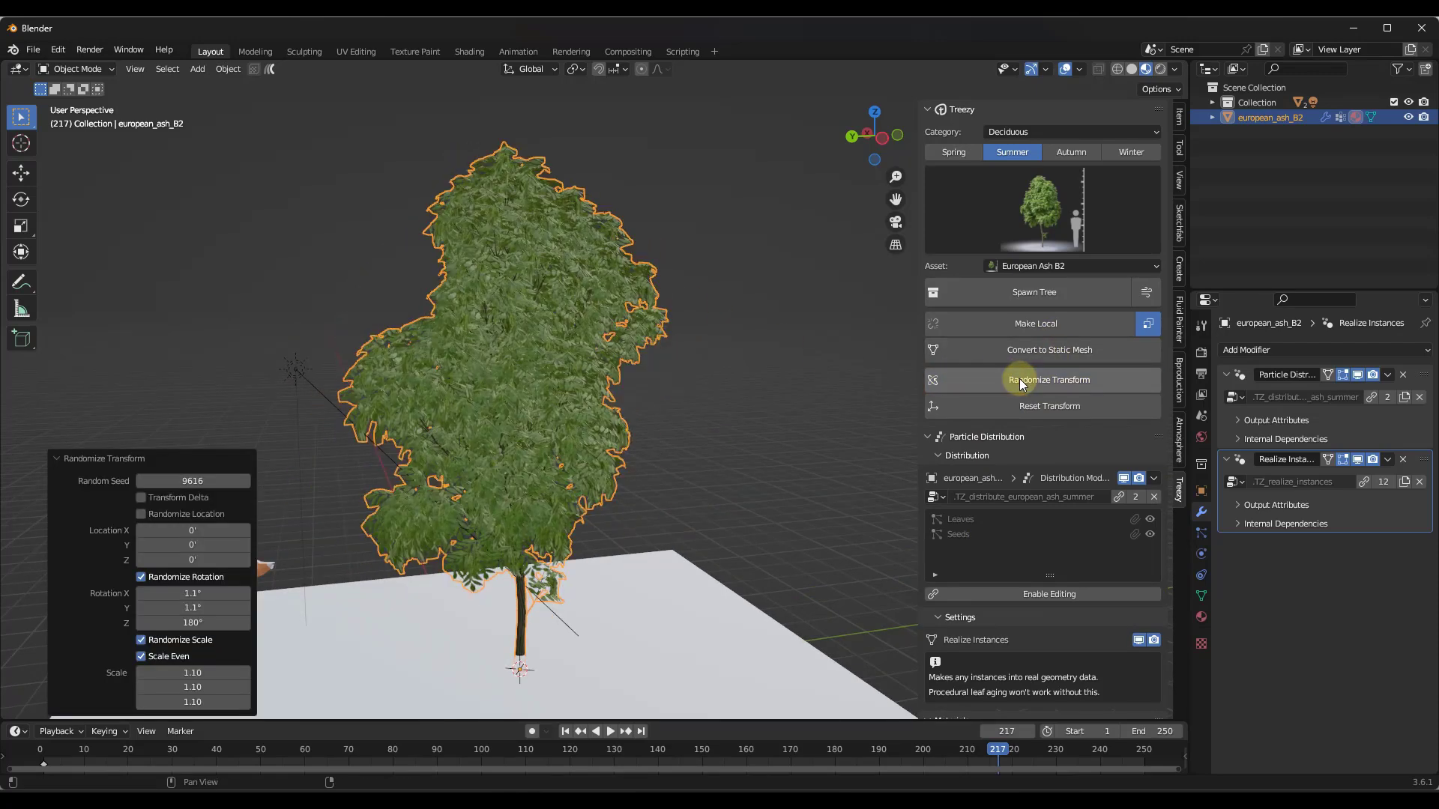
pyautogui.click(1021, 383)
pyautogui.click(1020, 383)
pyautogui.click(1020, 383)
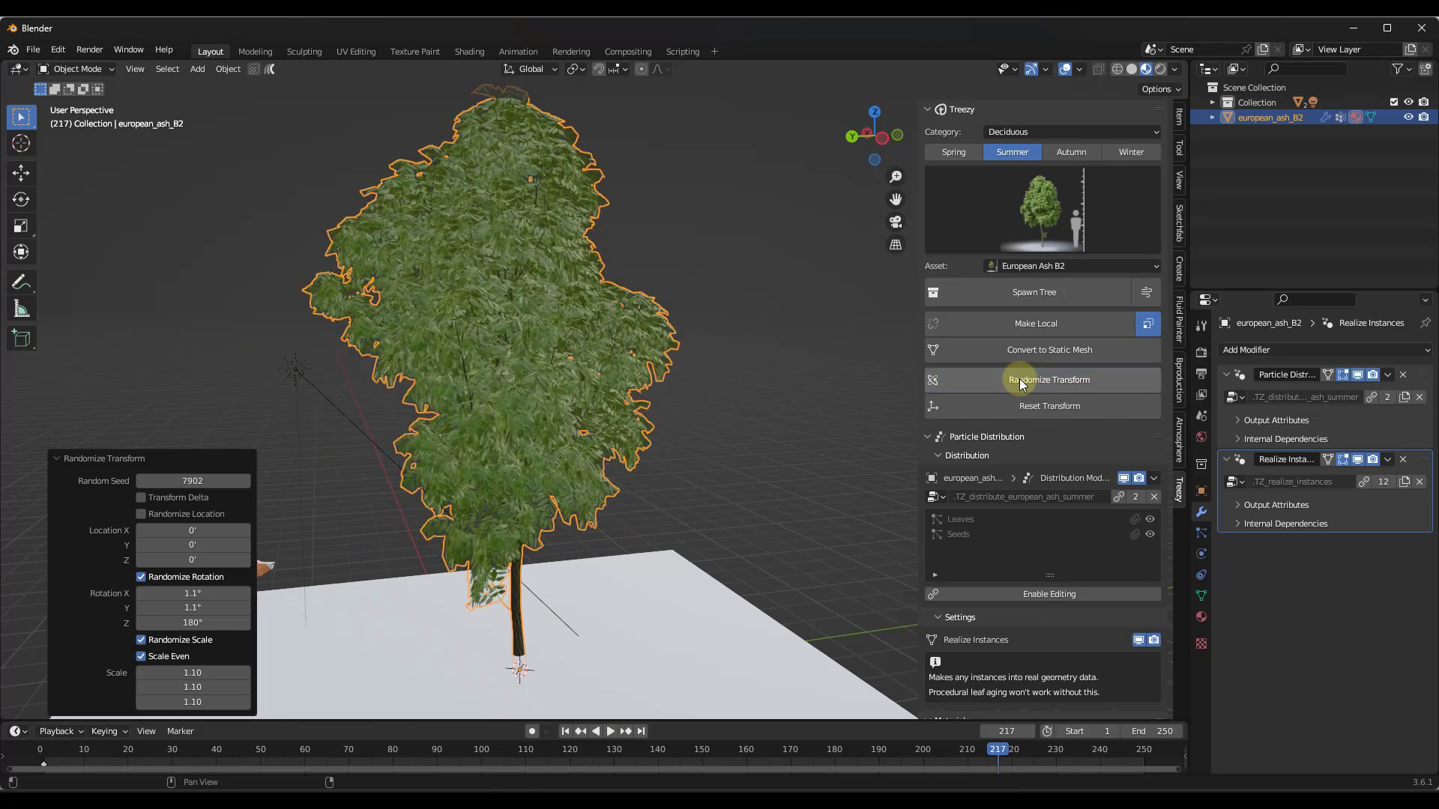
pyautogui.click(1021, 382)
pyautogui.click(1020, 383)
pyautogui.click(1021, 383)
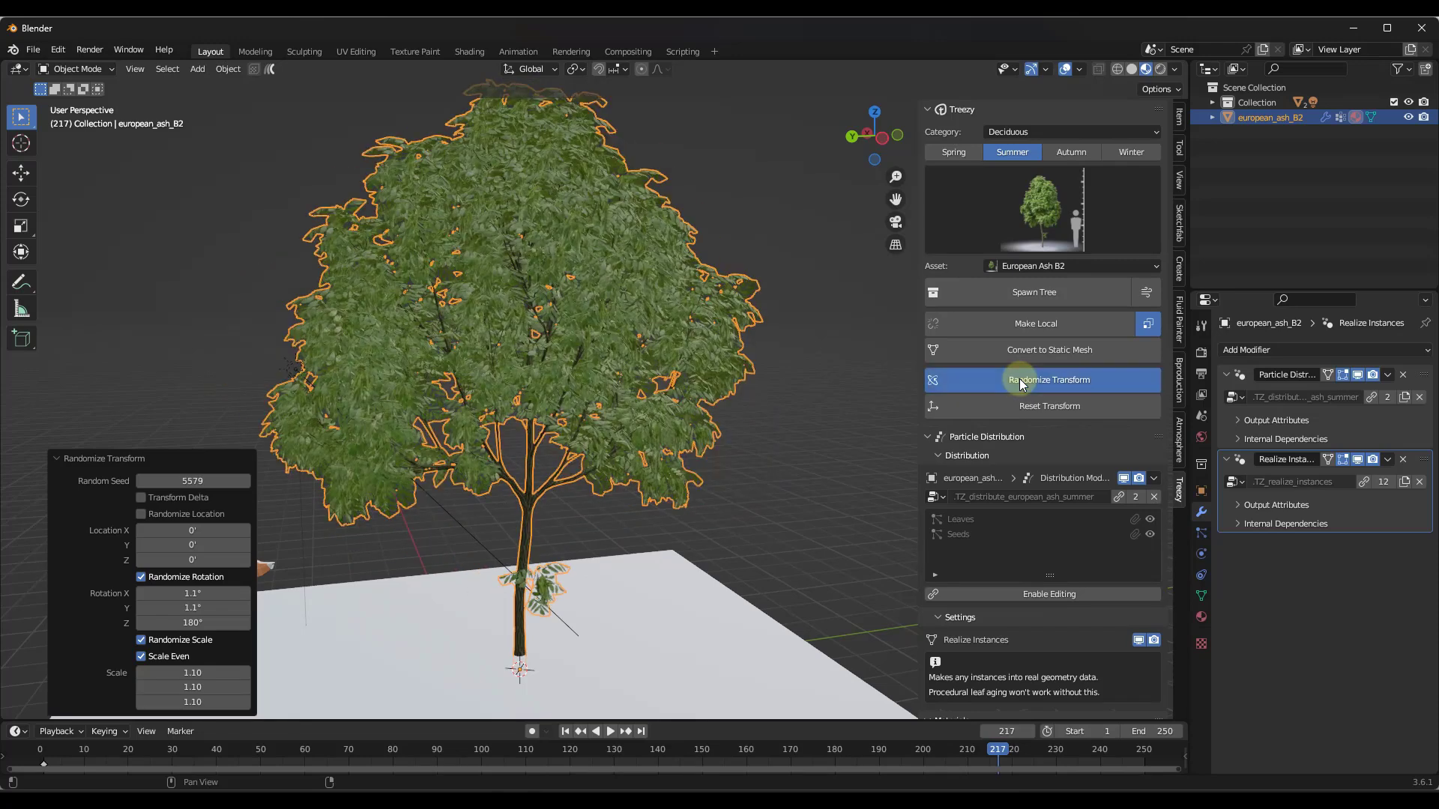
pyautogui.click(1020, 383)
pyautogui.click(1021, 383)
pyautogui.click(1021, 383)
pyautogui.click(1020, 382)
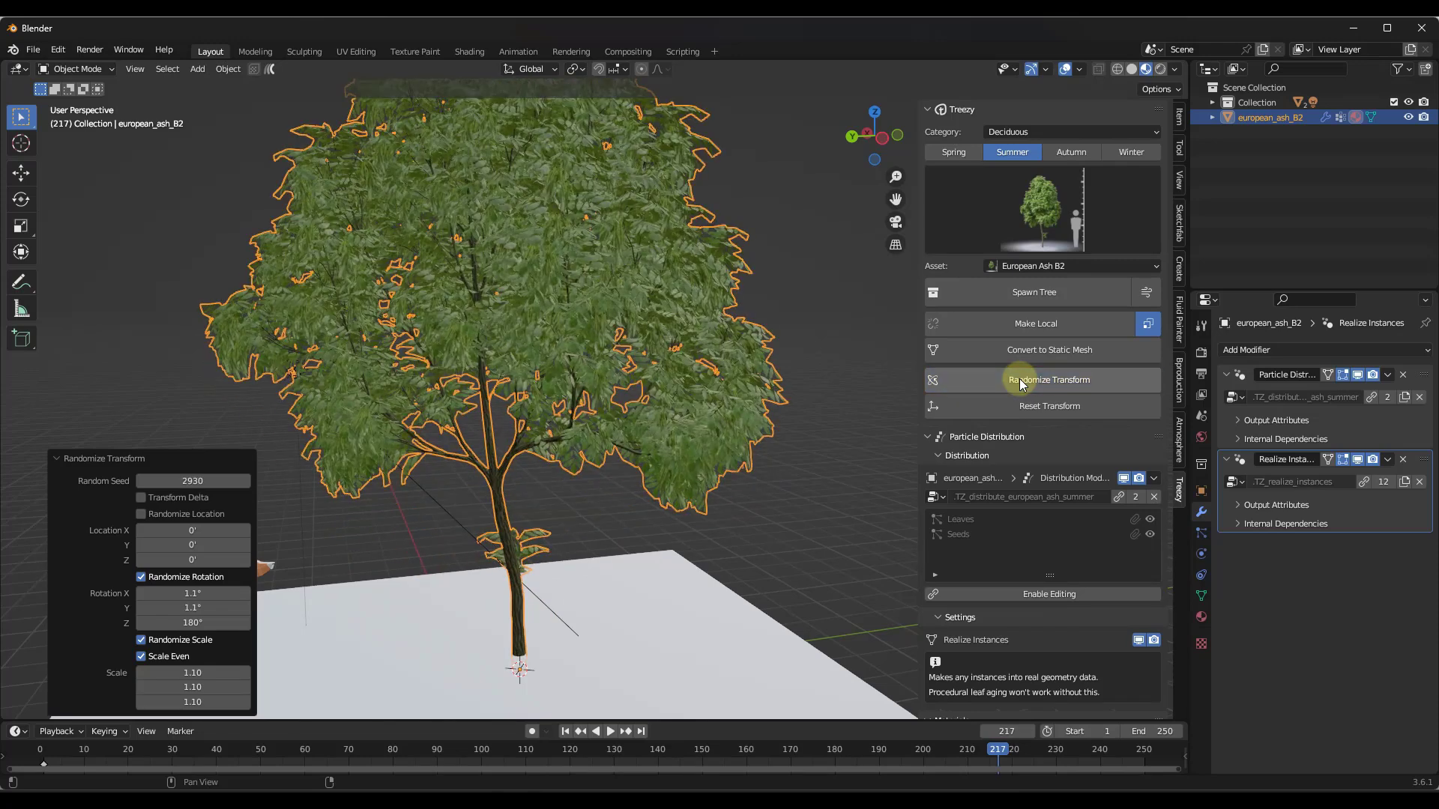
pyautogui.click(1020, 383)
pyautogui.click(1021, 383)
pyautogui.click(1020, 383)
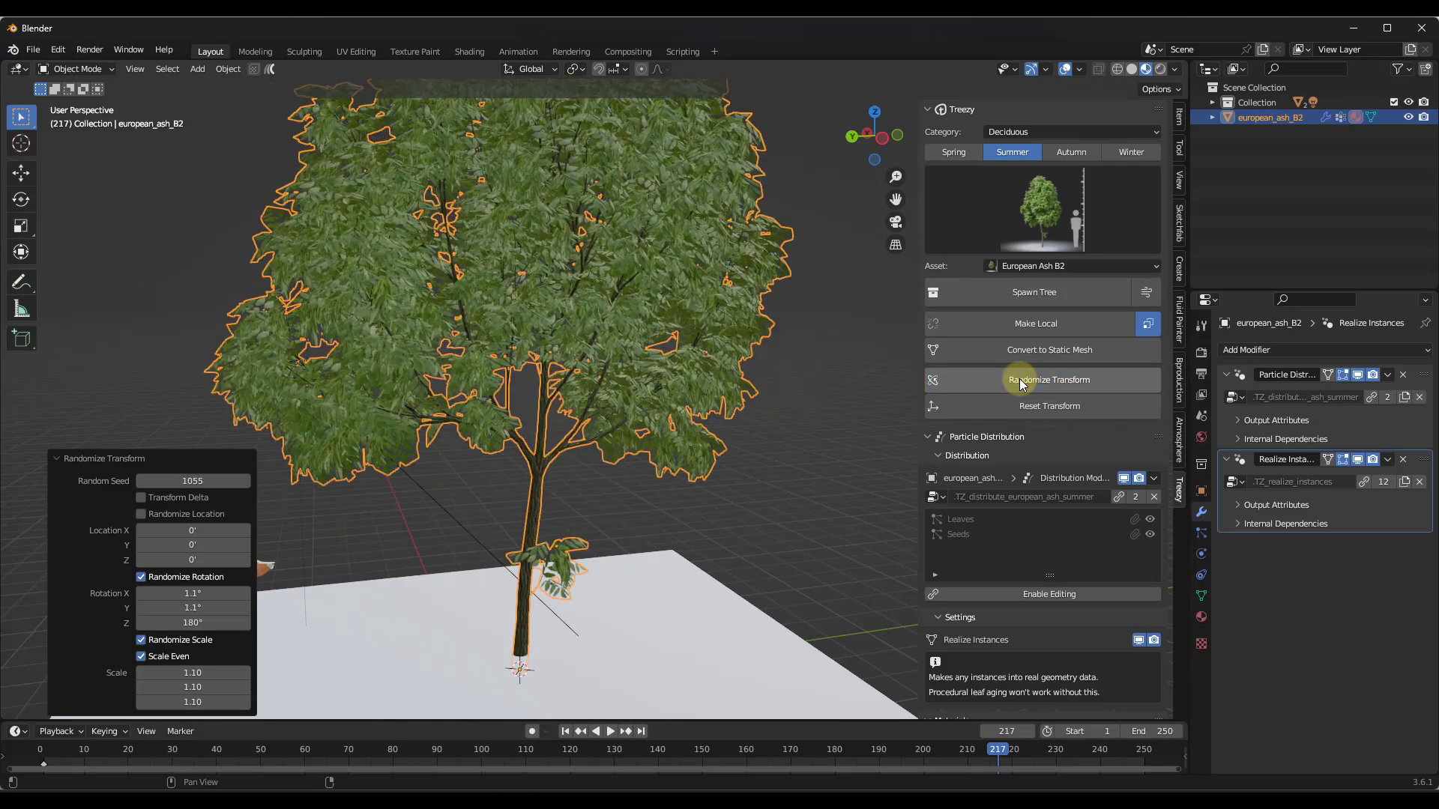
# Try two more random transforms on the European ash and reset its transform
pyautogui.moveTo(610, 510); pyautogui.dragTo(675, 330, button='middle')
pyautogui.click(1052, 381)
pyautogui.click(1052, 381)
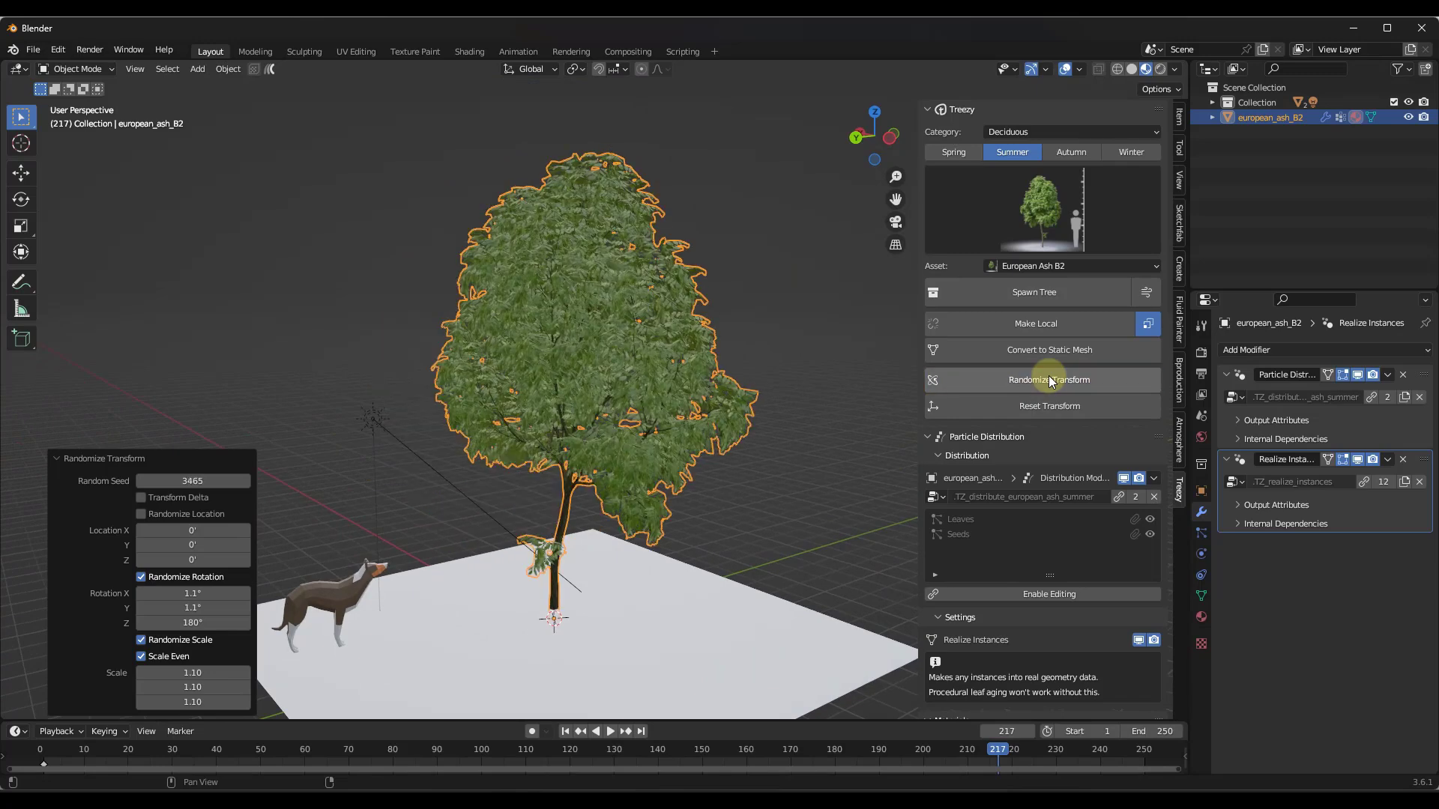
pyautogui.click(1049, 414)
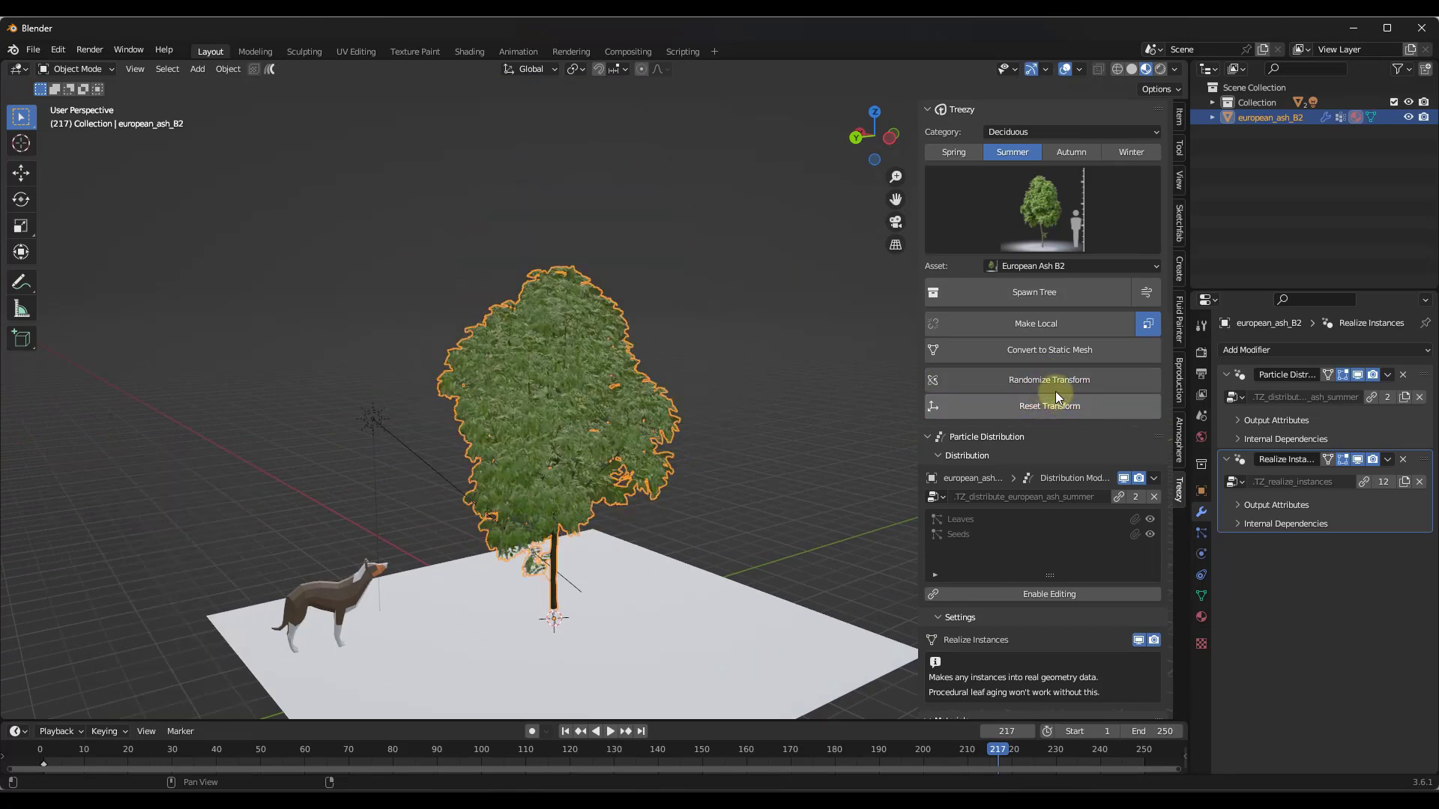
# Place the 3D cursor on the ground plane in front of the dog and spawn a summer Black Alder B3 there
pyautogui.moveTo(759, 419); pyautogui.dragTo(674, 405, button='middle')
pyautogui.click(1050, 222)
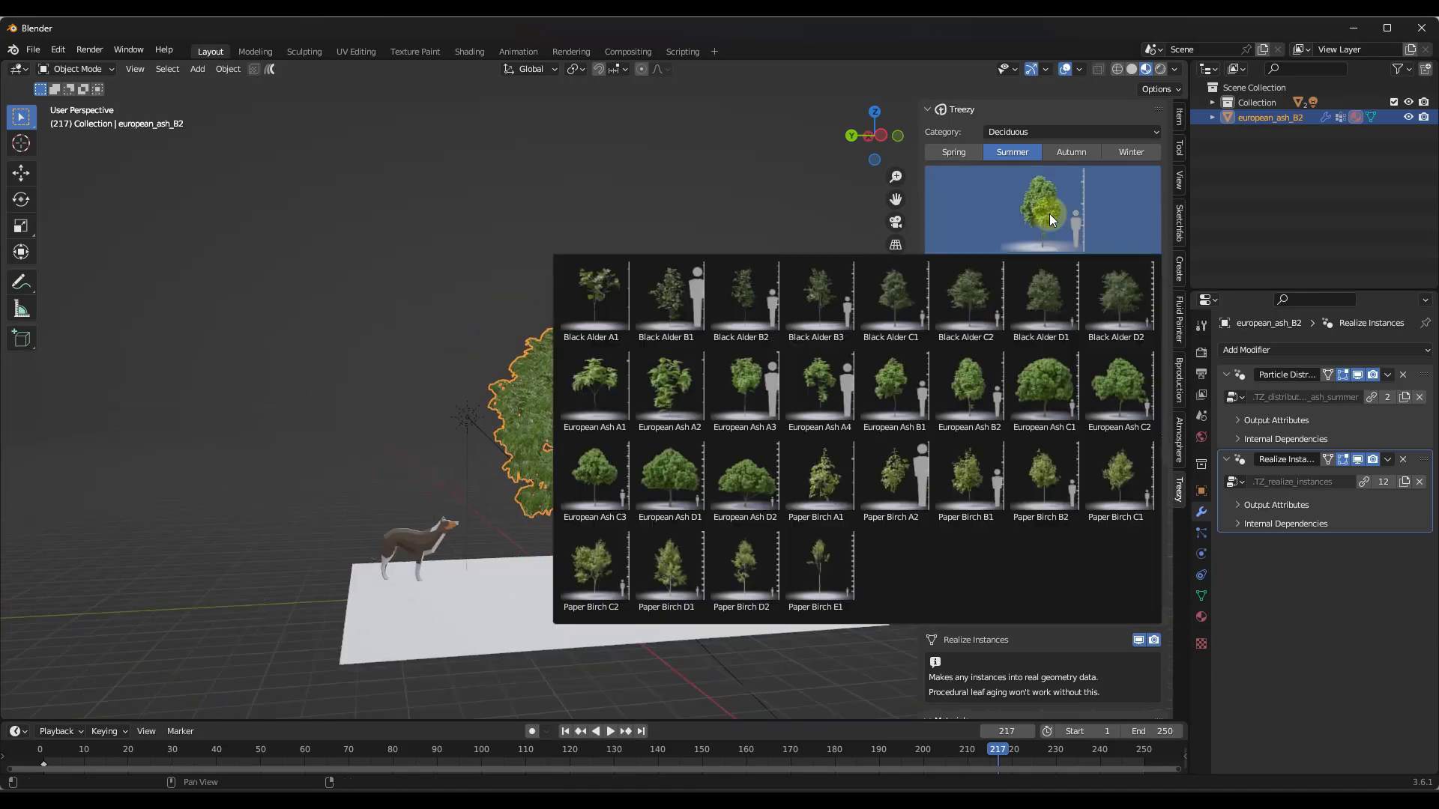
pyautogui.click(1044, 300)
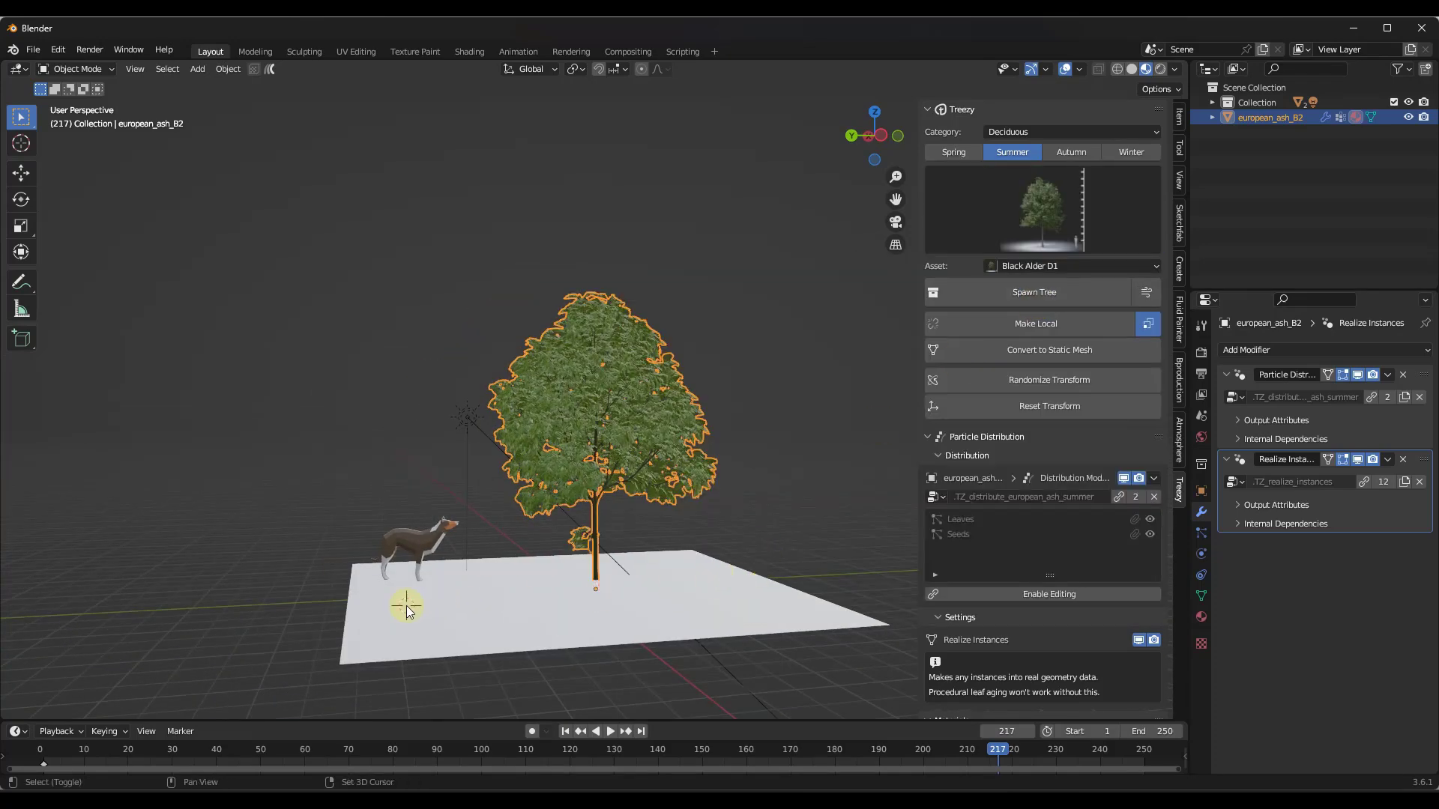
pyautogui.keyDown('shift'); pyautogui.moveTo(407, 606); pyautogui.dragTo(393, 608, button='right'); pyautogui.keyUp('shift')
pyautogui.click(1020, 233)
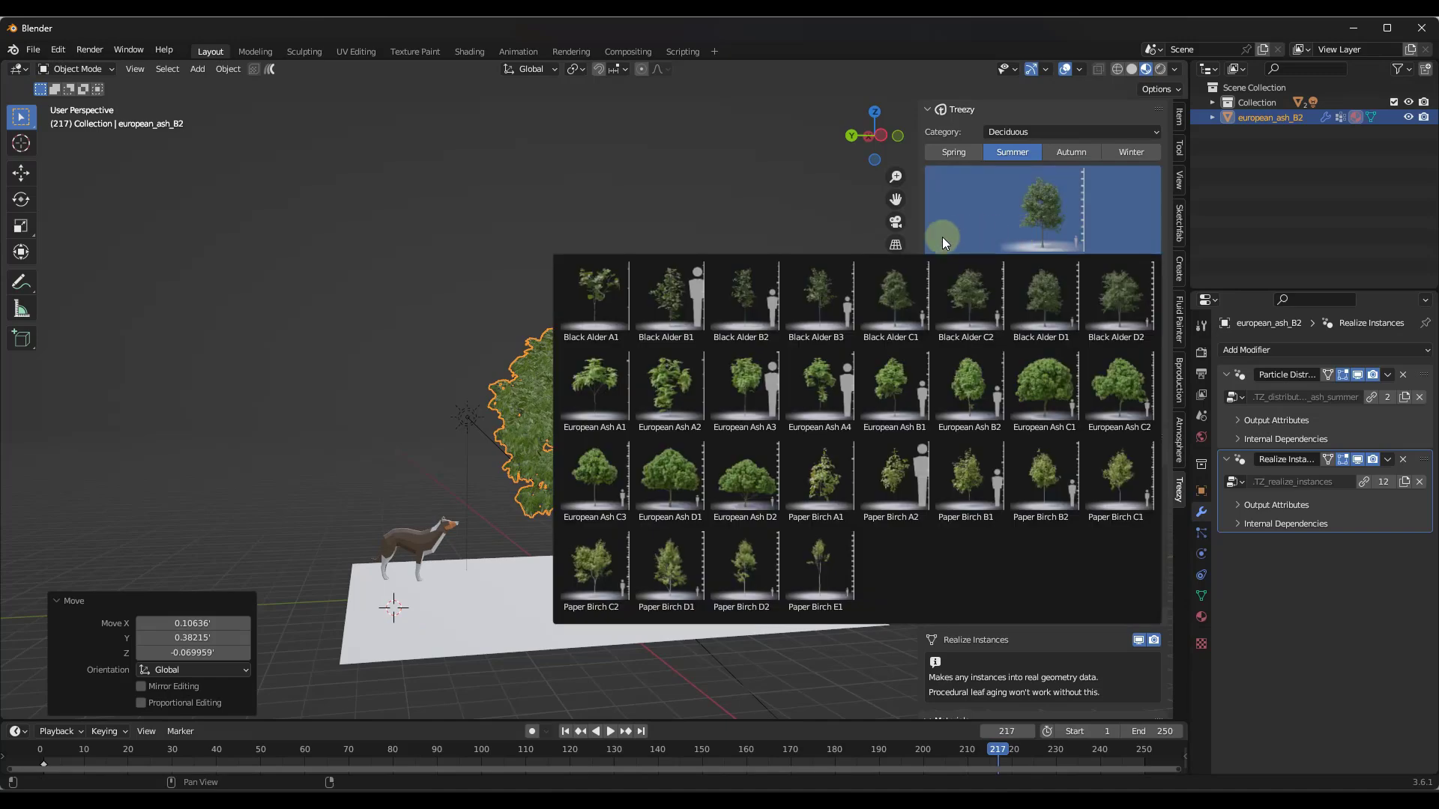
pyautogui.click(815, 313)
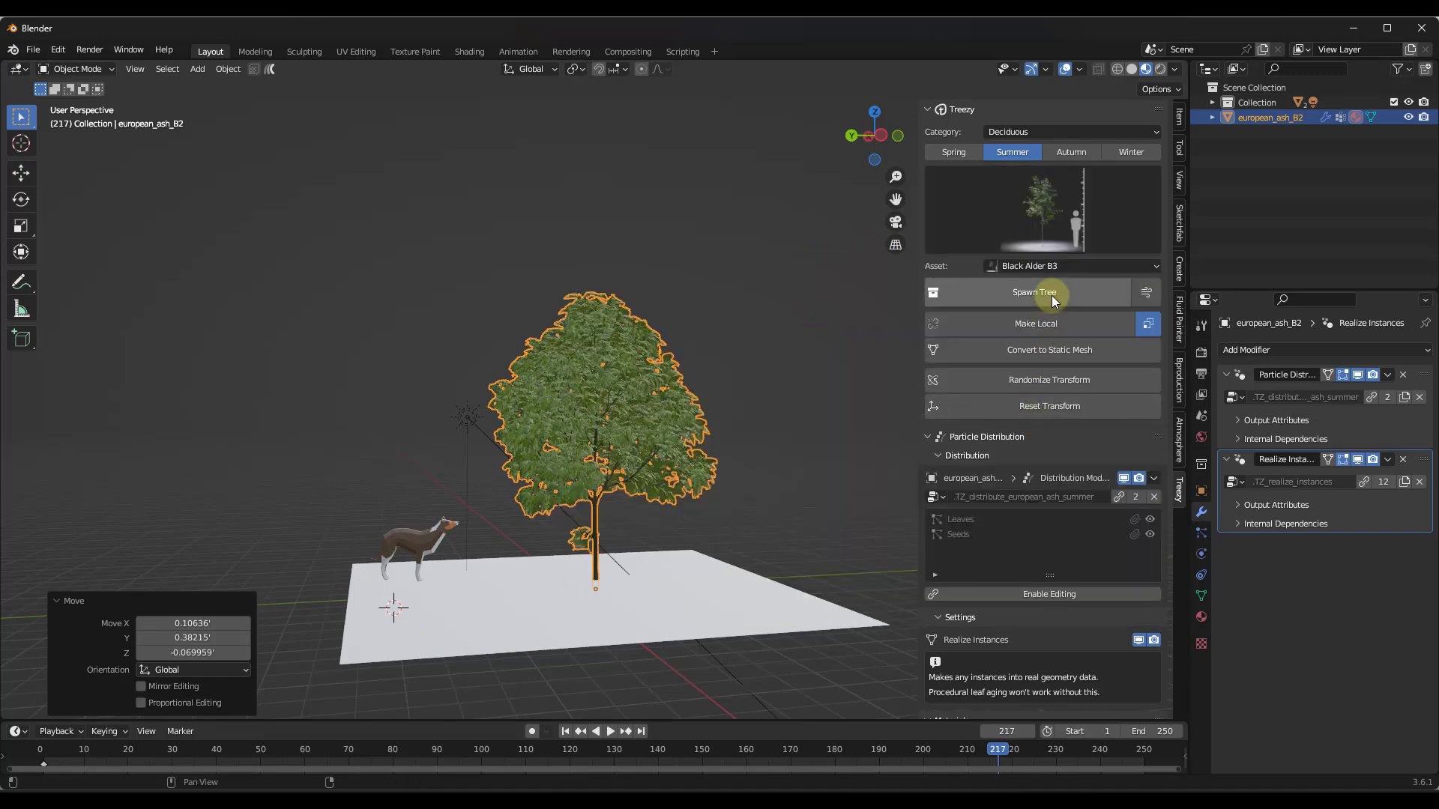
pyautogui.click(1051, 296)
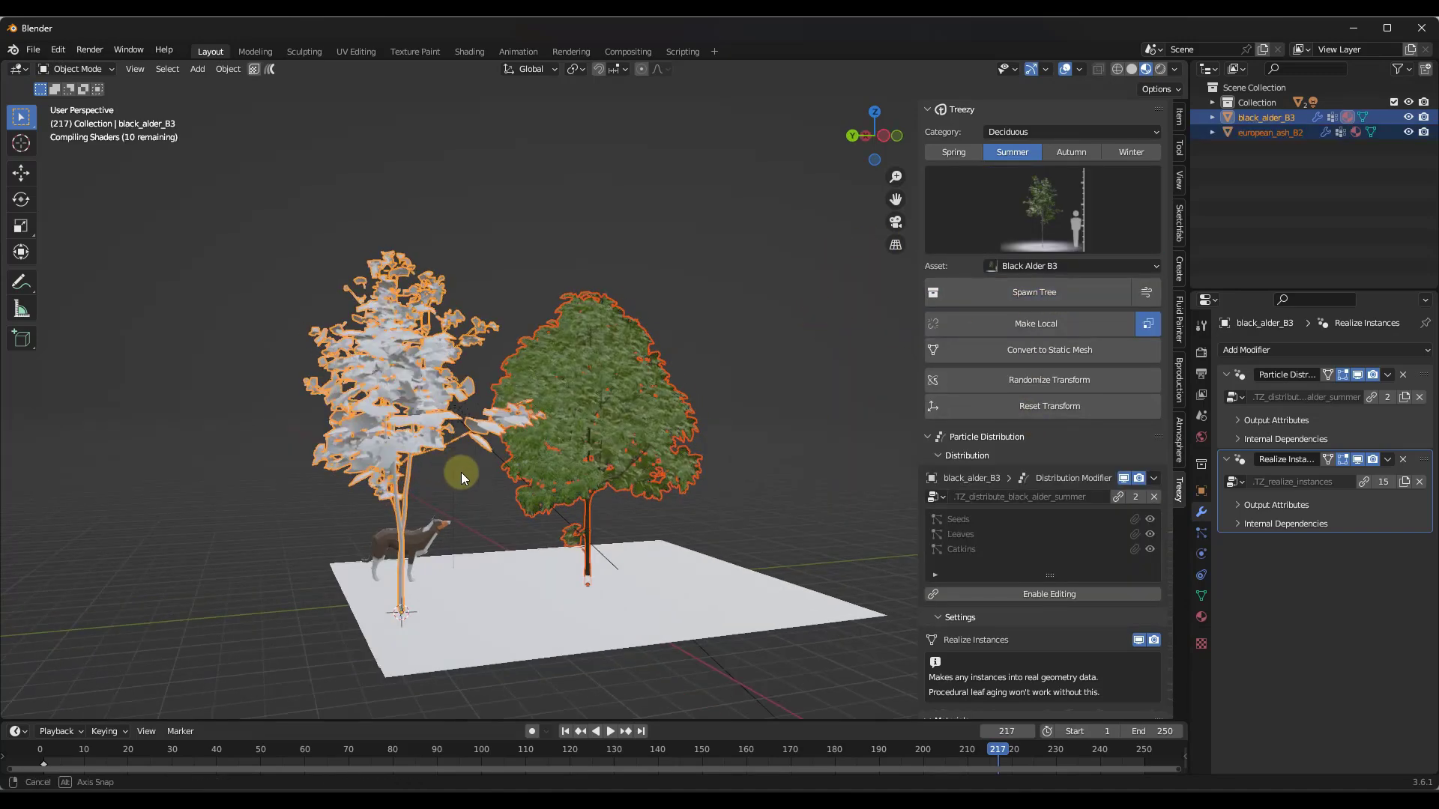
# Select only the black alder and randomize its rotation and scale several times
pyautogui.moveTo(461, 472); pyautogui.dragTo(538, 395, button='middle')
pyautogui.click(440, 344)
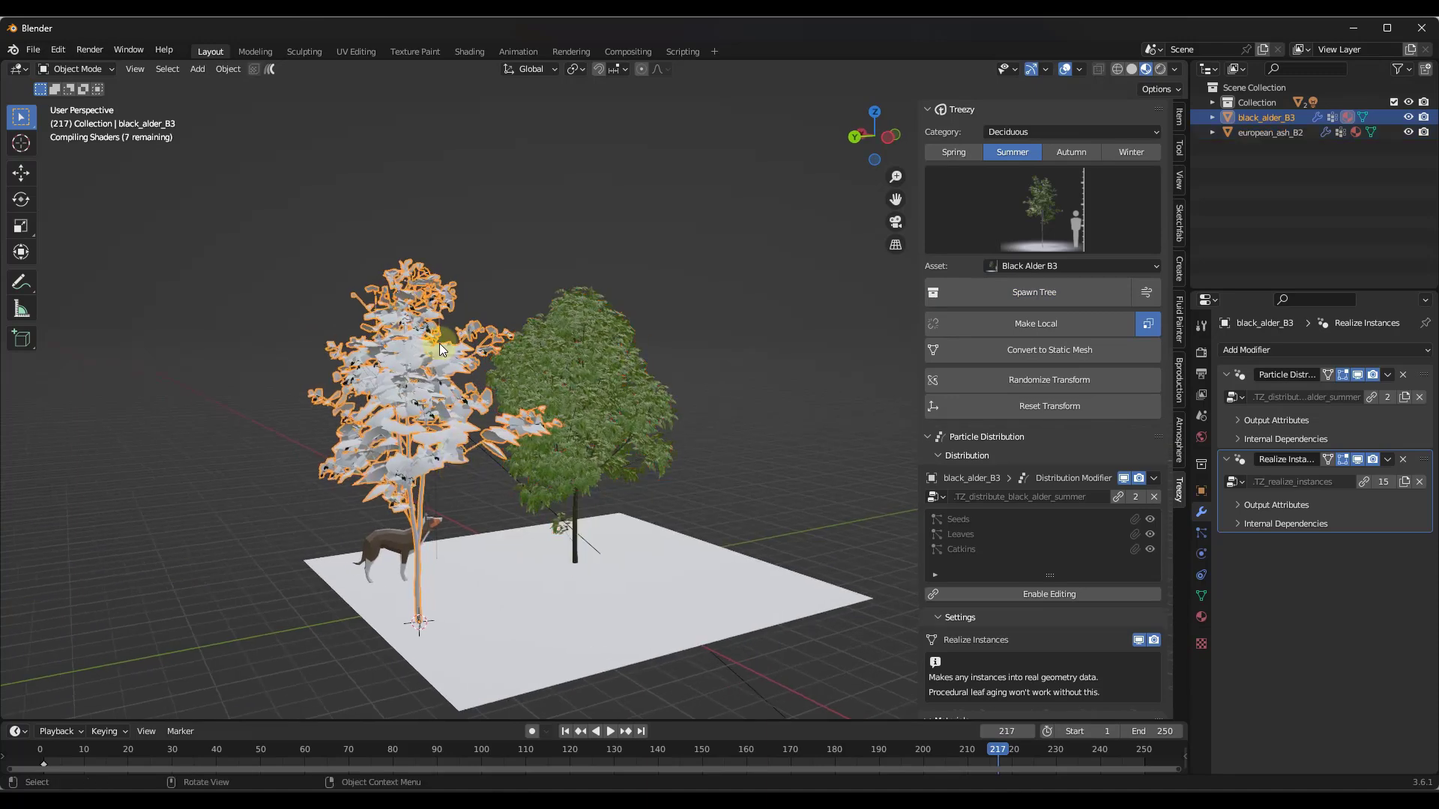
pyautogui.click(556, 410)
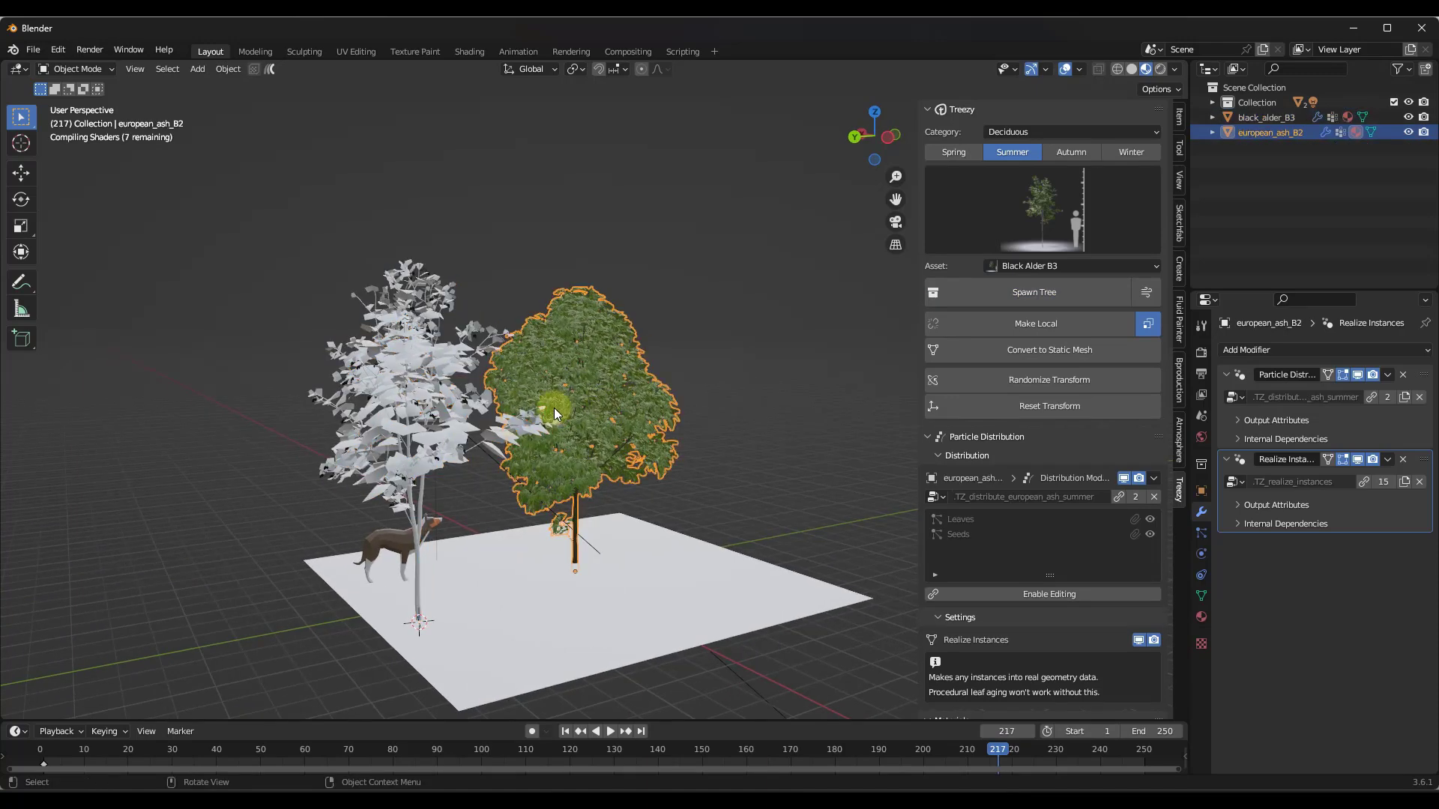
pyautogui.click(428, 406)
pyautogui.scroll(1, 419, 382)
pyautogui.click(1049, 380)
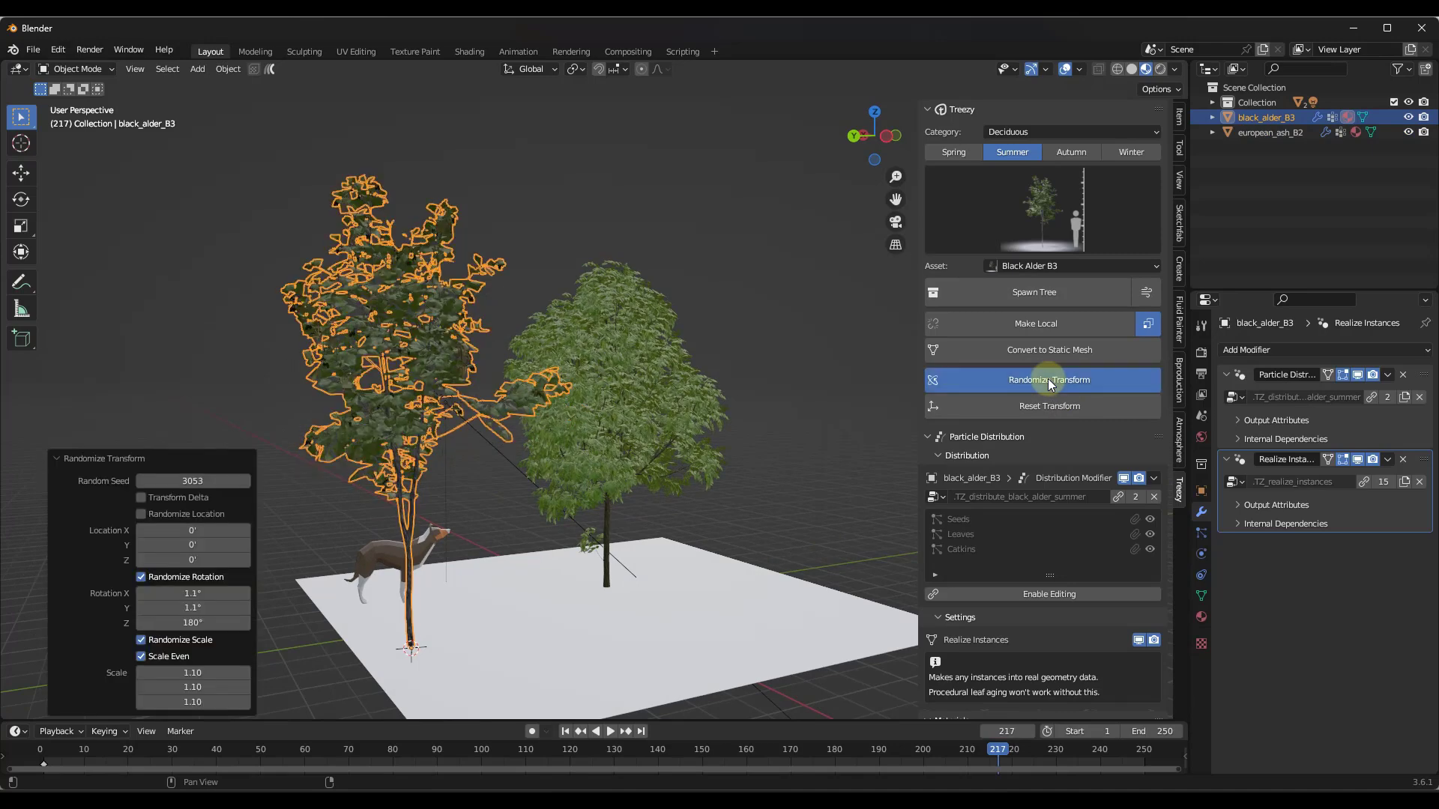
pyautogui.click(1049, 380)
pyautogui.click(1049, 380)
pyautogui.click(1049, 380)
pyautogui.click(1049, 380)
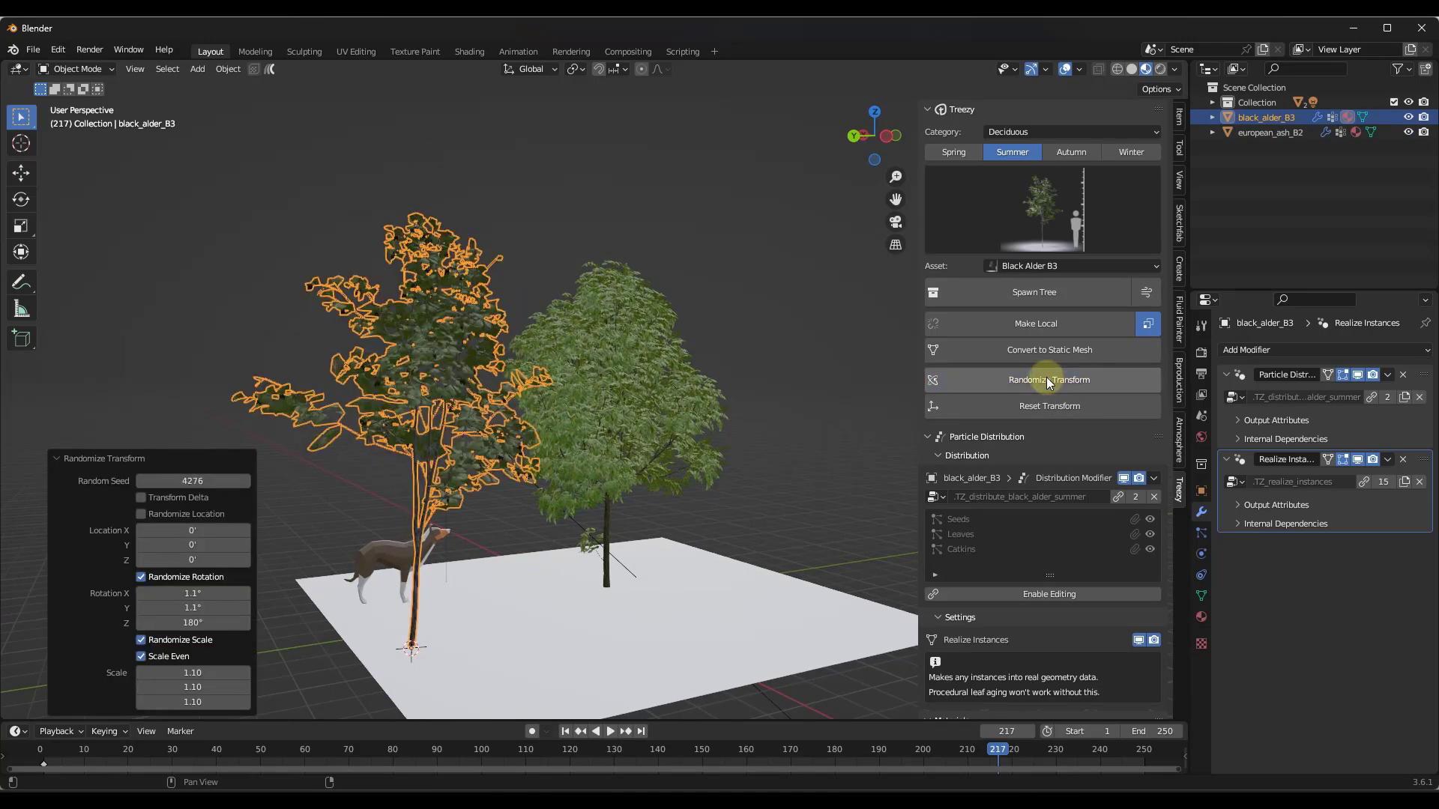
# Select the European ash tree and examine its foliage up close
pyautogui.scroll(-3, 430, 365)
pyautogui.keyDown('shift'); pyautogui.moveTo(535, 367); pyautogui.dragTo(450, 366, button='middle'); pyautogui.keyUp('shift')
pyautogui.scroll(1, 450, 367)
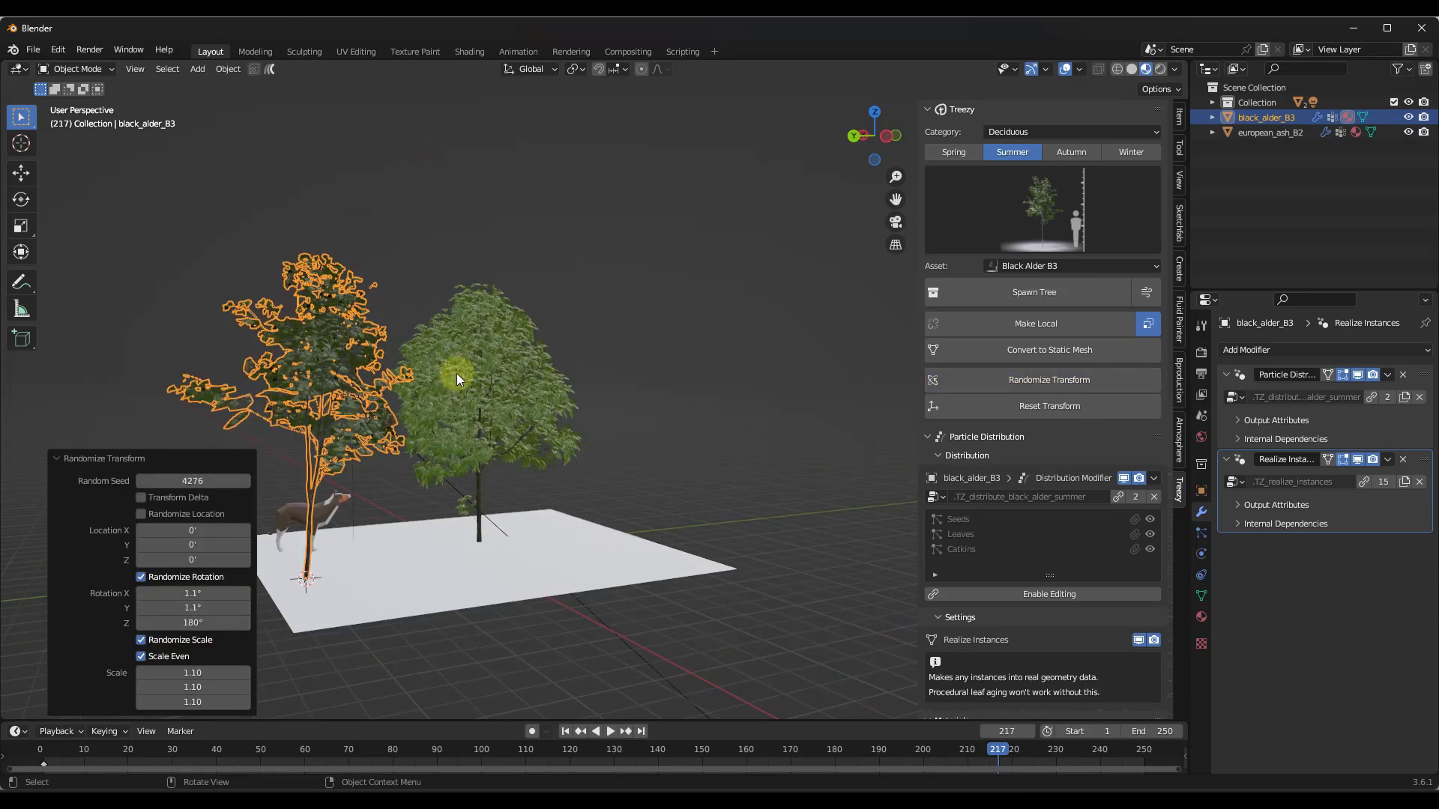
pyautogui.click(476, 371)
pyautogui.scroll(4, 495, 371)
pyautogui.moveTo(570, 393); pyautogui.dragTo(536, 389, button='middle')
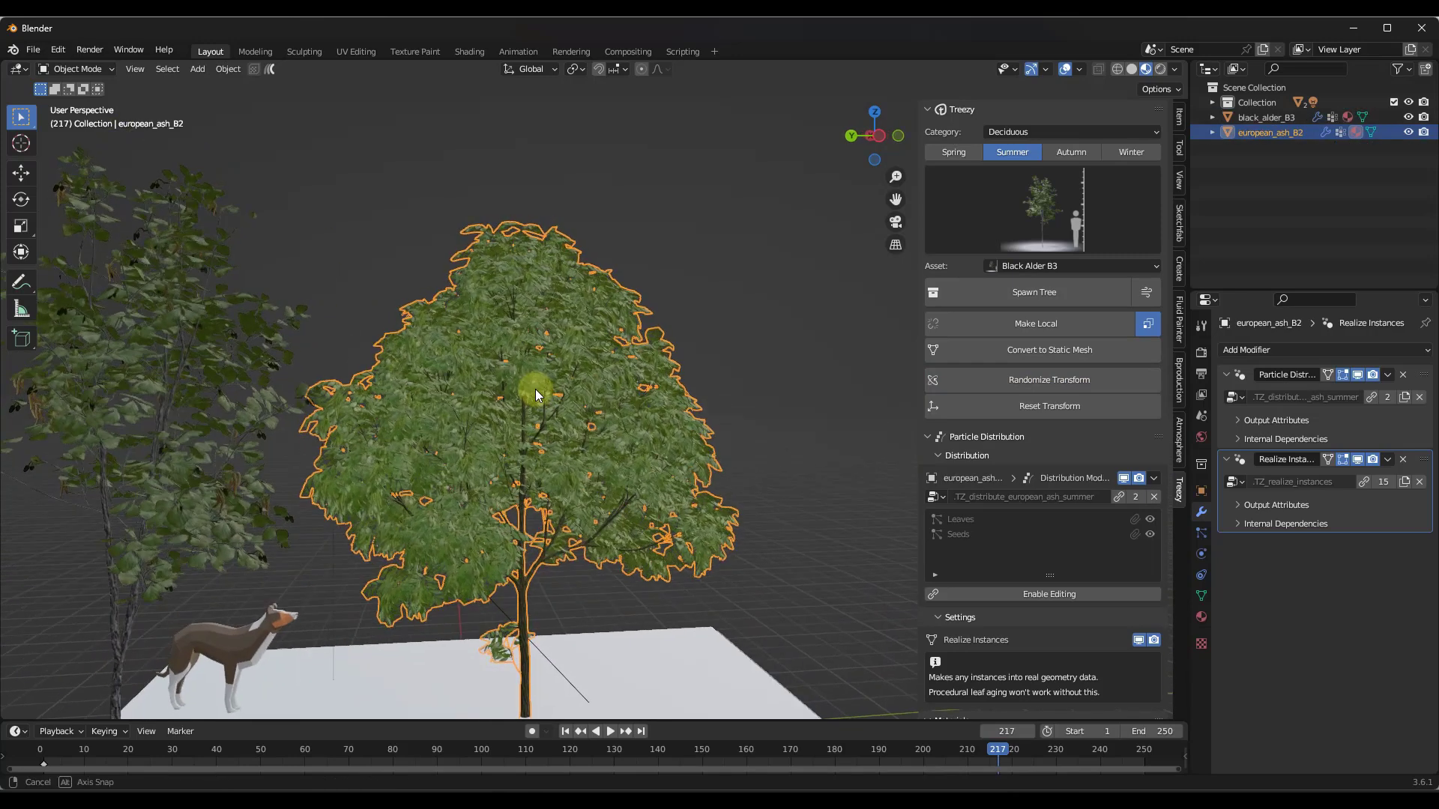
pyautogui.scroll(1, 535, 389)
pyautogui.scroll(-9, 1058, 440)
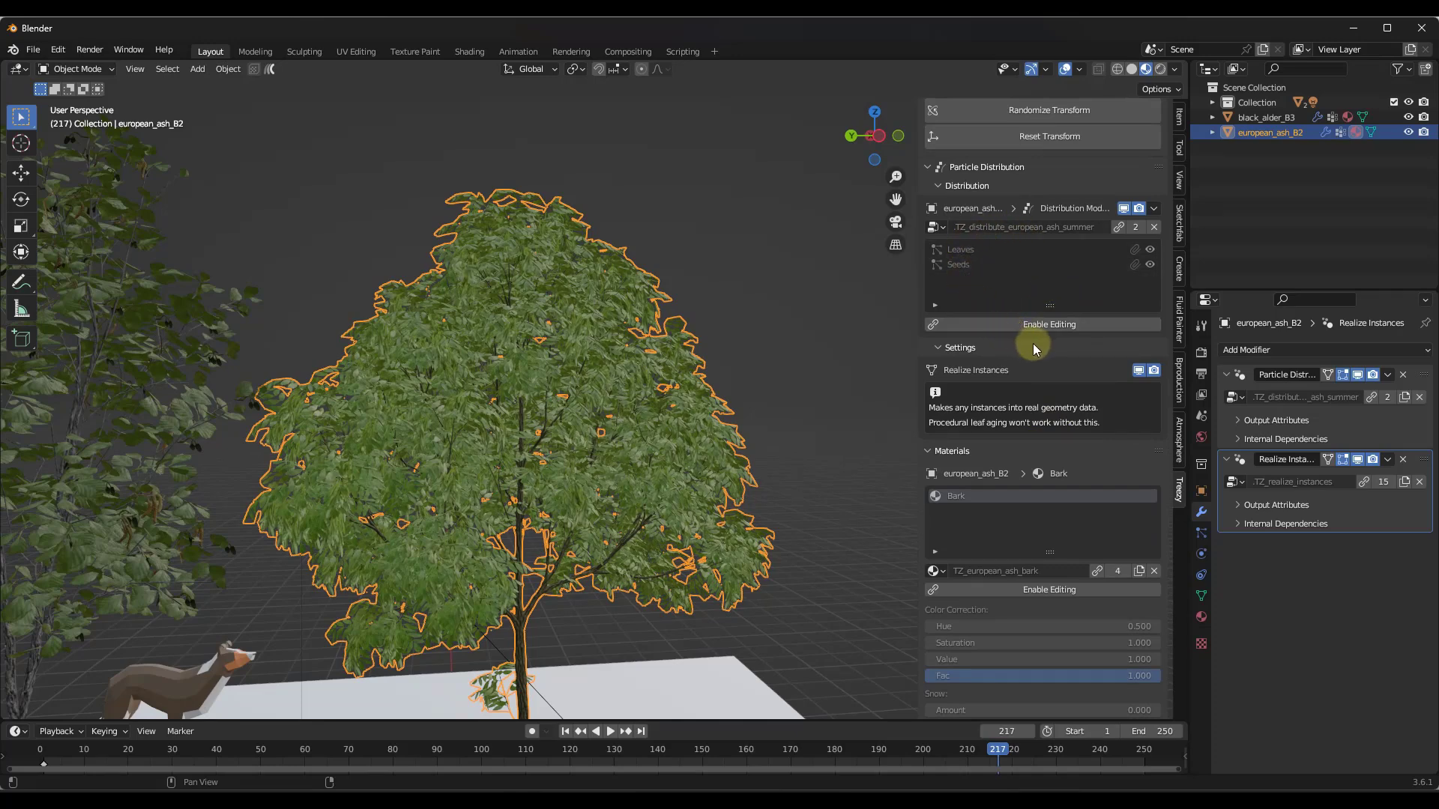
# Compare the ash's Leaves and Seeds distribution settings, and enable editing of the particle distribution with Leaves selected
pyautogui.click(960, 250)
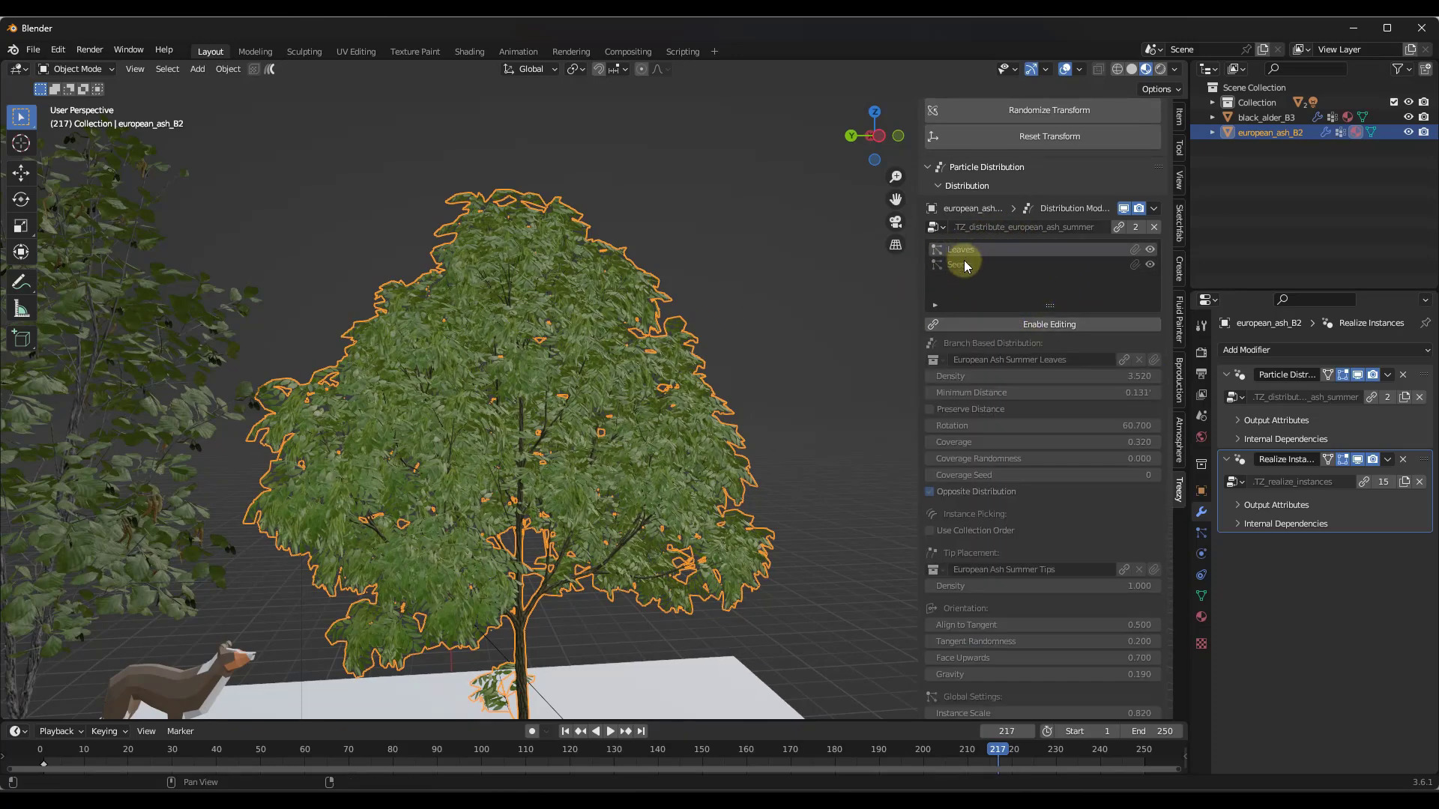
pyautogui.click(967, 264)
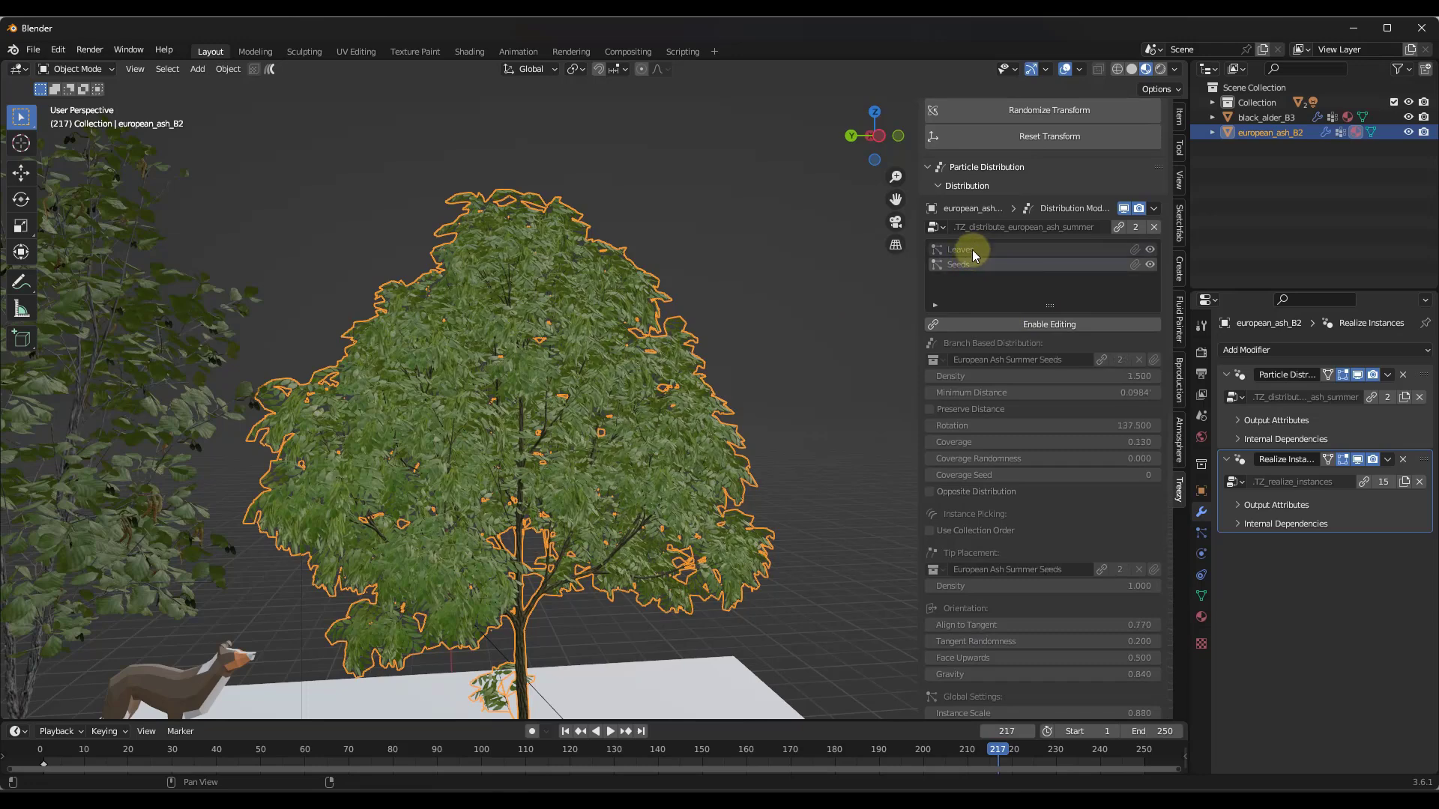
pyautogui.click(973, 250)
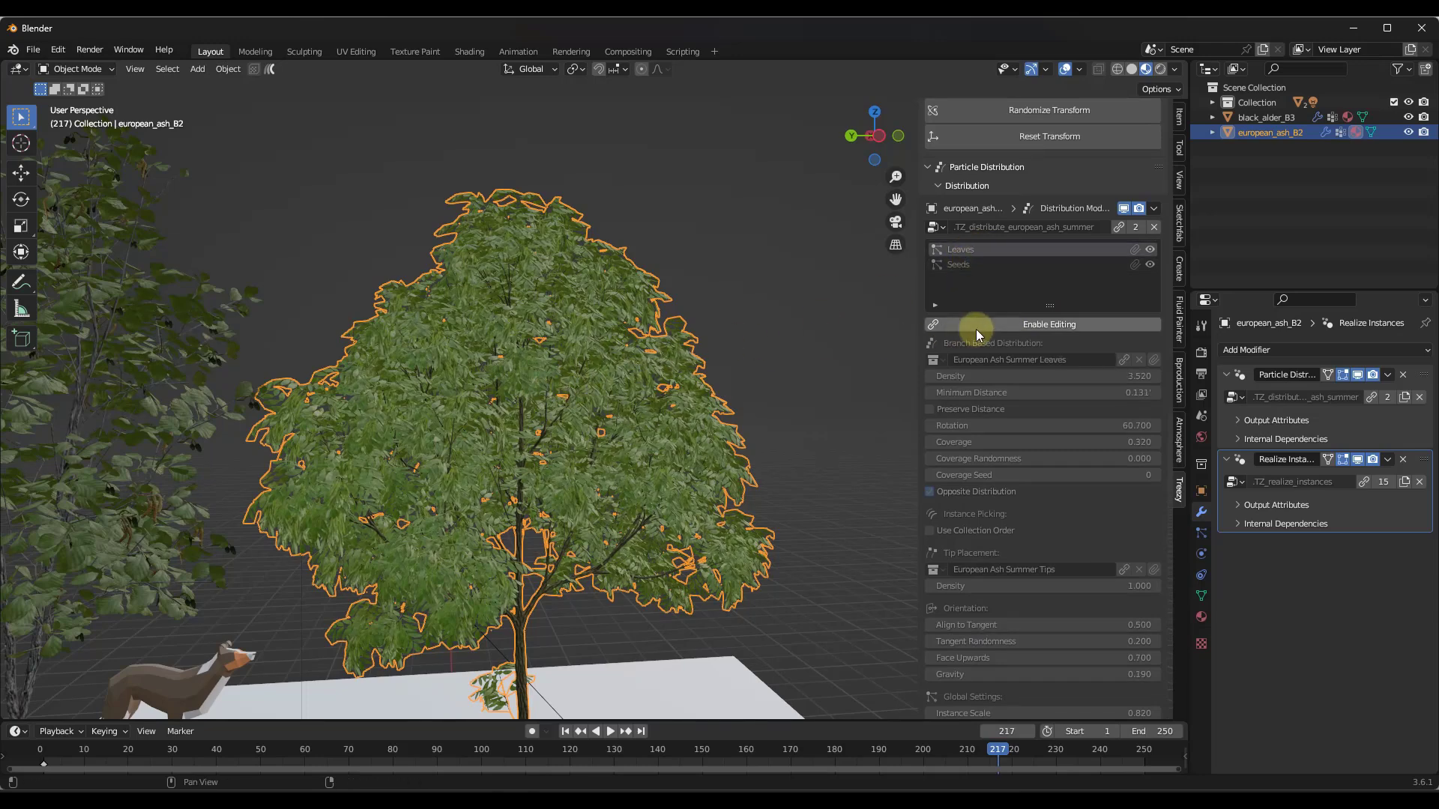
pyautogui.click(1053, 326)
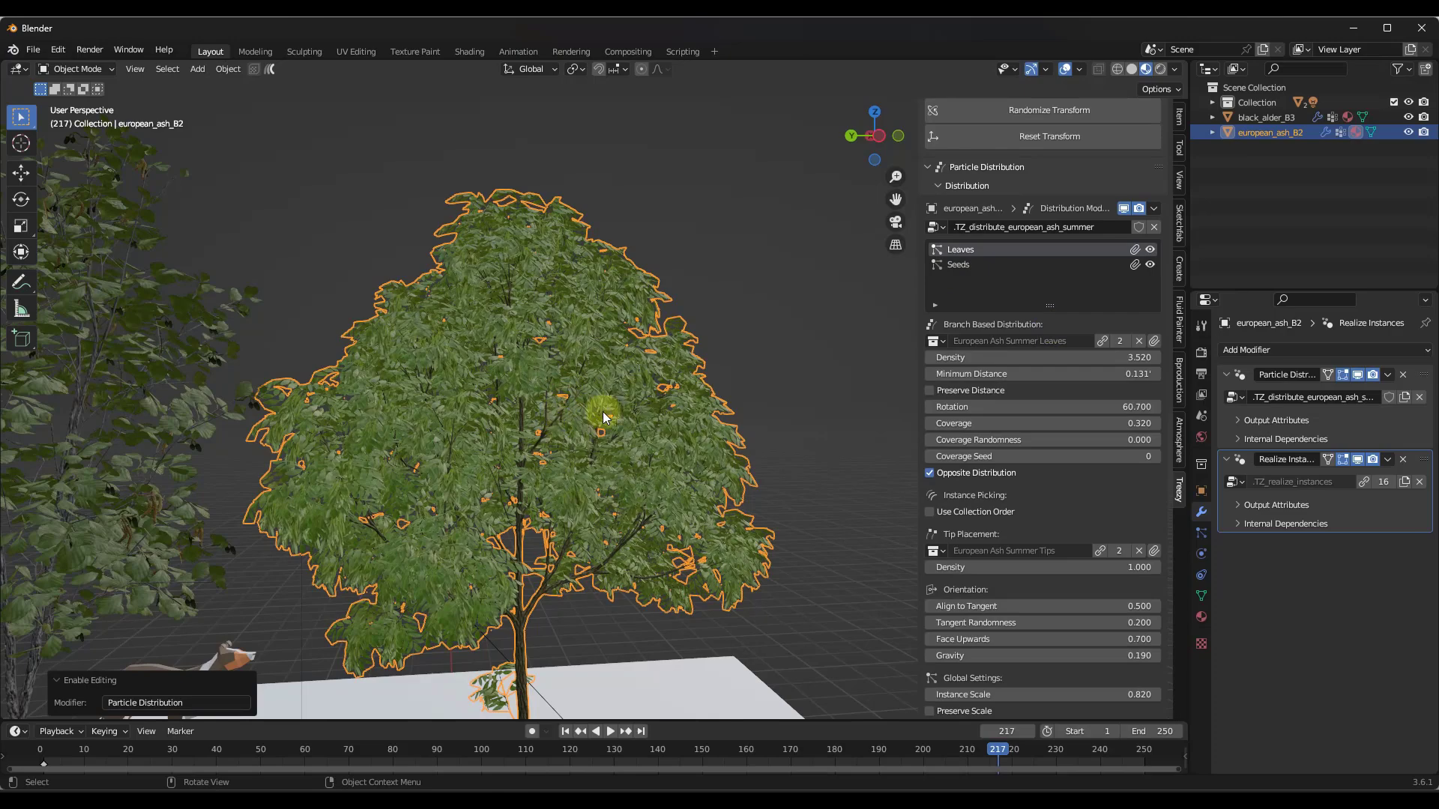
# Lower the ash leaves' branch-based Density to 0.000 and inspect the thinned foliage
pyautogui.scroll(1, 515, 518)
pyautogui.moveTo(1088, 357); pyautogui.dragTo(694, 363)
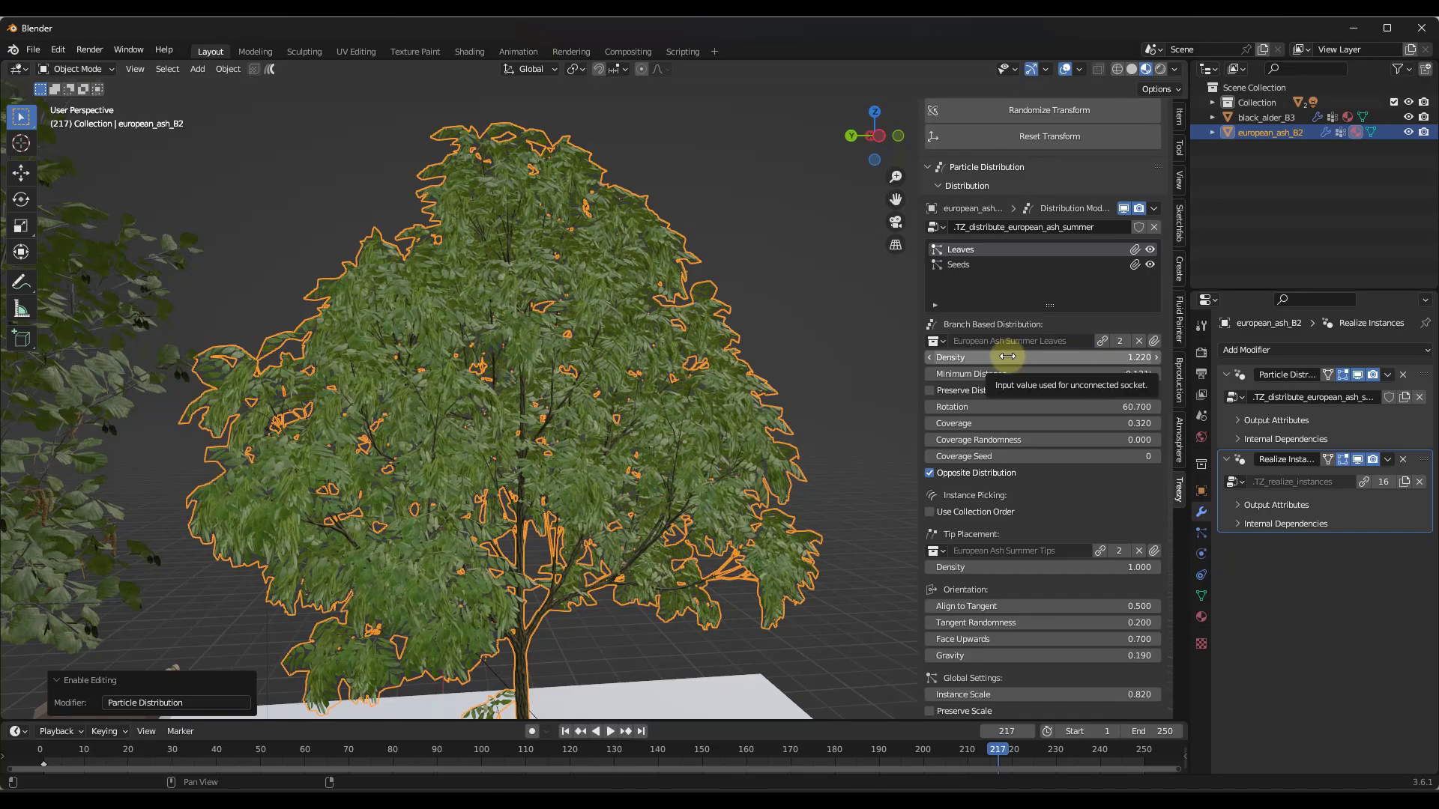
pyautogui.press('BackSpace')
pyautogui.scroll(5, 496, 349)
pyautogui.scroll(-5, 524, 348)
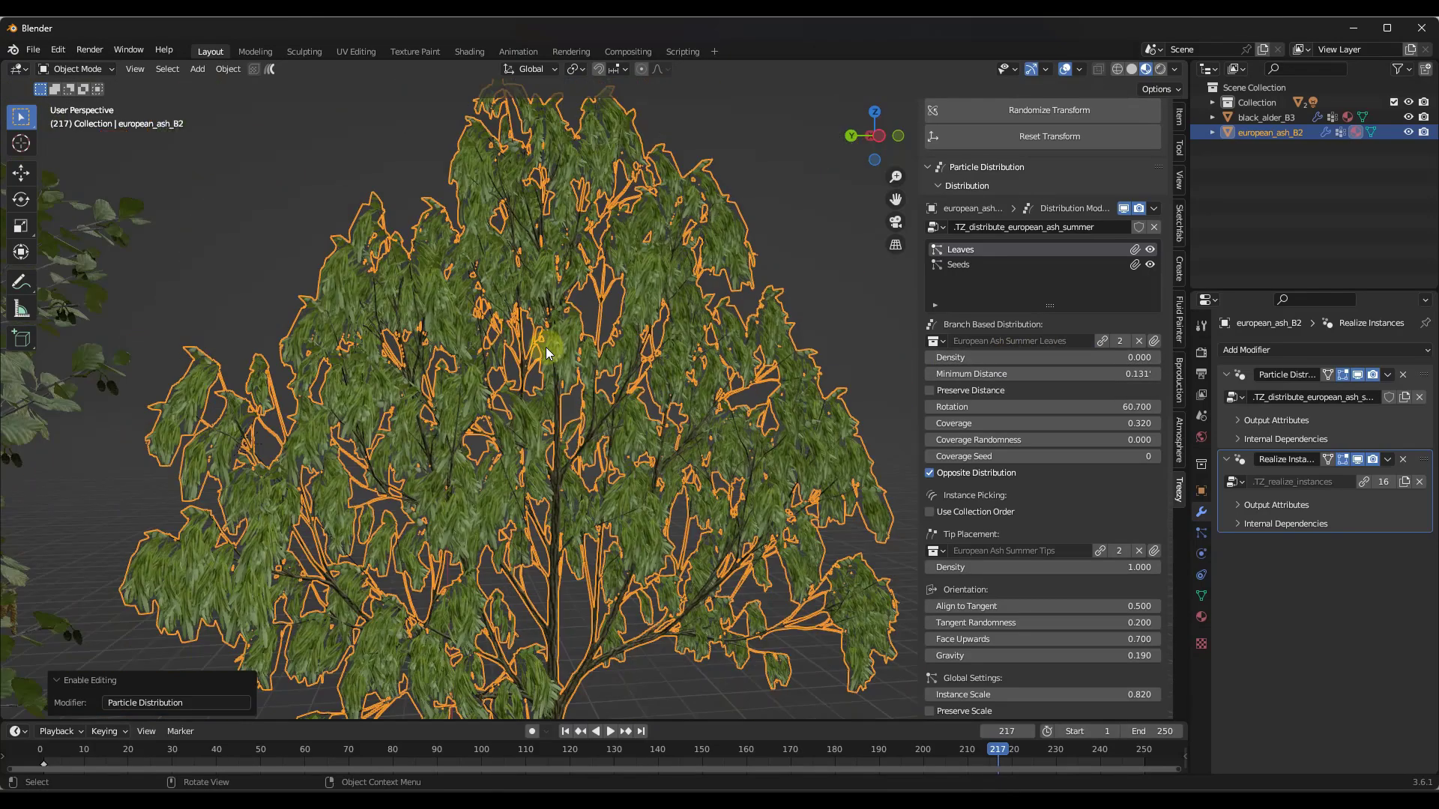
pyautogui.scroll(-3, 608, 314)
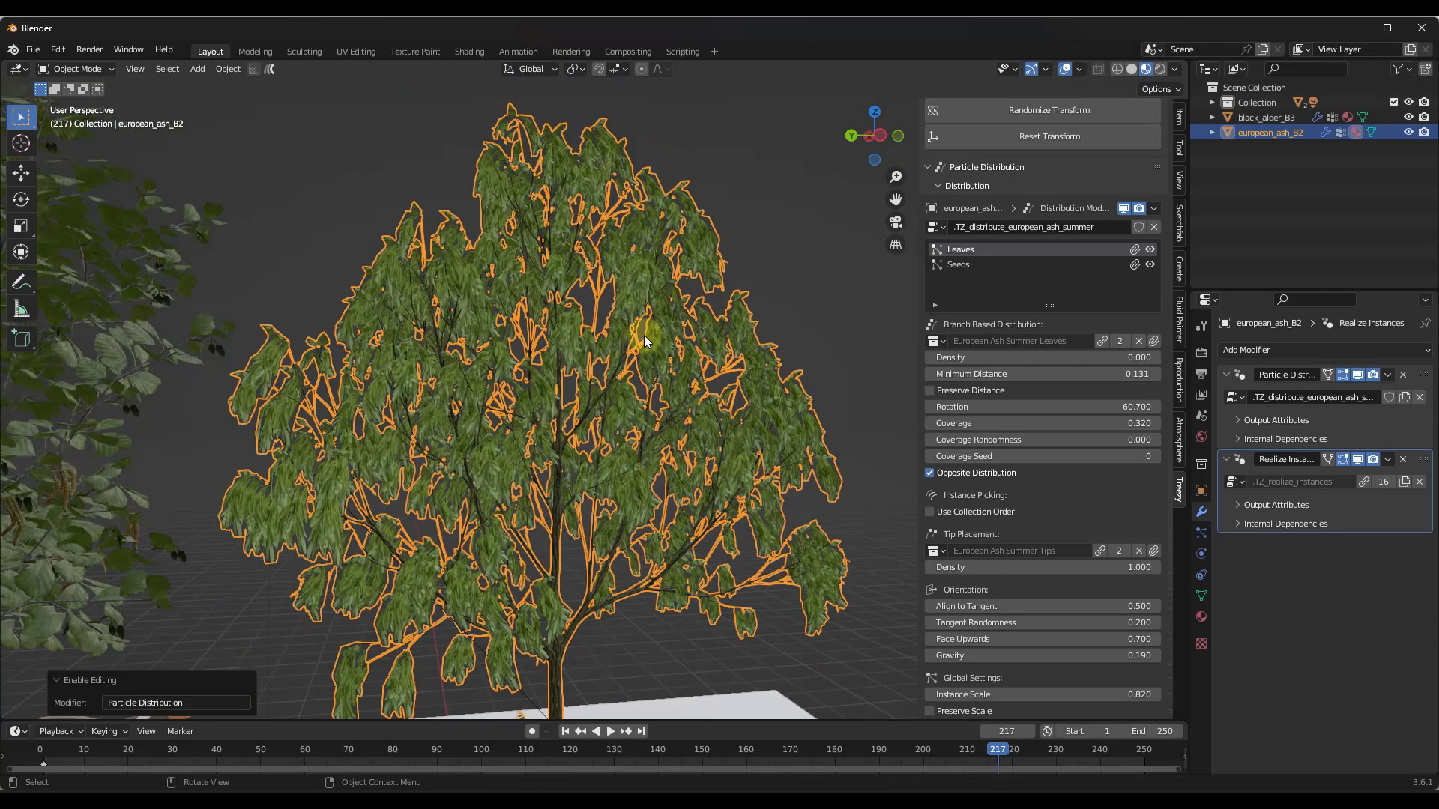
# Set the ash leaves' branch-based Density to 2.000 and the Minimum Distance to 0.231'
pyautogui.scroll(-1, 650, 335)
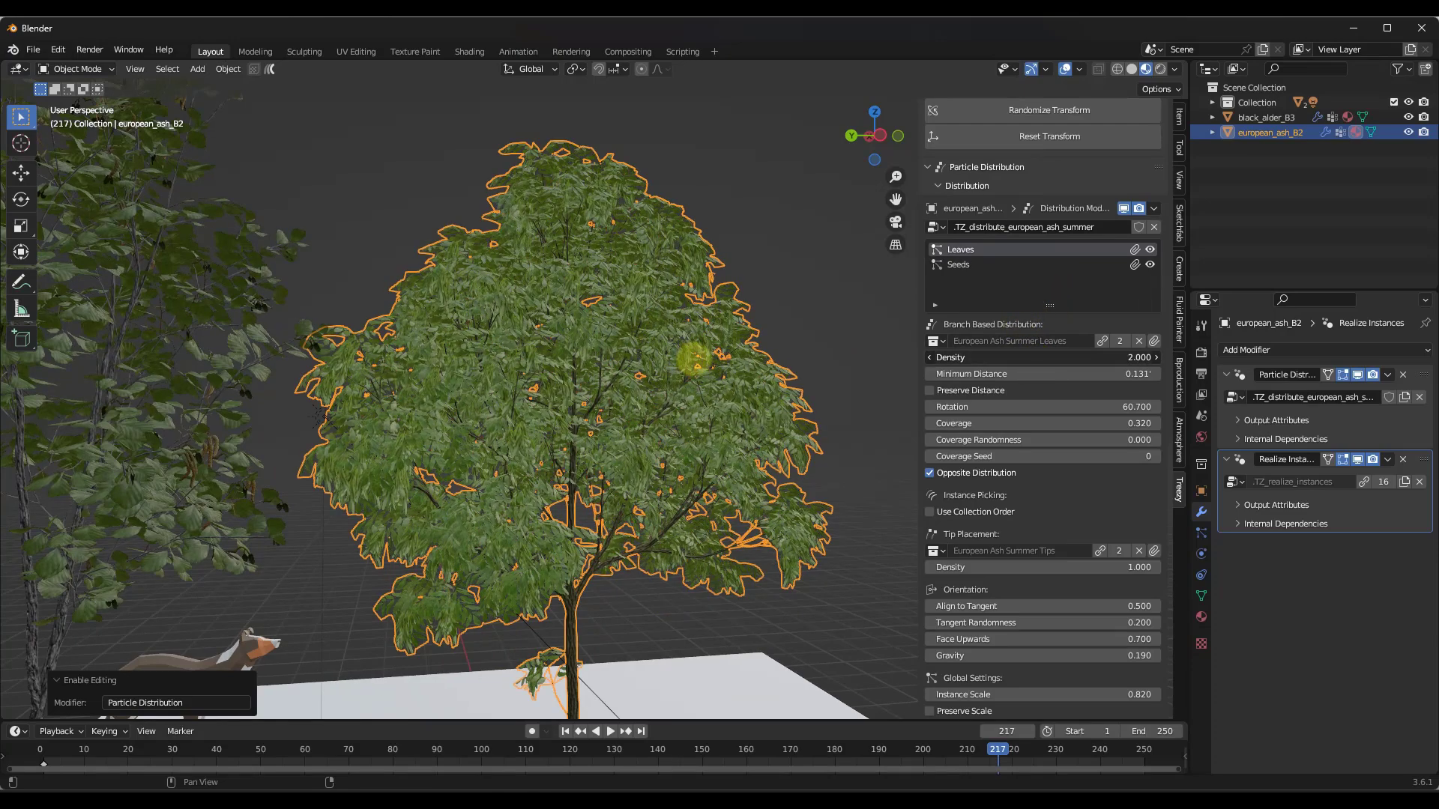
pyautogui.scroll(4, 583, 372)
pyautogui.scroll(1, 583, 372)
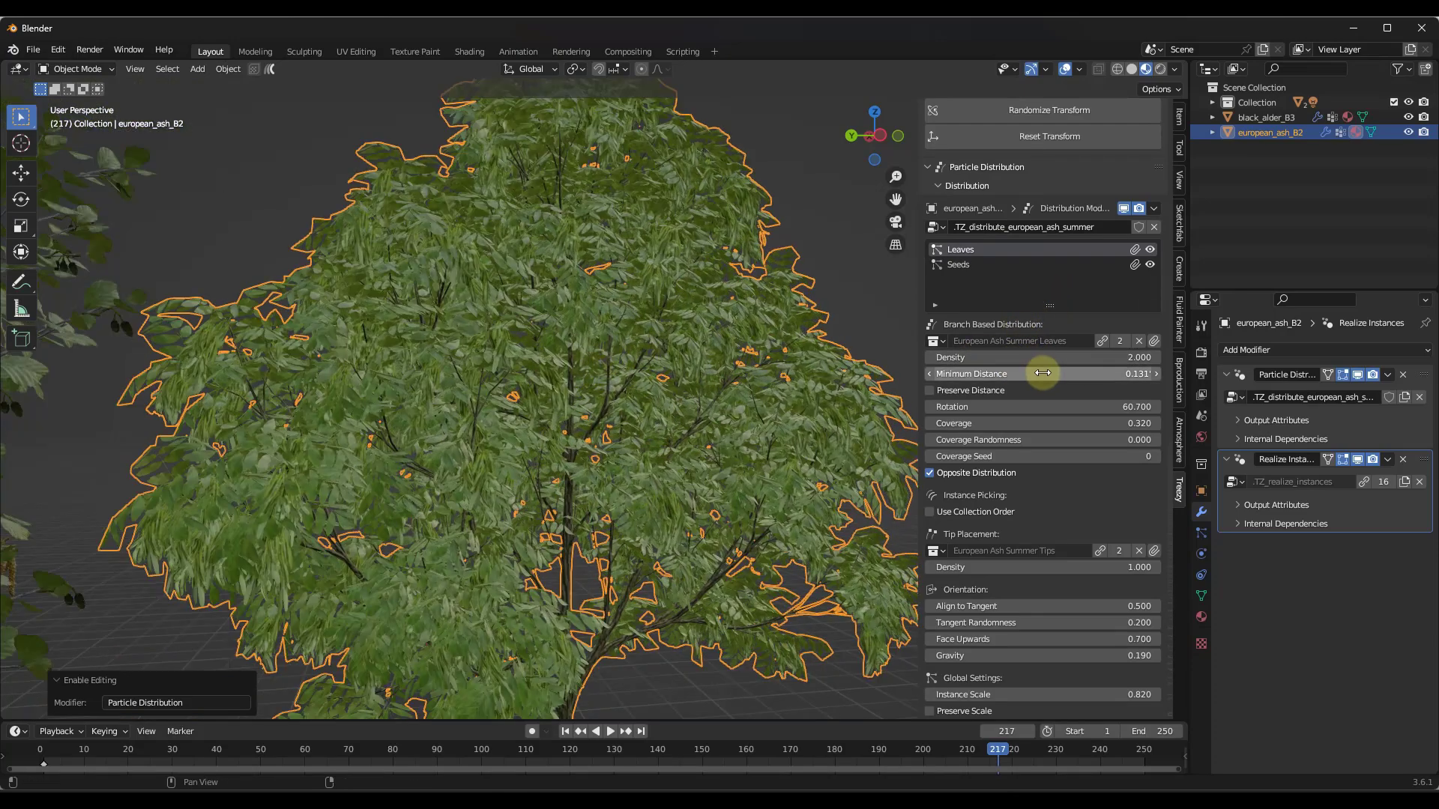
pyautogui.moveTo(1041, 373)
pyautogui.mouseDown()
pyautogui.moveTo(1124, 373)
pyautogui.moveTo(1055, 373)
pyautogui.mouseUp()
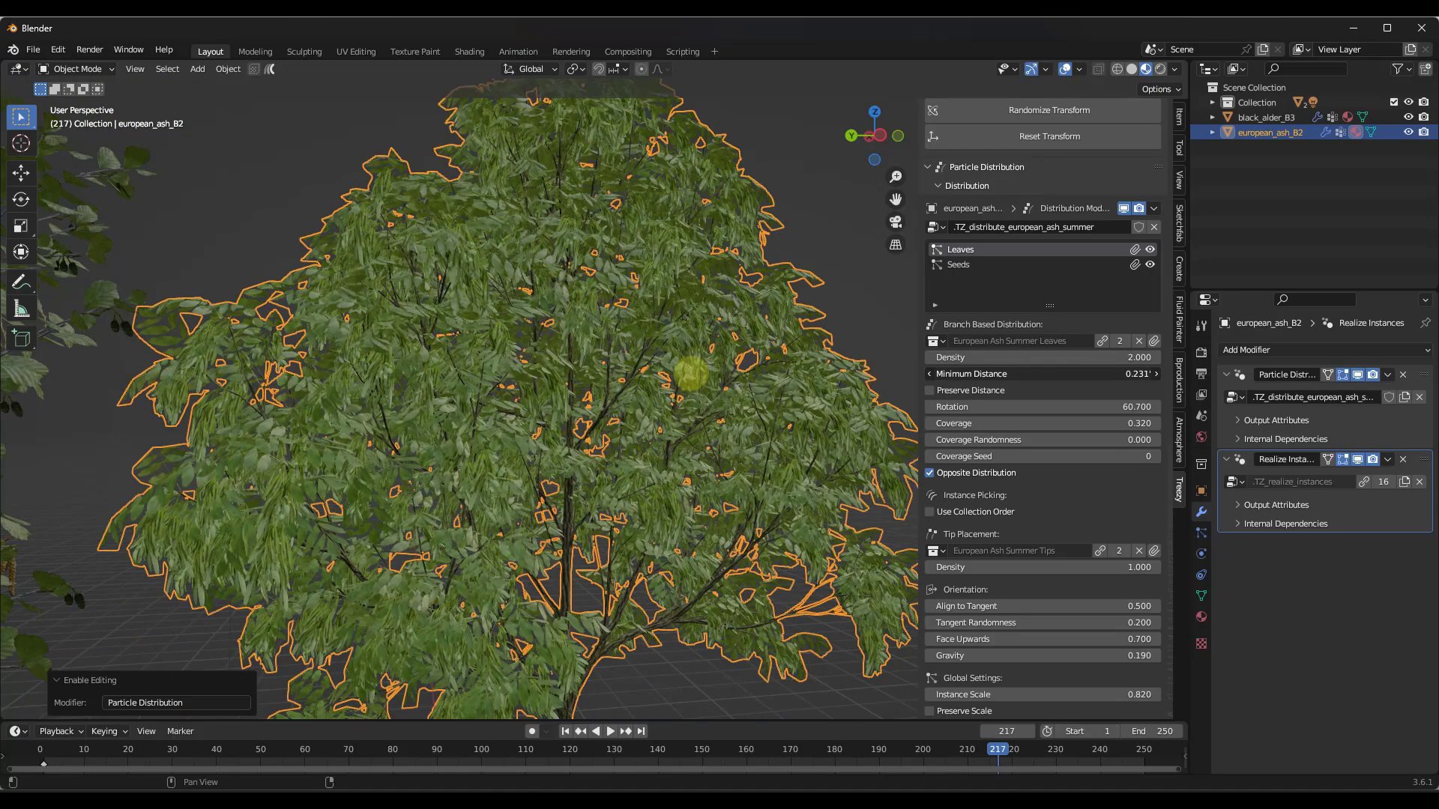
# Set the ash leaves' branch-based Minimum Distance to 0.331', Rotation to 64.600, Coverage to 1.000 and Coverage Seed to 49
pyautogui.moveTo(691, 374); pyautogui.dragTo(685, 374)
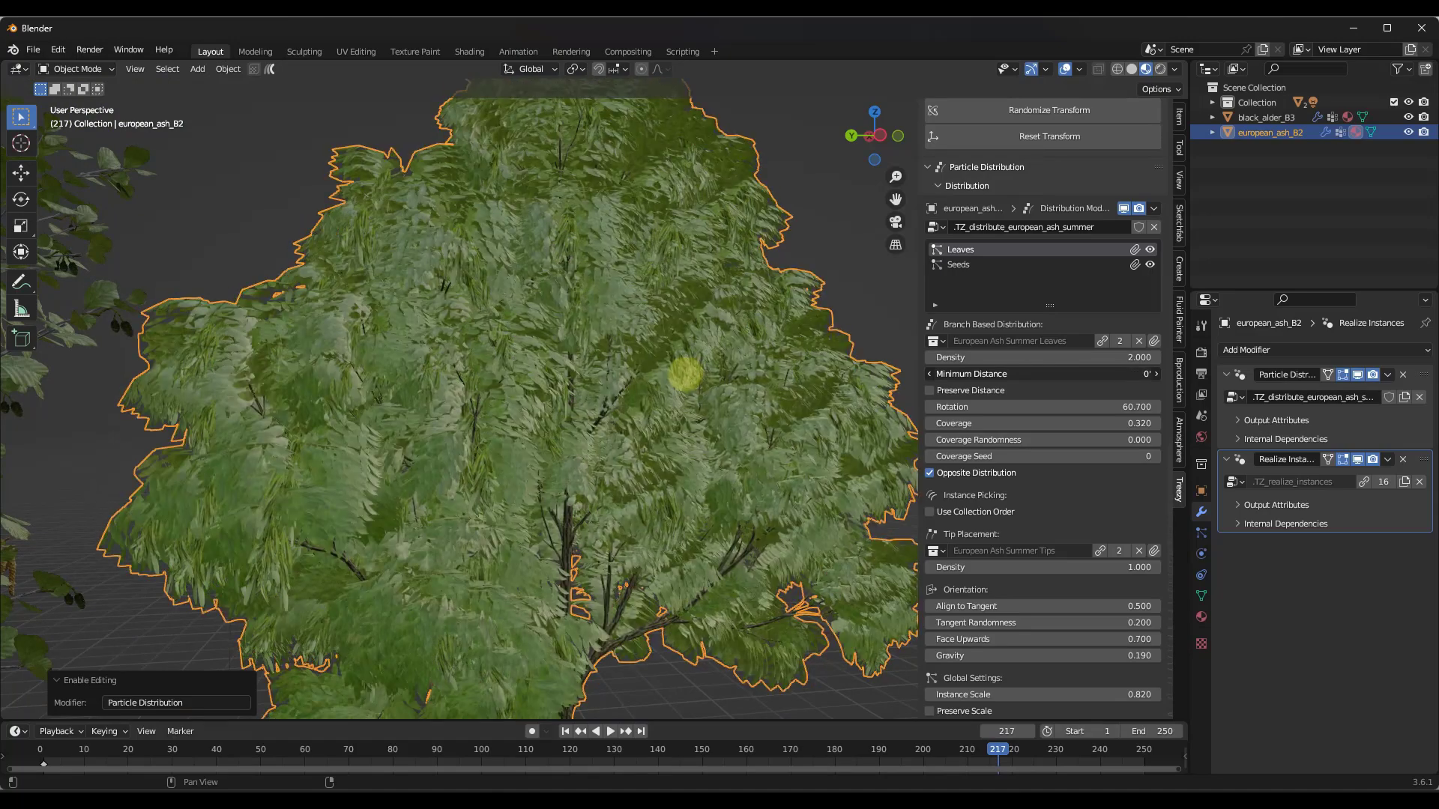
pyautogui.hotkey('ctrl', 'shift', 'z')
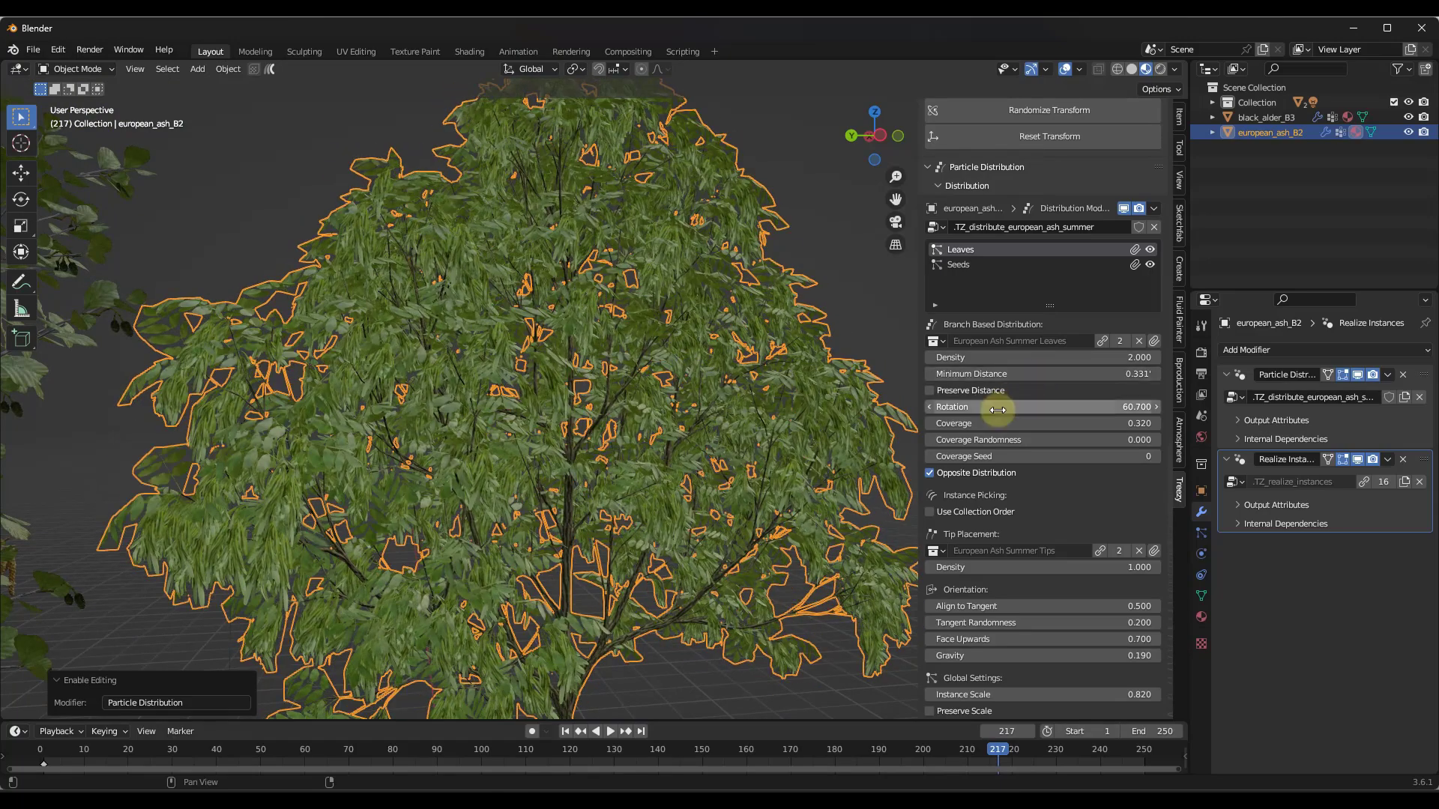
pyautogui.moveTo(1025, 406); pyautogui.dragTo(705, 423)
pyautogui.moveTo(1014, 426); pyautogui.dragTo(677, 449)
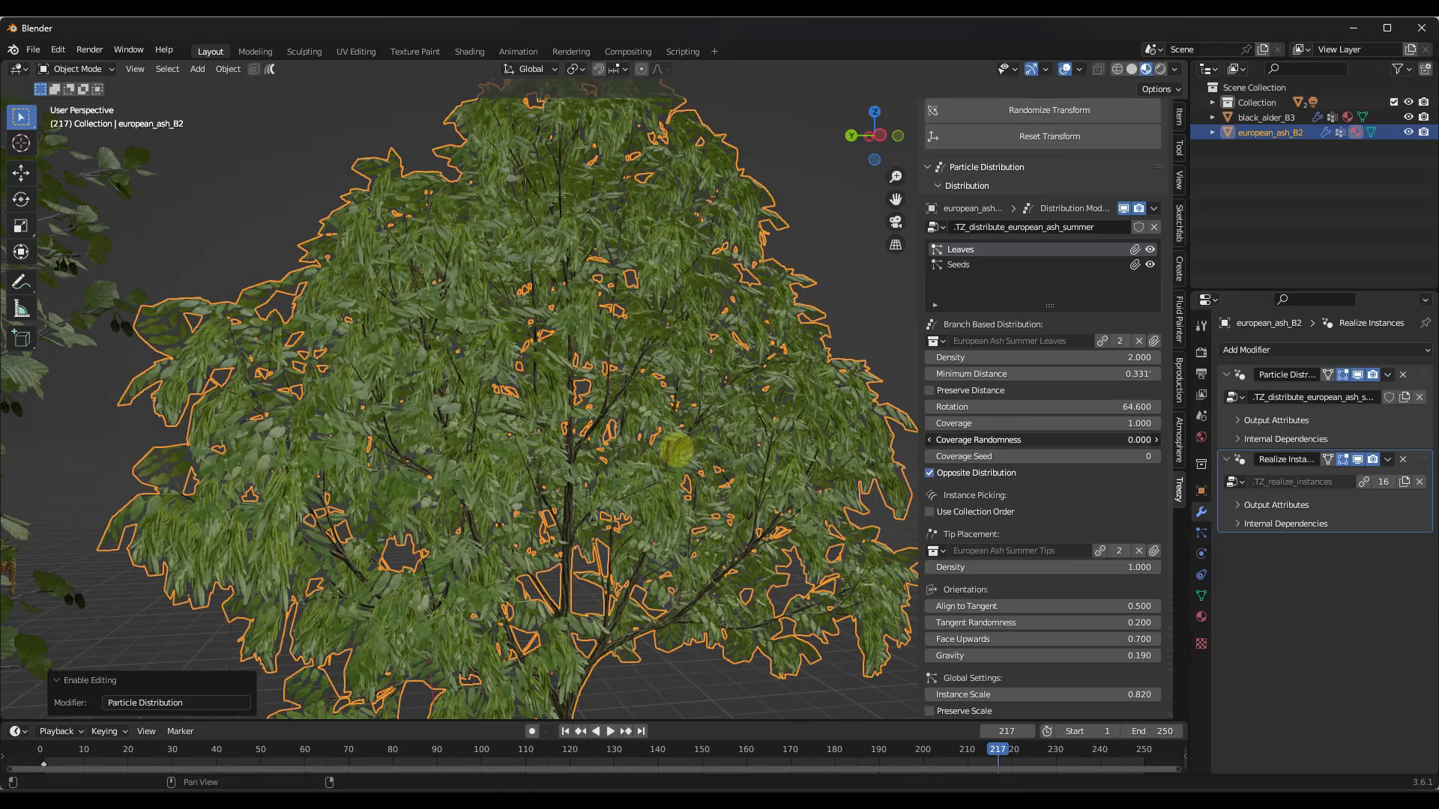
pyautogui.moveTo(996, 456); pyautogui.dragTo(680, 459)
pyautogui.scroll(-3, 524, 259)
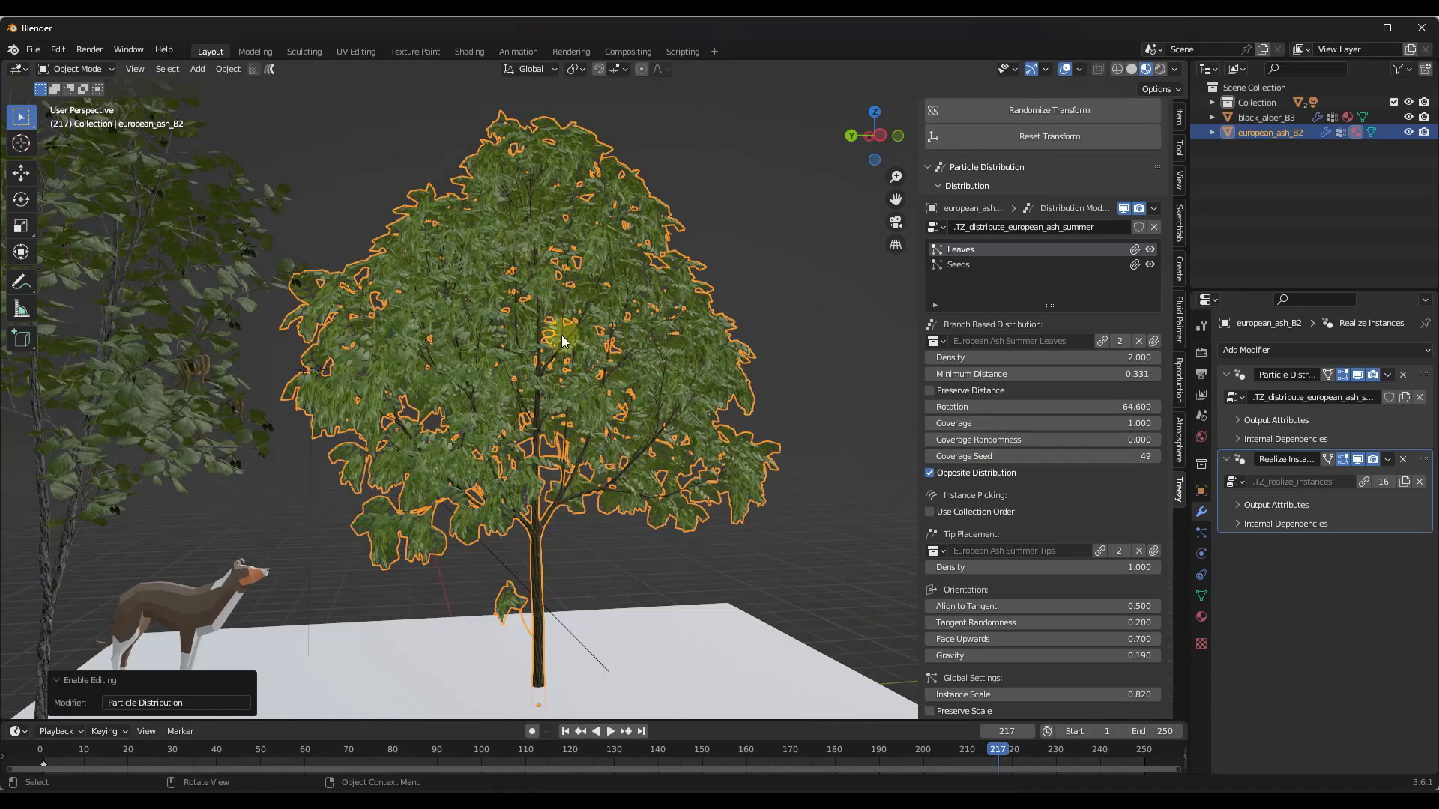
pyautogui.scroll(5, 535, 433)
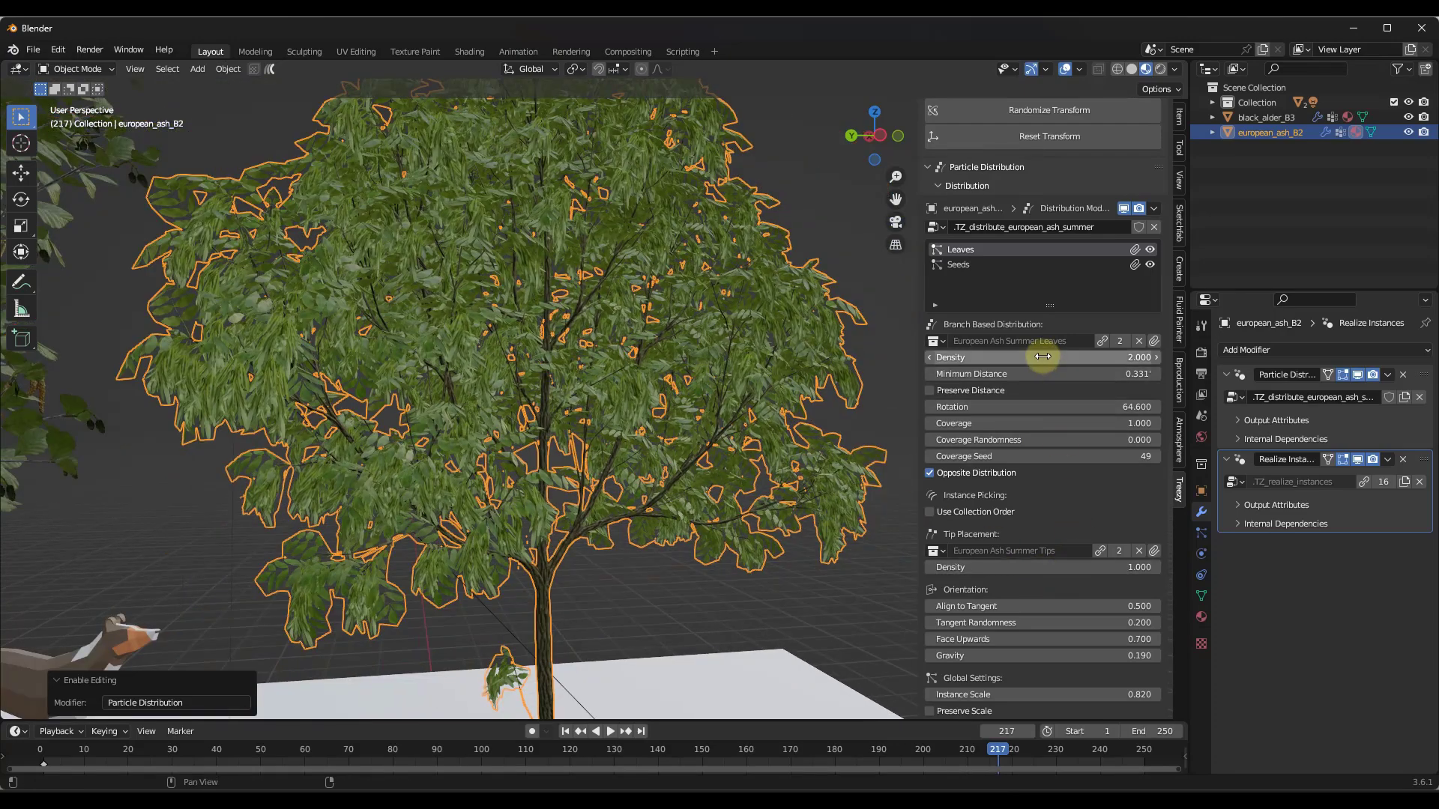
# Set the leaves' branch-based Density to 6.800, tip Density to 0.900, Align to Tangent to 0.200 and Tangent Randomness to 1.000
pyautogui.moveTo(1037, 357); pyautogui.dragTo(639, 359)
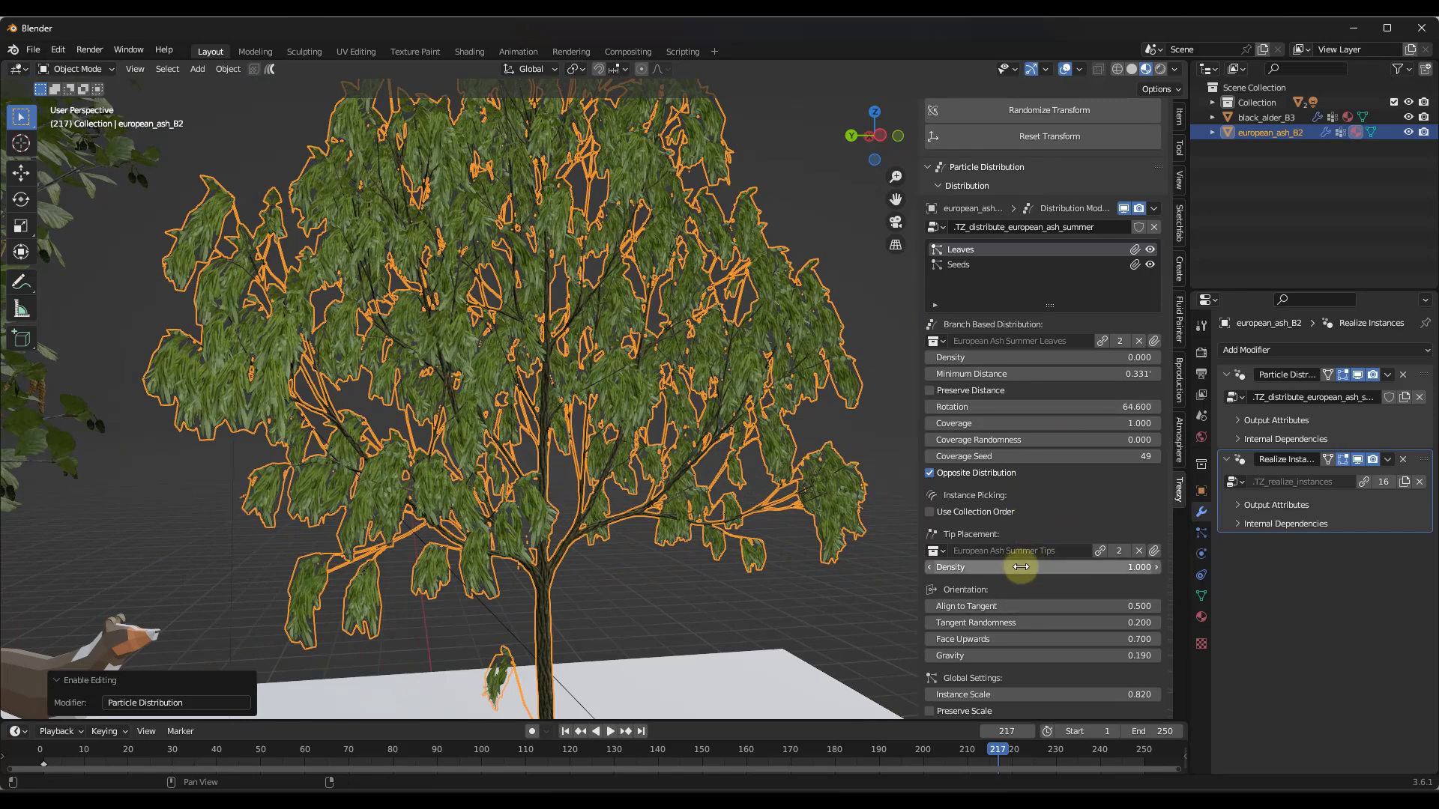
pyautogui.moveTo(1069, 572); pyautogui.dragTo(677, 422)
pyautogui.moveTo(1013, 622)
pyautogui.mouseDown()
pyautogui.moveTo(1025, 622)
pyautogui.moveTo(1018, 604)
pyautogui.mouseUp()
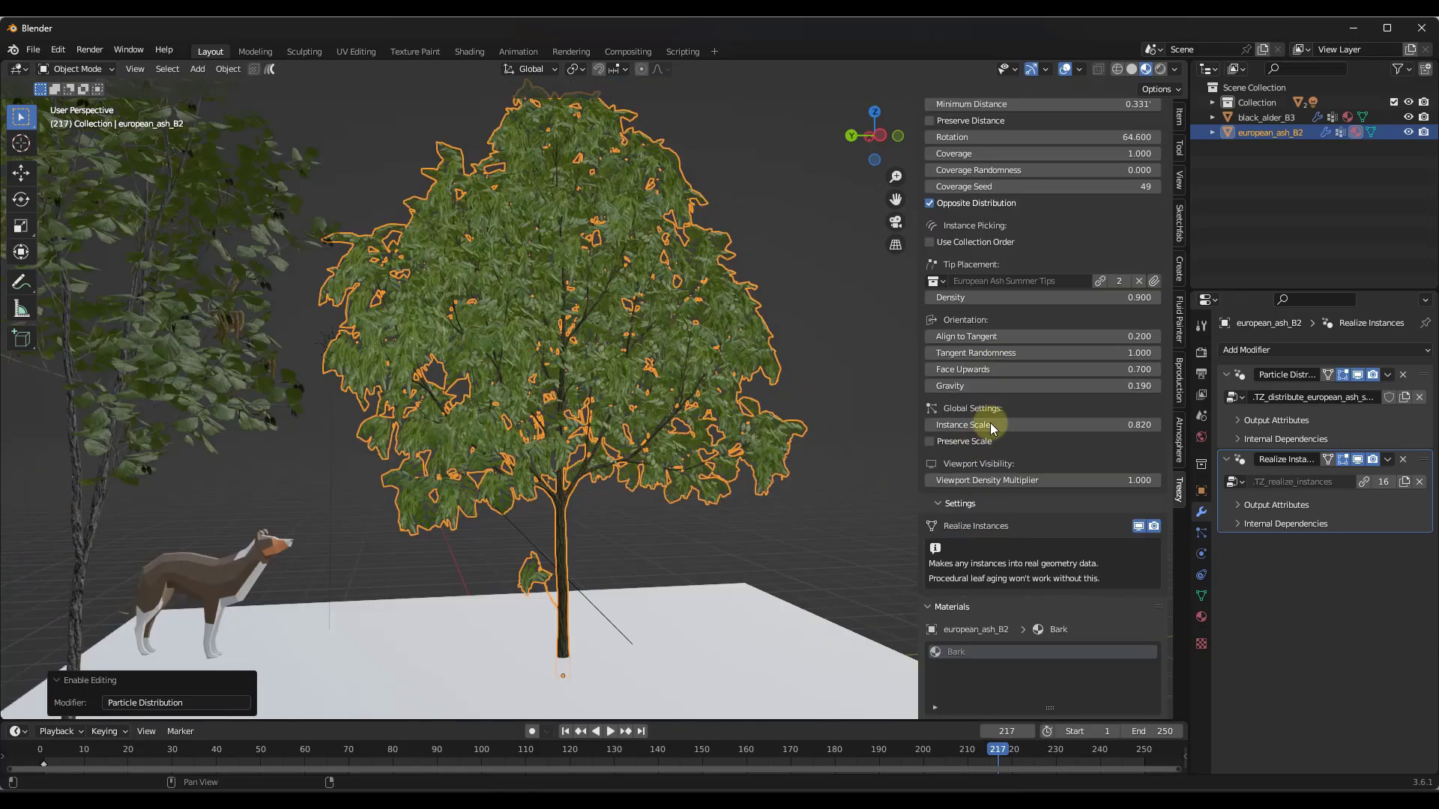
# Reduce the leaves' Instance Scale to 0.720 and inspect the foliage
pyautogui.scroll(4, 583, 353)
pyautogui.scroll(-2, 622, 328)
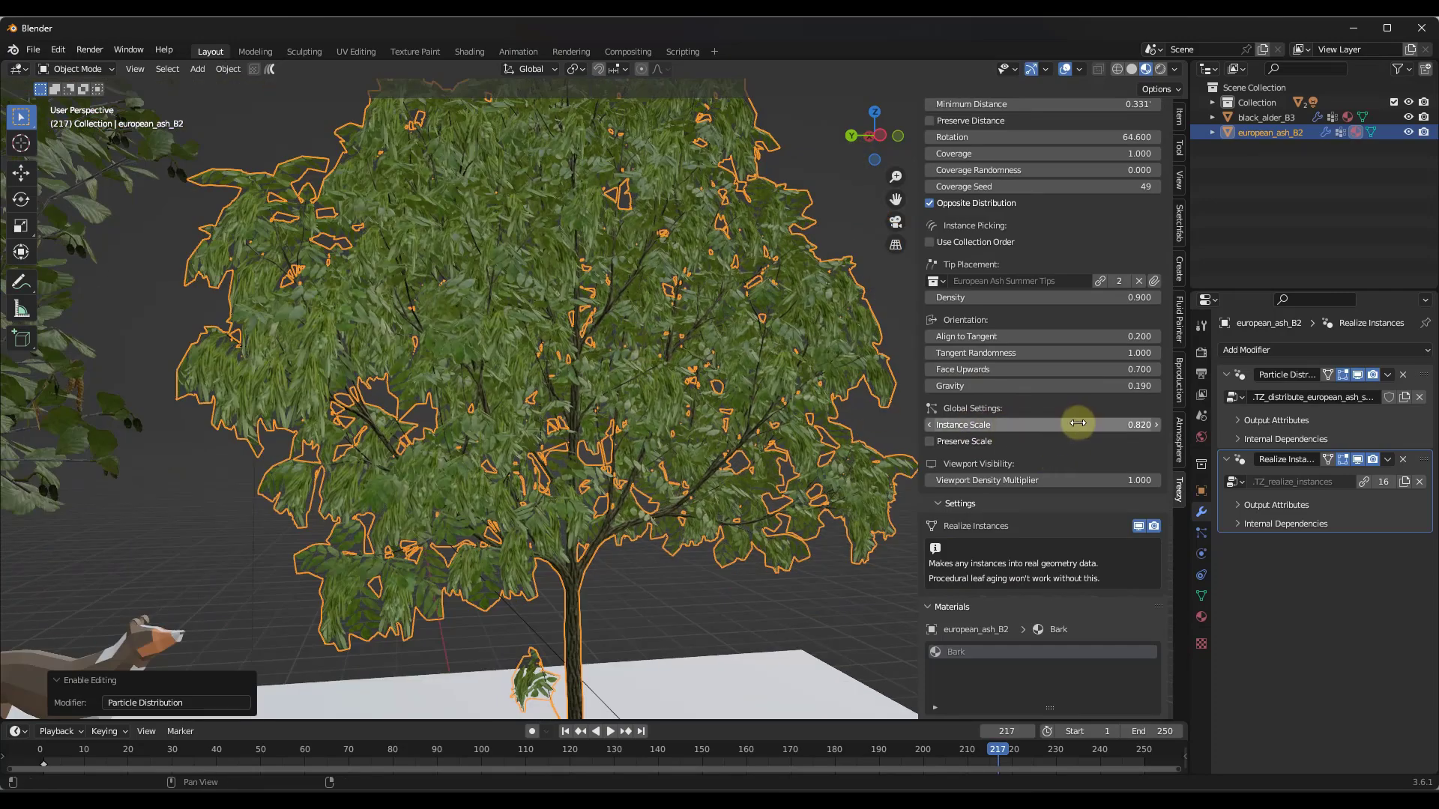
pyautogui.moveTo(1077, 423); pyautogui.dragTo(713, 423)
pyautogui.moveTo(592, 330); pyautogui.dragTo(626, 286, button='middle')
pyautogui.scroll(6, 1056, 432)
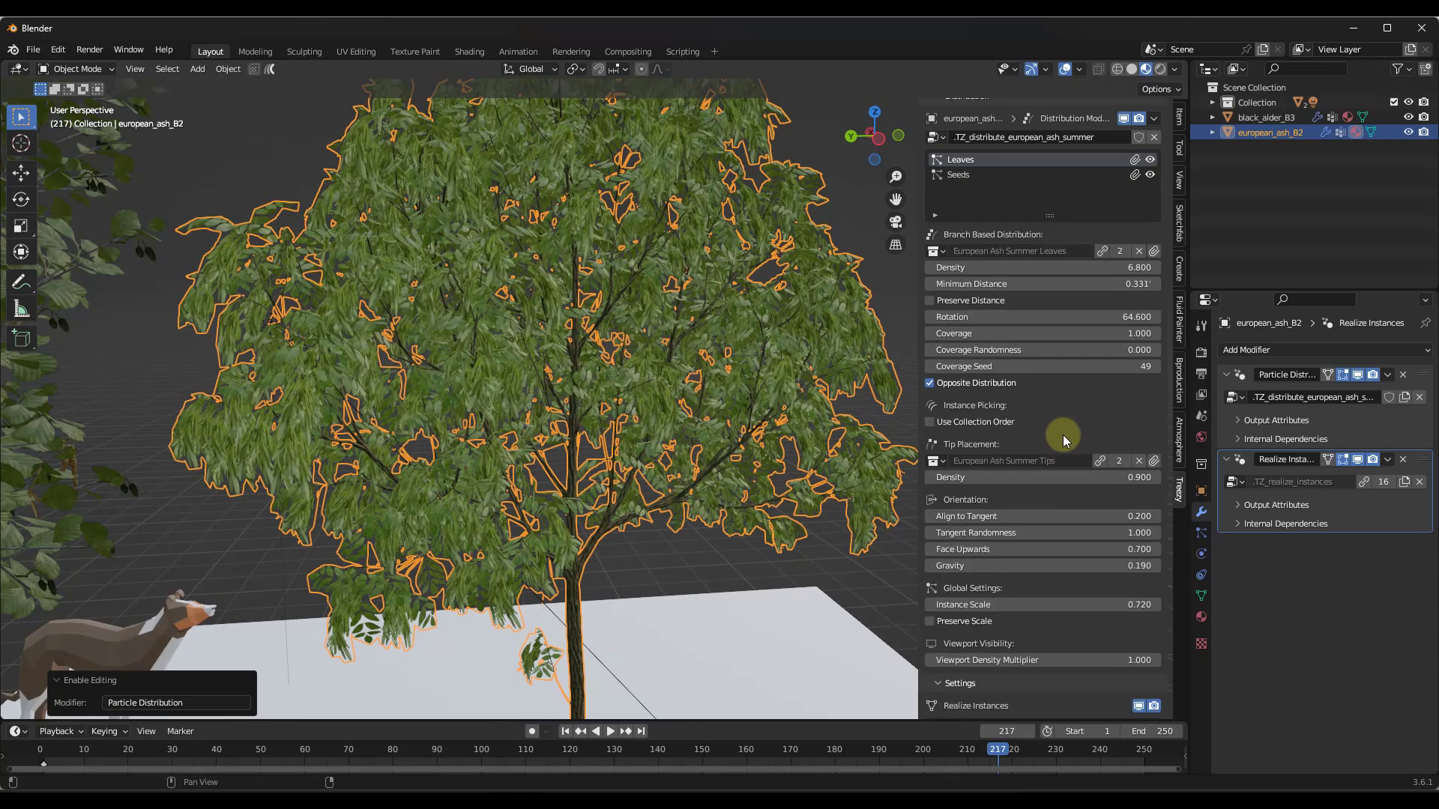
# Set the Seeds' branch-based Density to 0.900 and thin the foliage by lowering the Leaves' branch-based Density
pyautogui.click(964, 175)
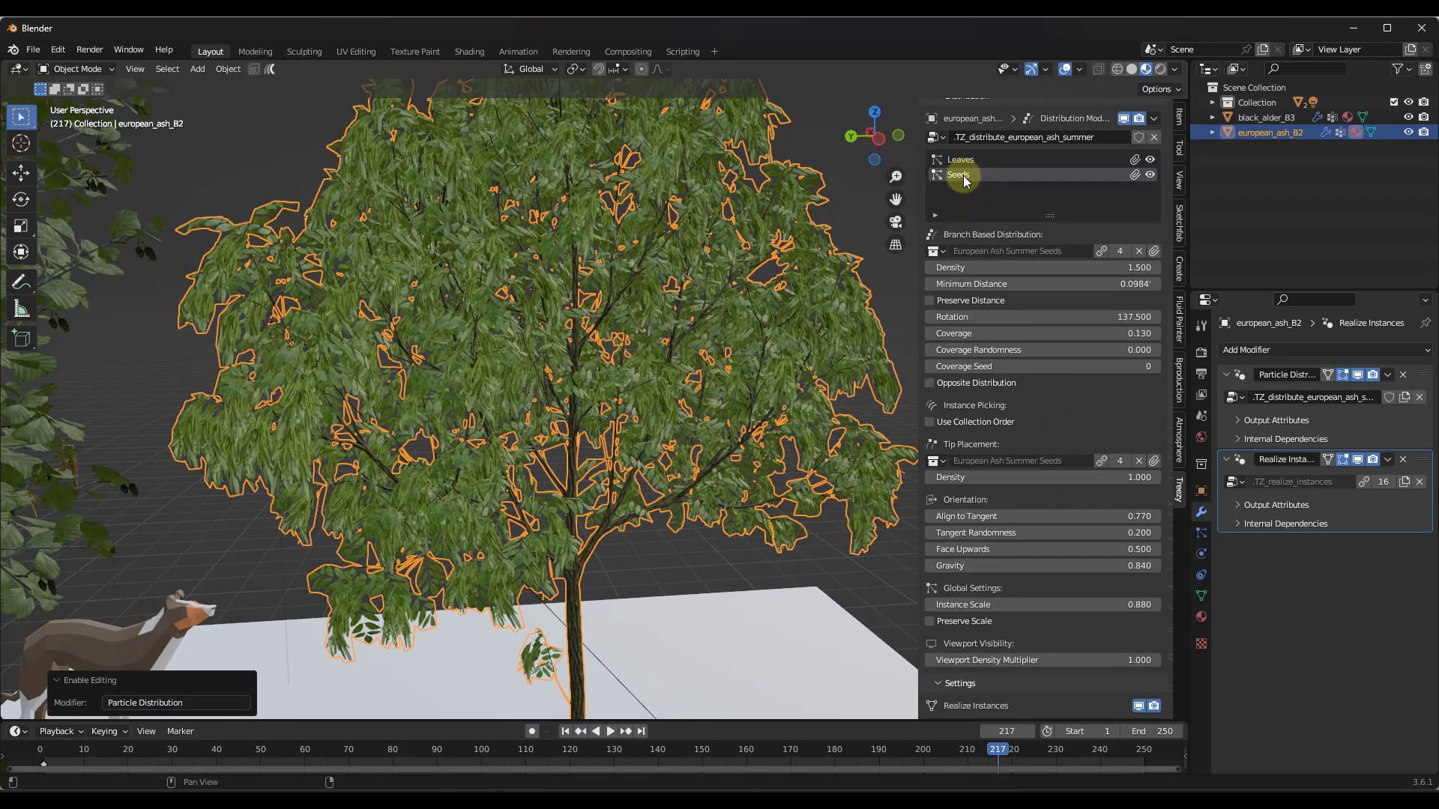
pyautogui.moveTo(975, 258); pyautogui.dragTo(607, 458)
pyautogui.click(961, 159)
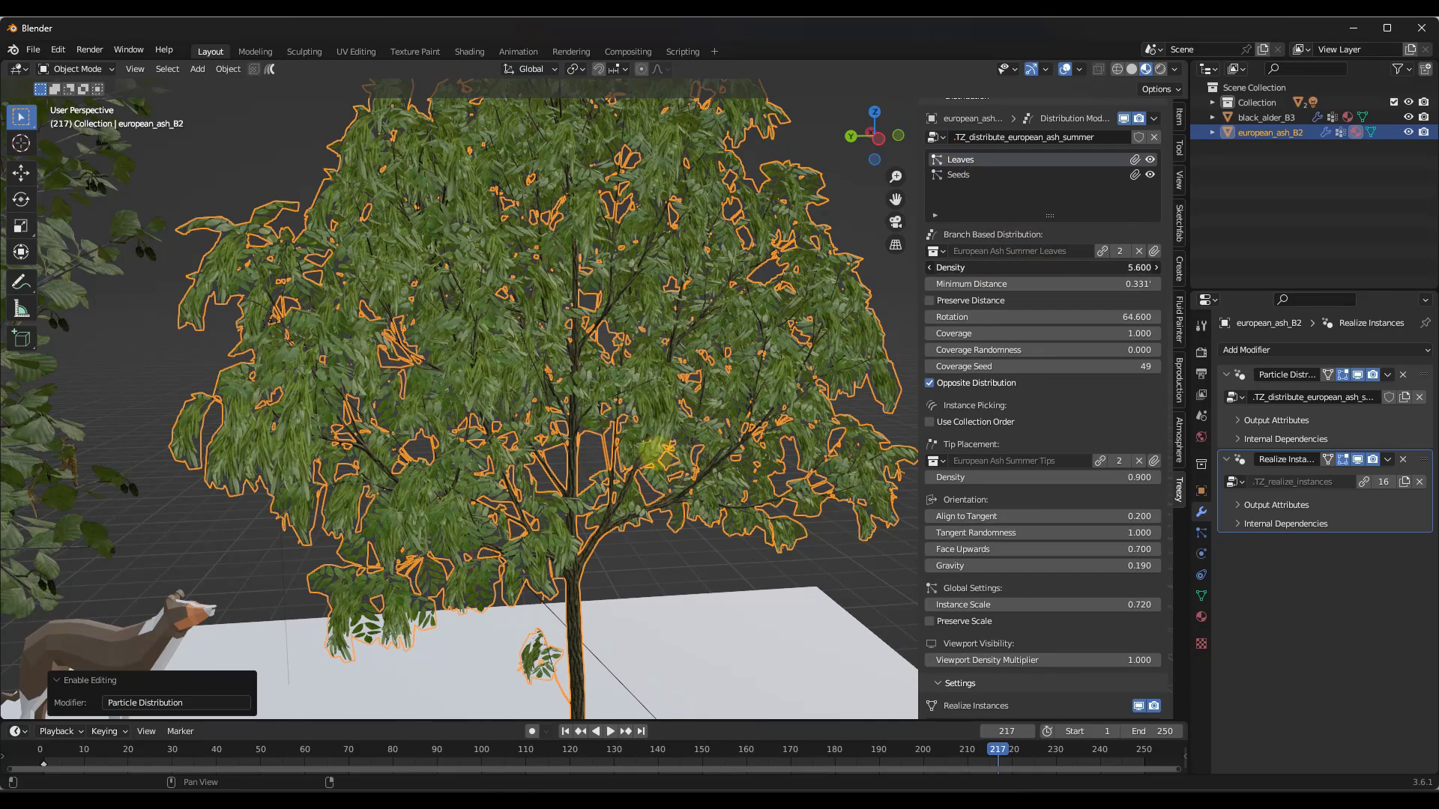
# Set the Seeds' branch-based Density to 0.500, Minimum Distance to 0.298' and Rotation to 164.400
pyautogui.click(957, 175)
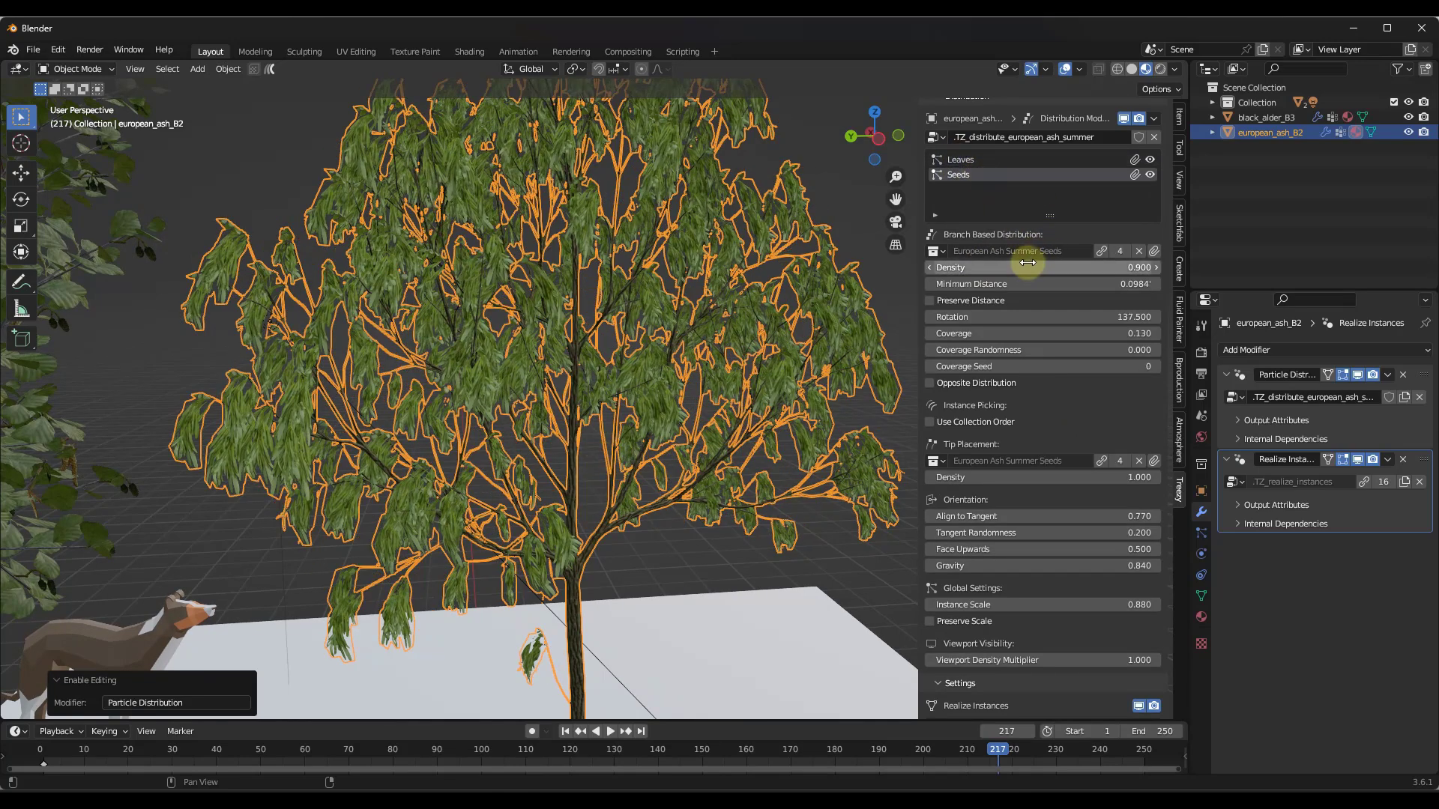
pyautogui.moveTo(678, 455); pyautogui.dragTo(654, 463)
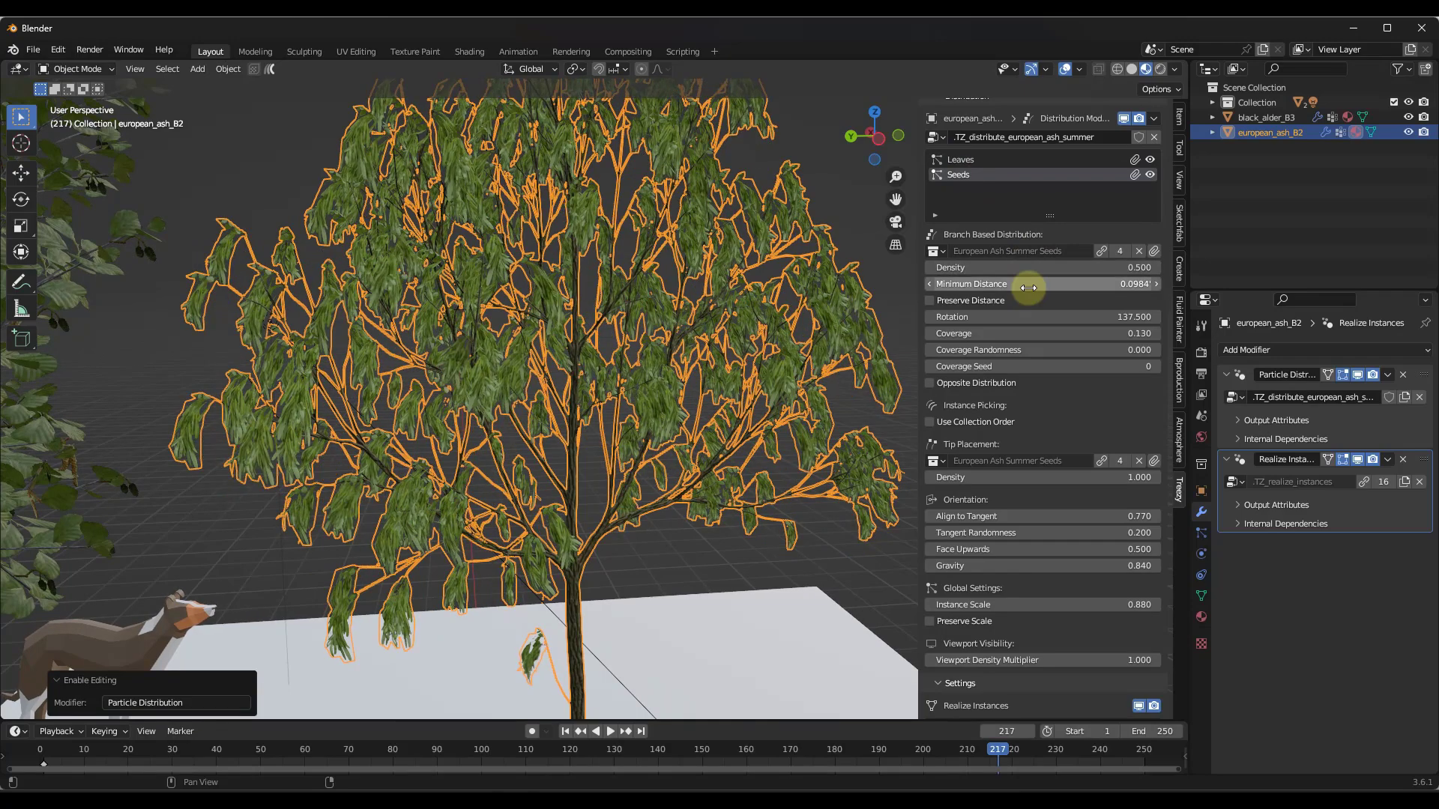
pyautogui.moveTo(1027, 284); pyautogui.dragTo(660, 473)
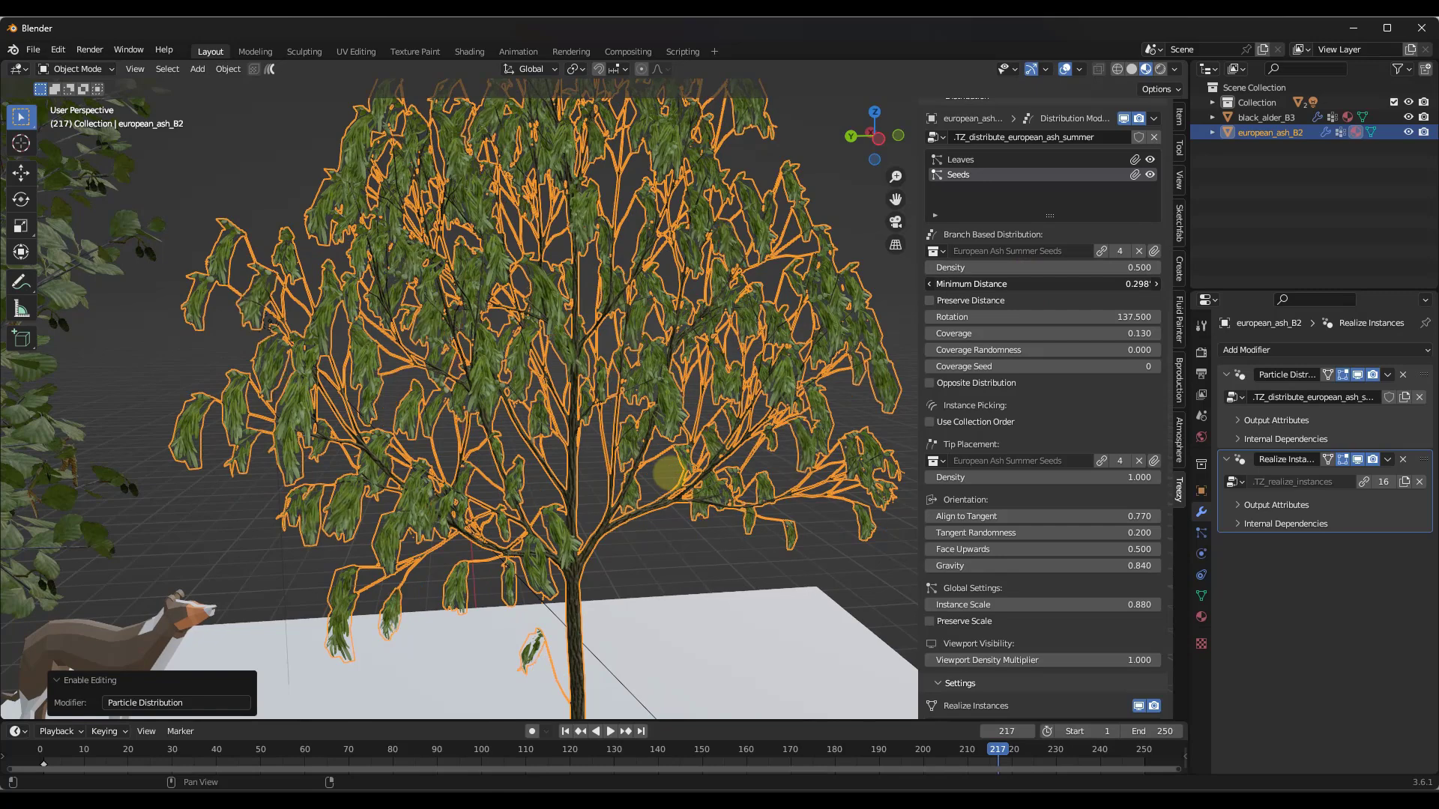
pyautogui.moveTo(1006, 317); pyautogui.dragTo(574, 503)
# Raise the Leaves' branch-based Density to 7.700 and inspect the whole ash tree
pyautogui.click(959, 158)
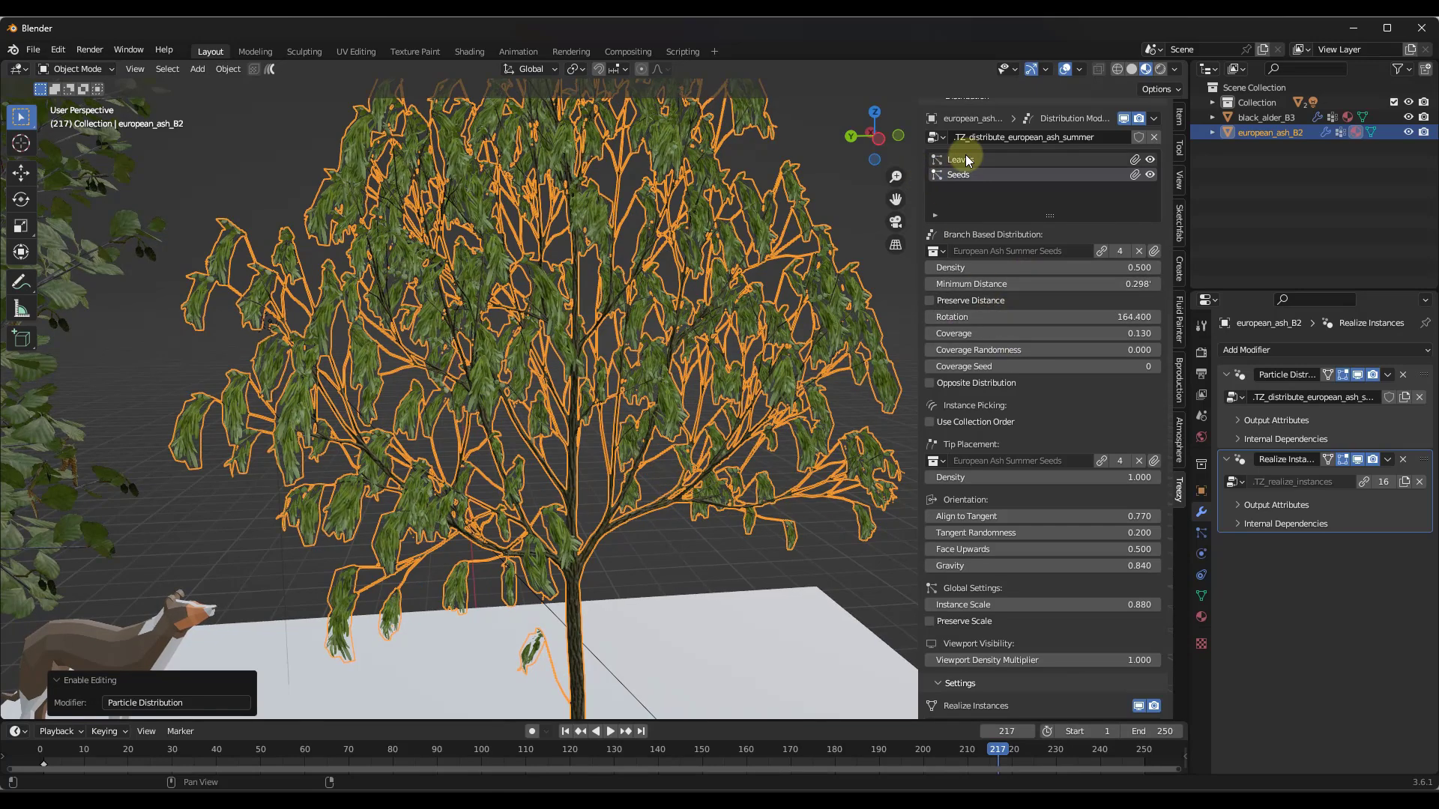
pyautogui.moveTo(971, 267); pyautogui.dragTo(497, 279)
pyautogui.scroll(-4, 500, 279)
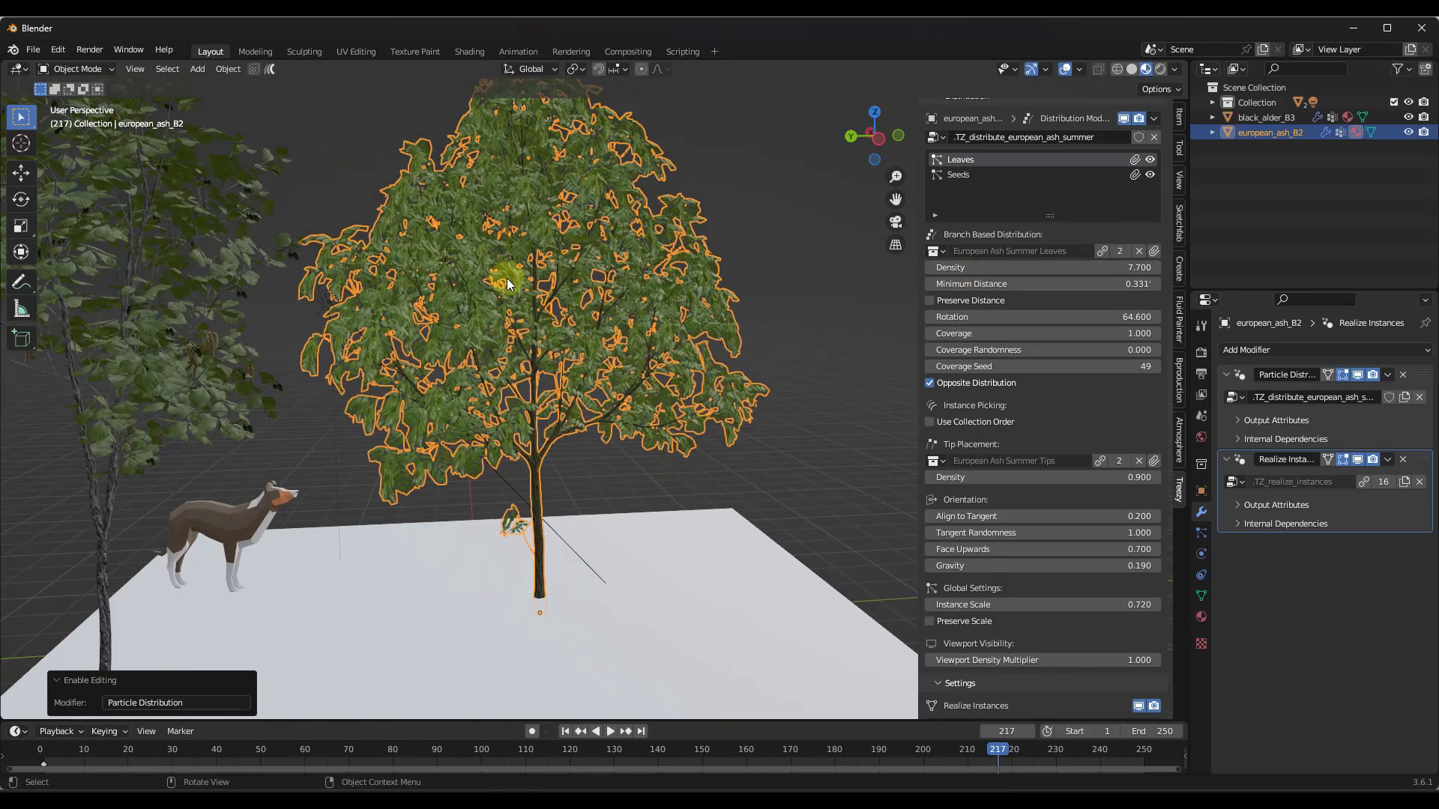
pyautogui.scroll(2, 524, 225)
# Adjust the ash bark material's color correction to Hue 0.430, Saturation 0.600 and Value 1.400
pyautogui.scroll(-12, 1033, 469)
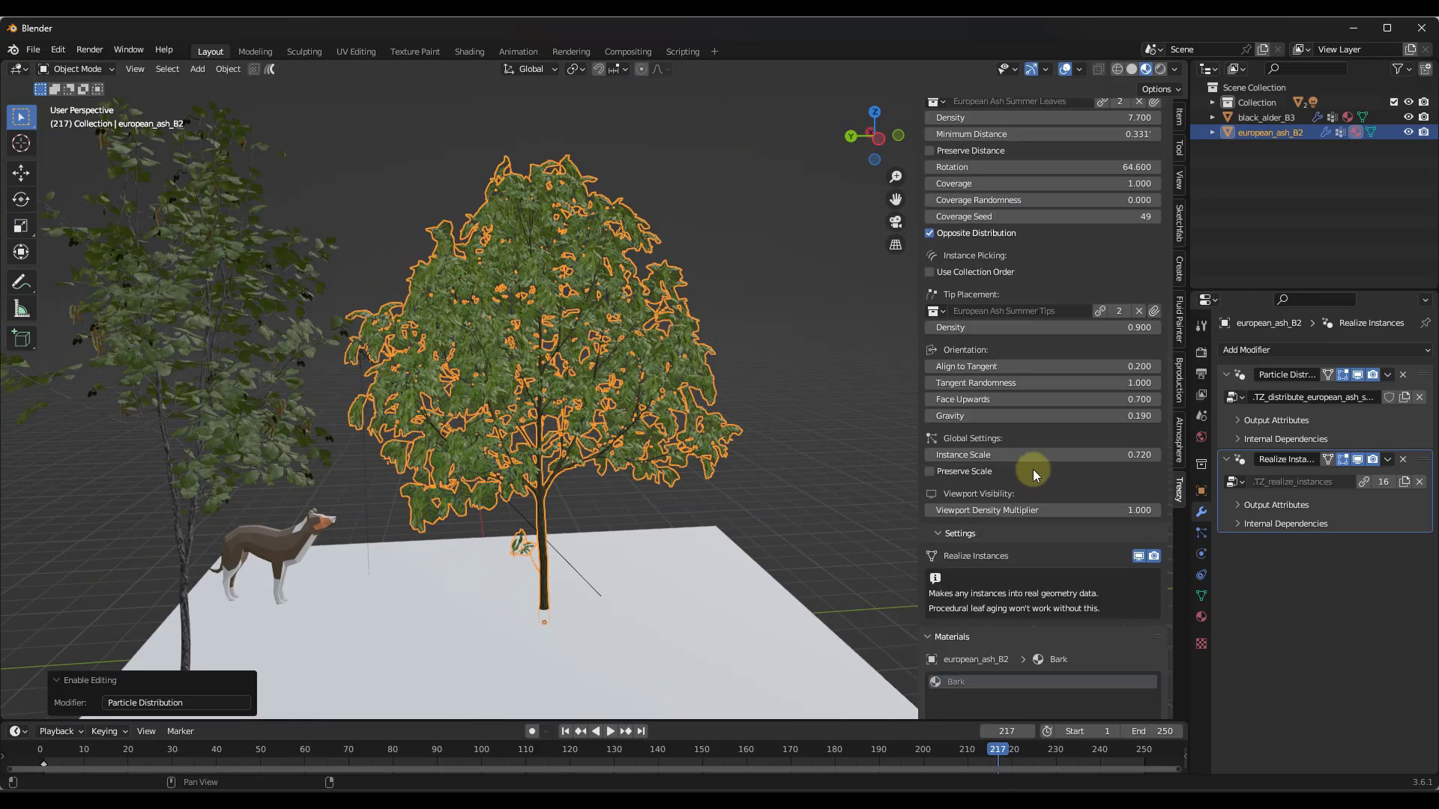
pyautogui.scroll(5, 579, 538)
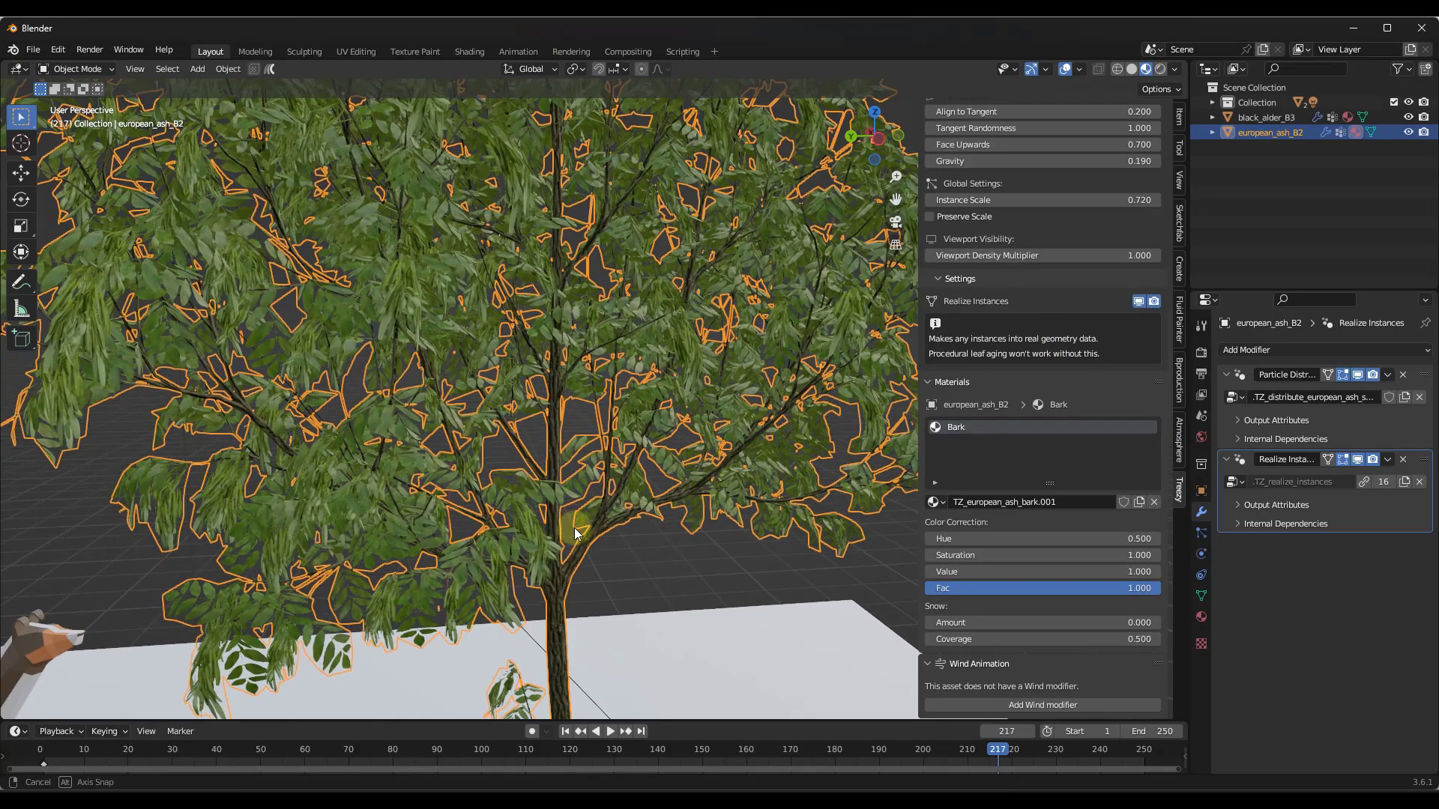
pyautogui.scroll(-2, 549, 353)
pyautogui.scroll(3, 553, 545)
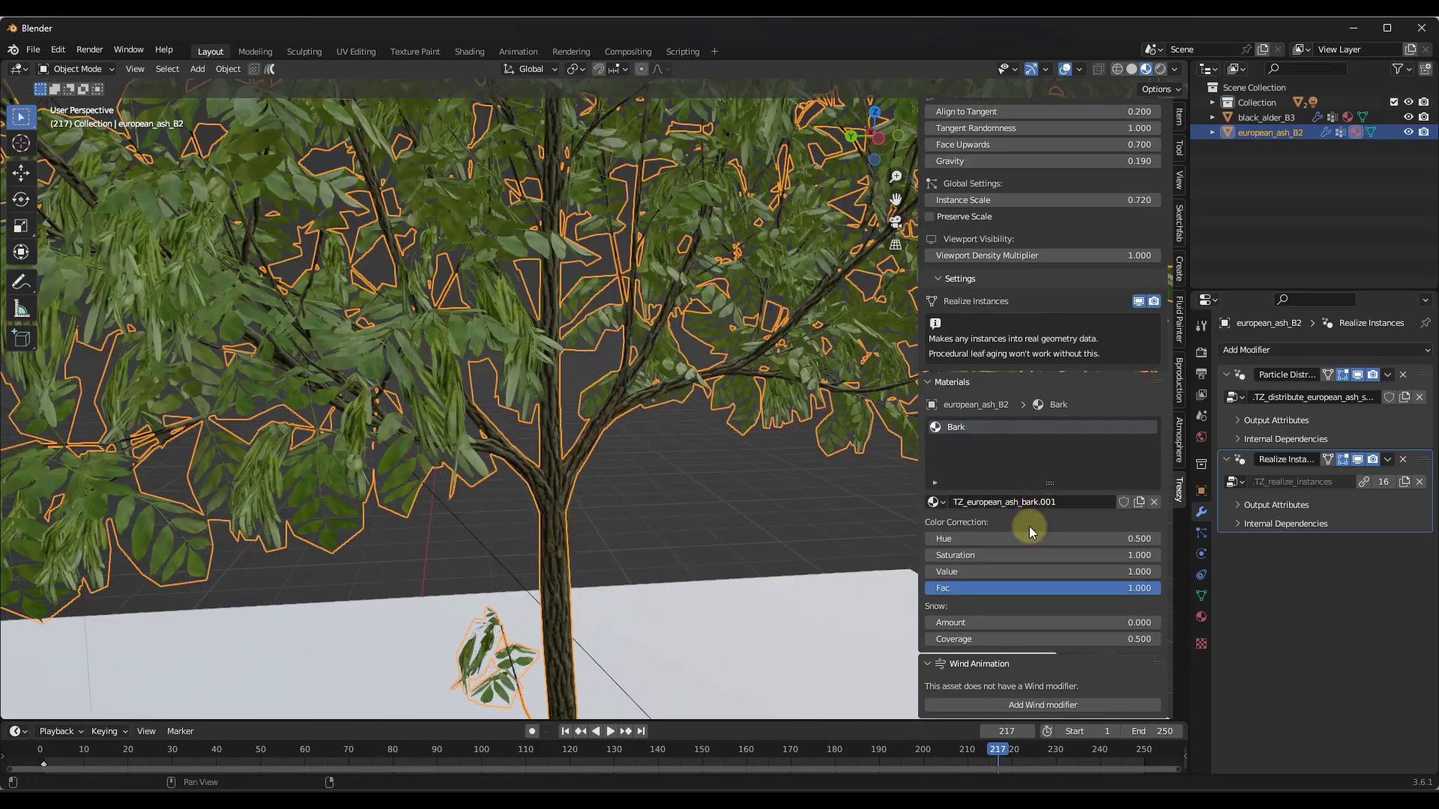
pyautogui.moveTo(1038, 538); pyautogui.dragTo(1079, 538)
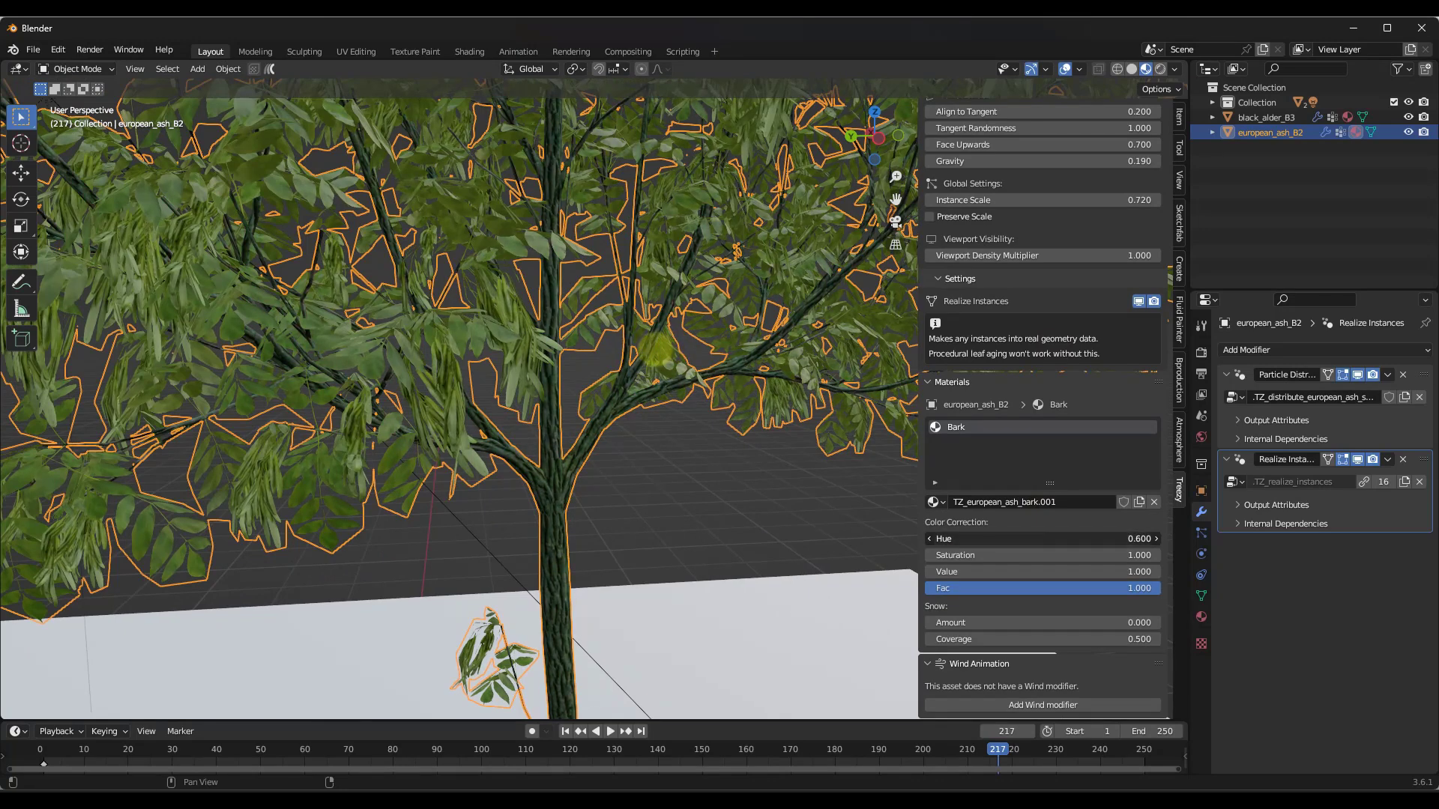
pyautogui.moveTo(657, 350); pyautogui.dragTo(662, 352)
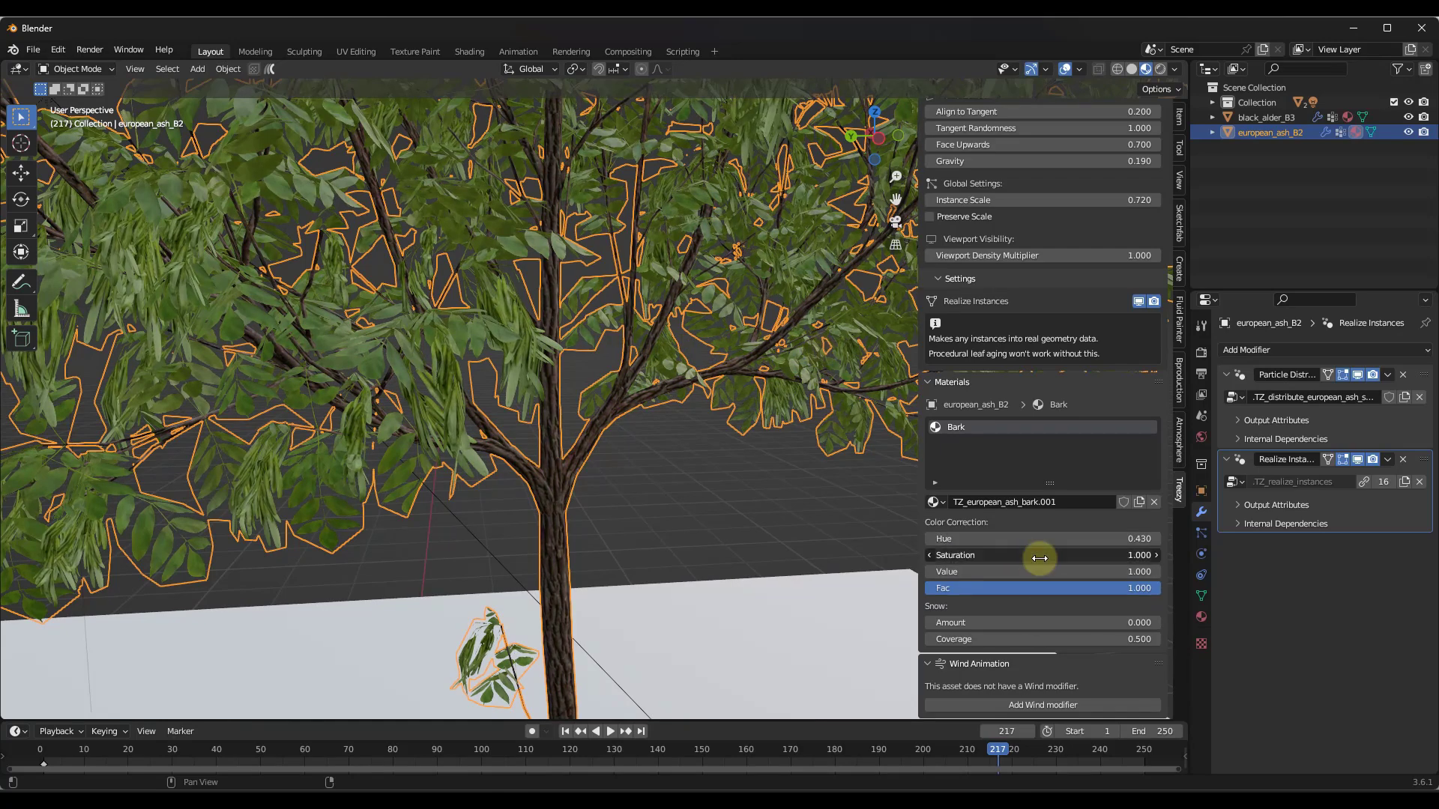
pyautogui.moveTo(668, 368); pyautogui.dragTo(665, 371)
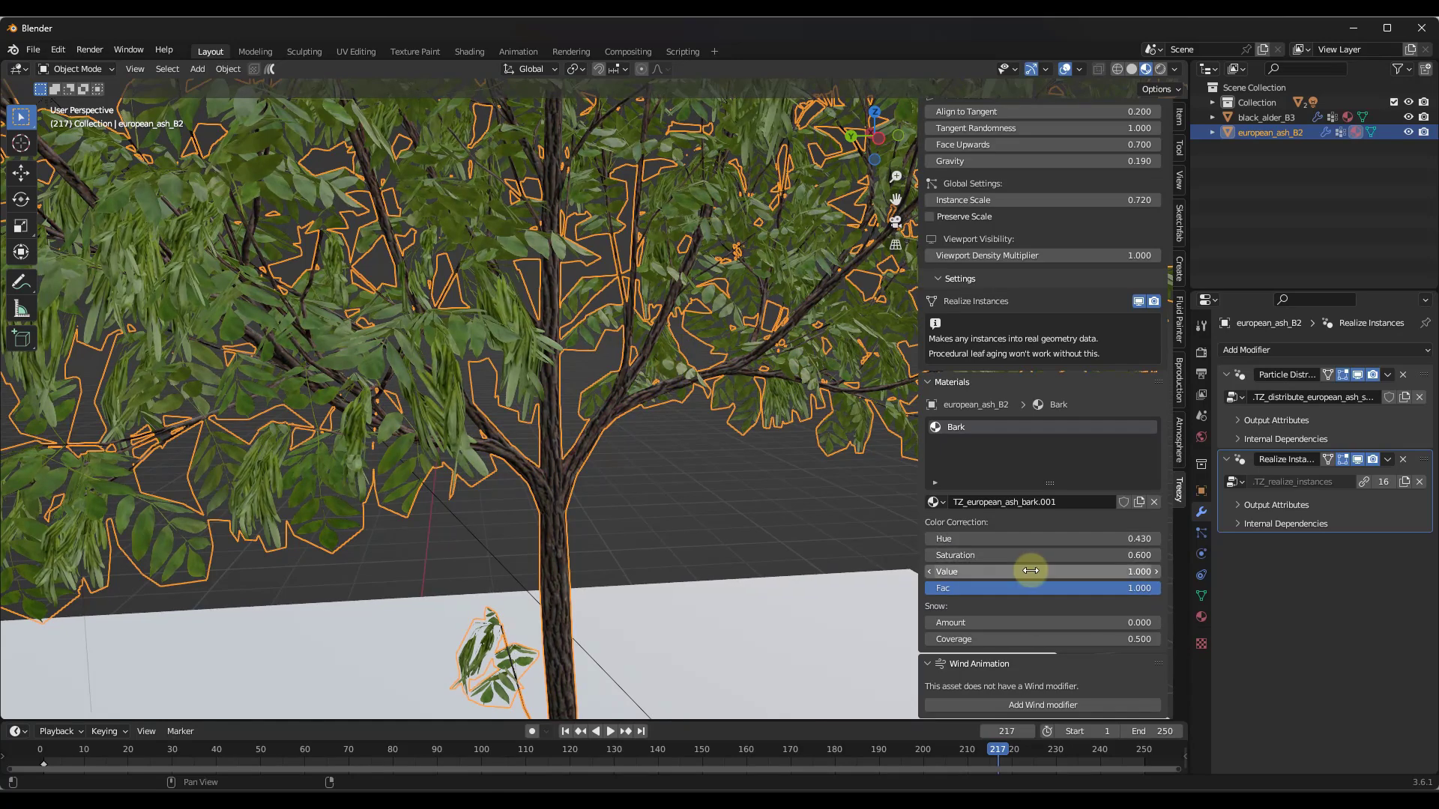
pyautogui.moveTo(1032, 572); pyautogui.dragTo(1086, 572)
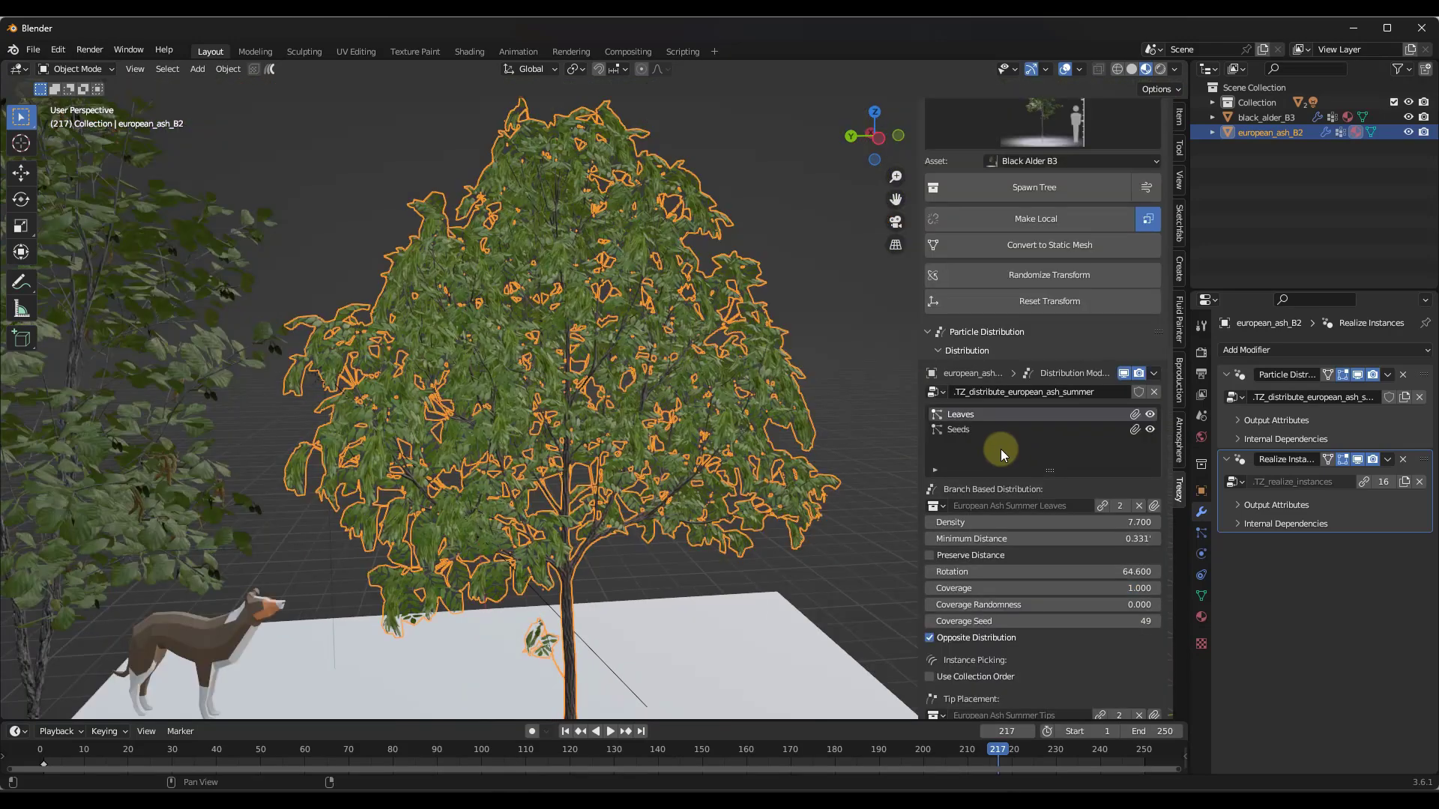
pyautogui.scroll(-4, 1064, 448)
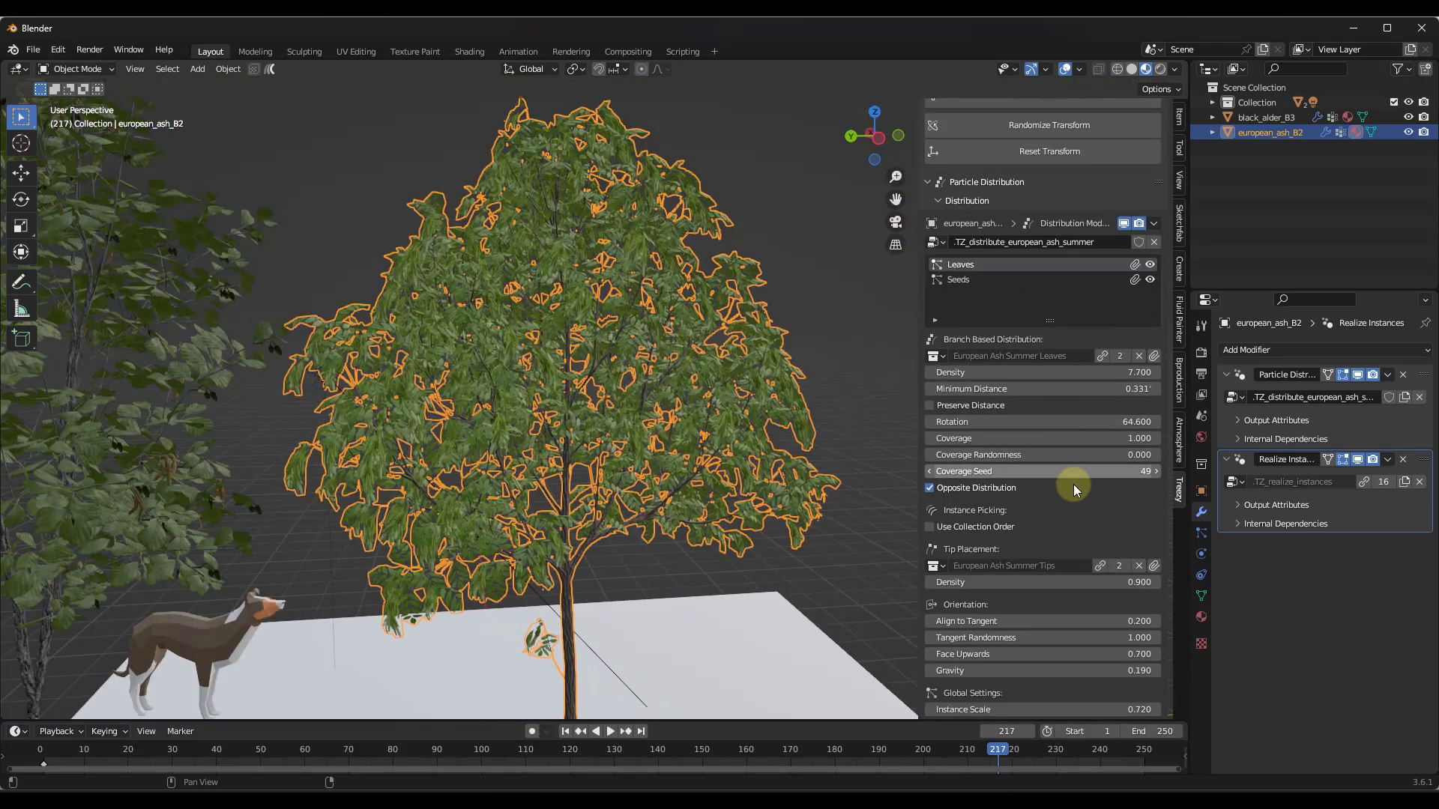
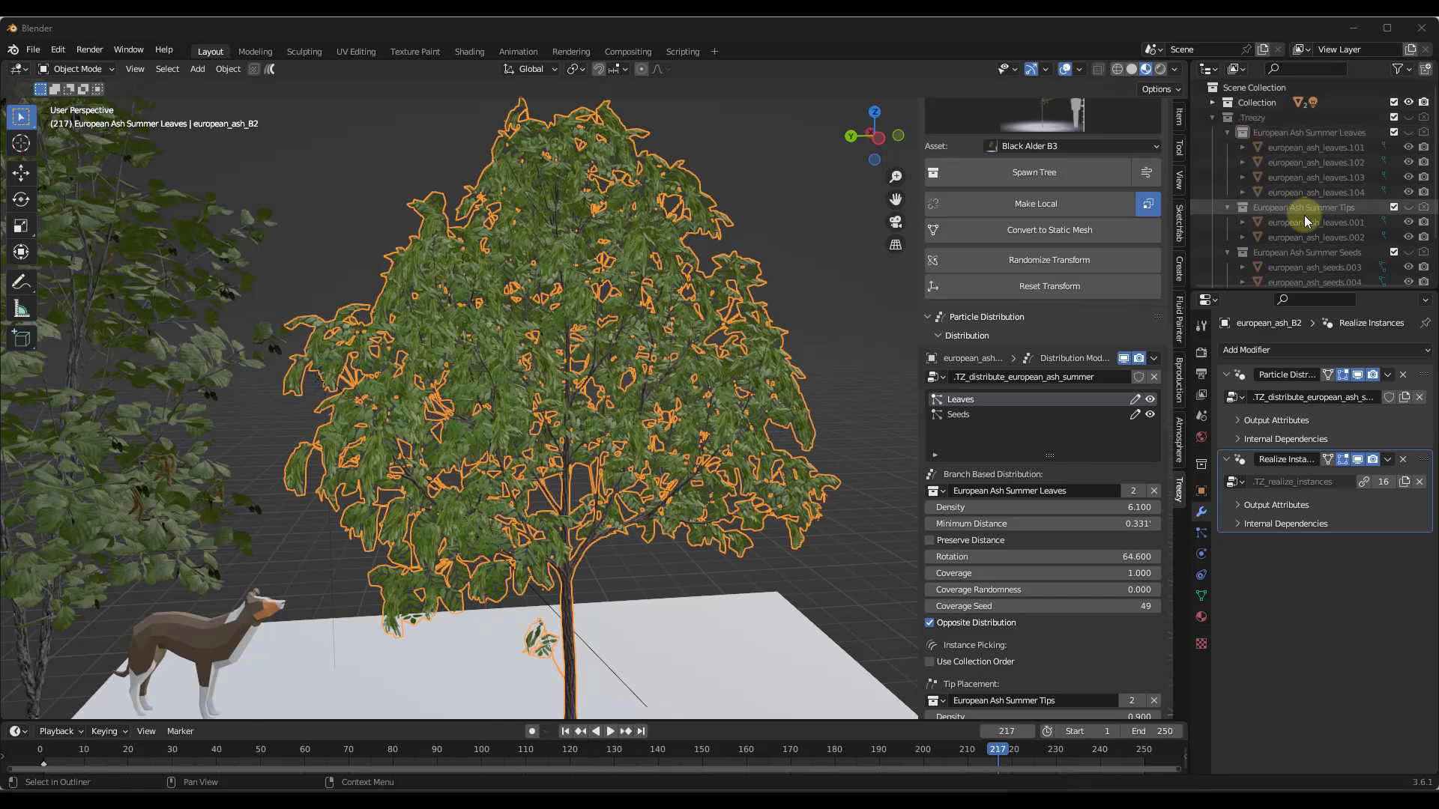
# Enable editing of the summer leaves material on european_ash_leaves.101 and set its color correction Hue to 0.300
pyautogui.scroll(-2, 1306, 221)
pyautogui.scroll(1, 1313, 233)
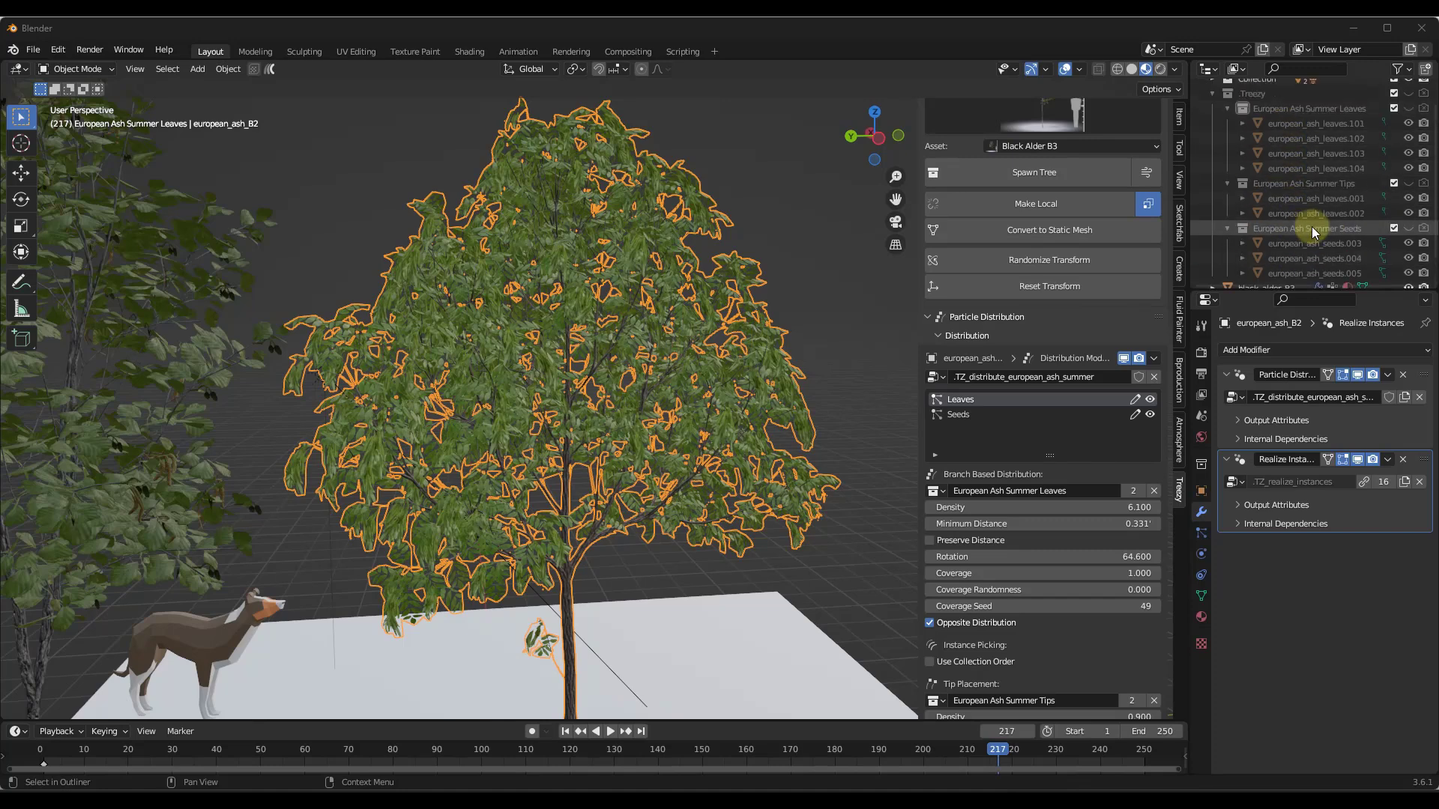
pyautogui.click(1289, 124)
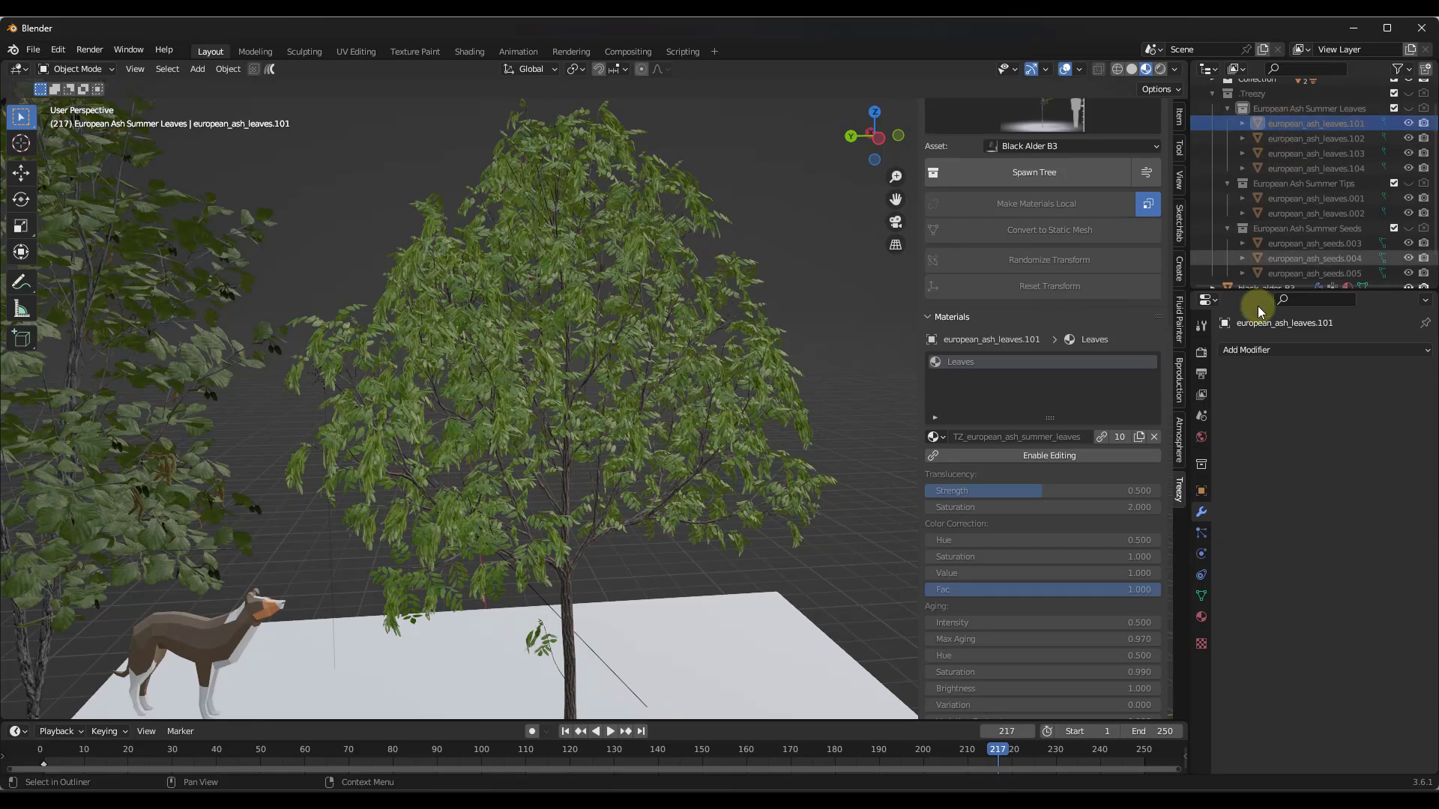
pyautogui.scroll(-4, 1109, 442)
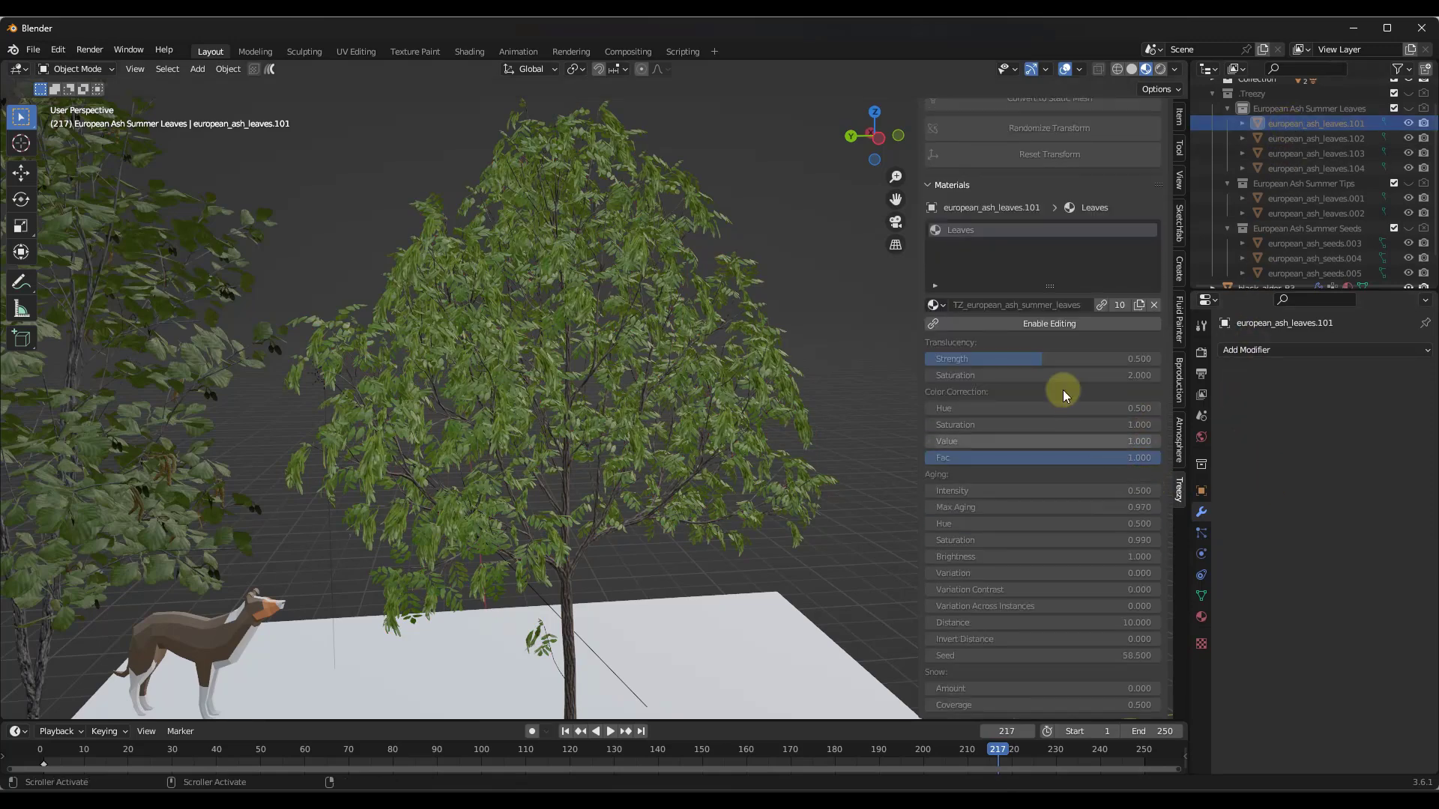
pyautogui.click(1041, 328)
pyautogui.moveTo(653, 408); pyautogui.dragTo(662, 409)
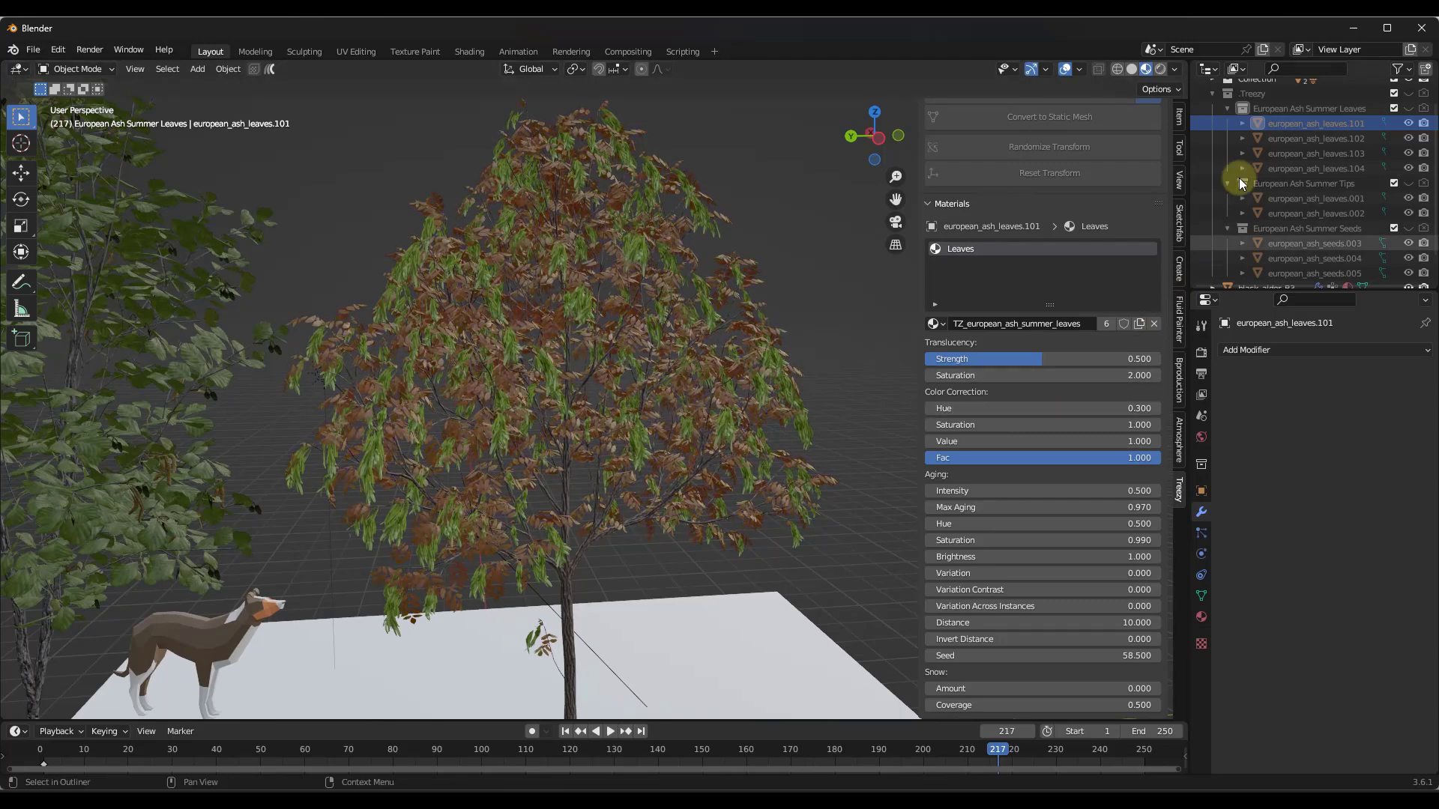
# Enable editing of the summer seeds material on european_ash_seeds.003 and set its color correction Hue to 0.340
pyautogui.click(1283, 197)
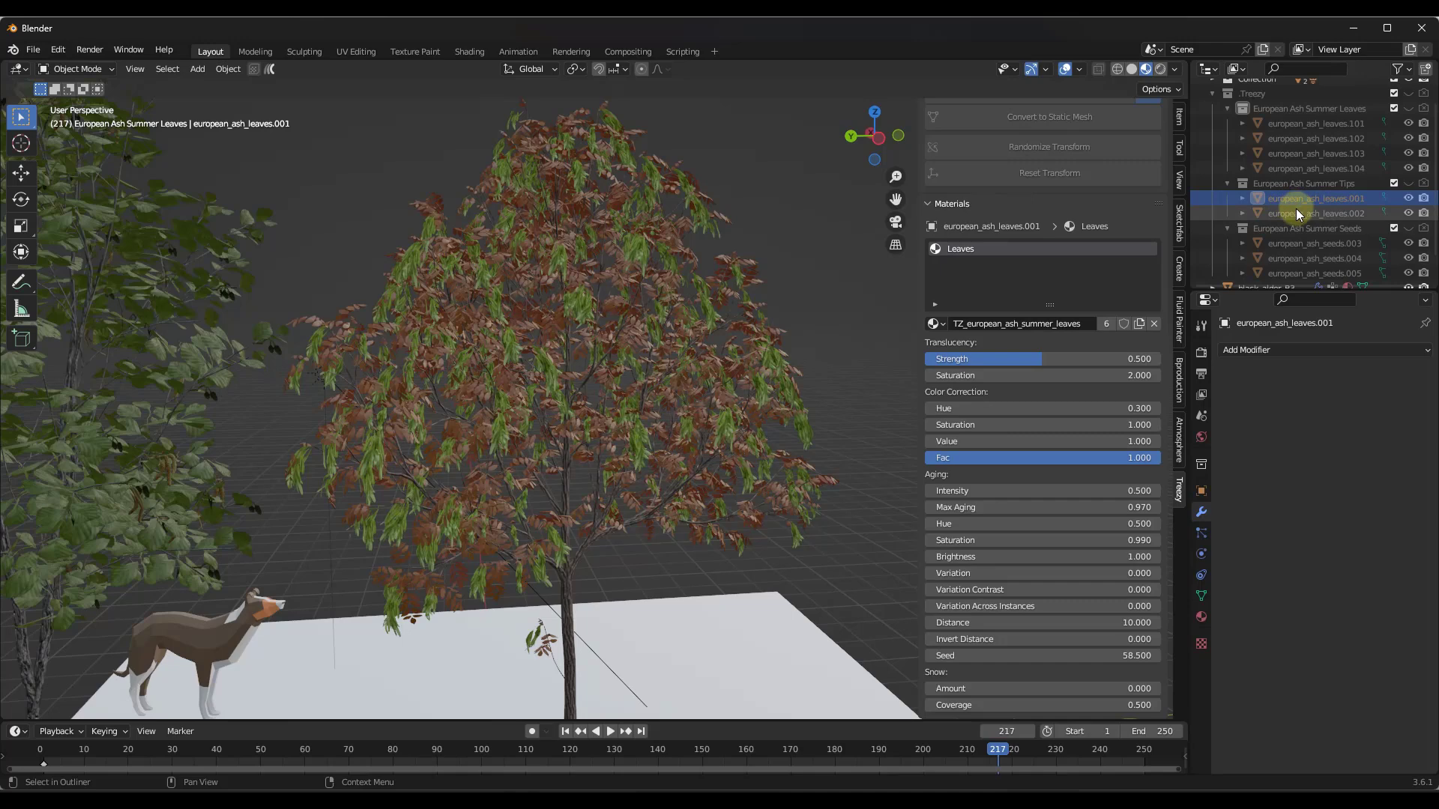
pyautogui.click(1298, 243)
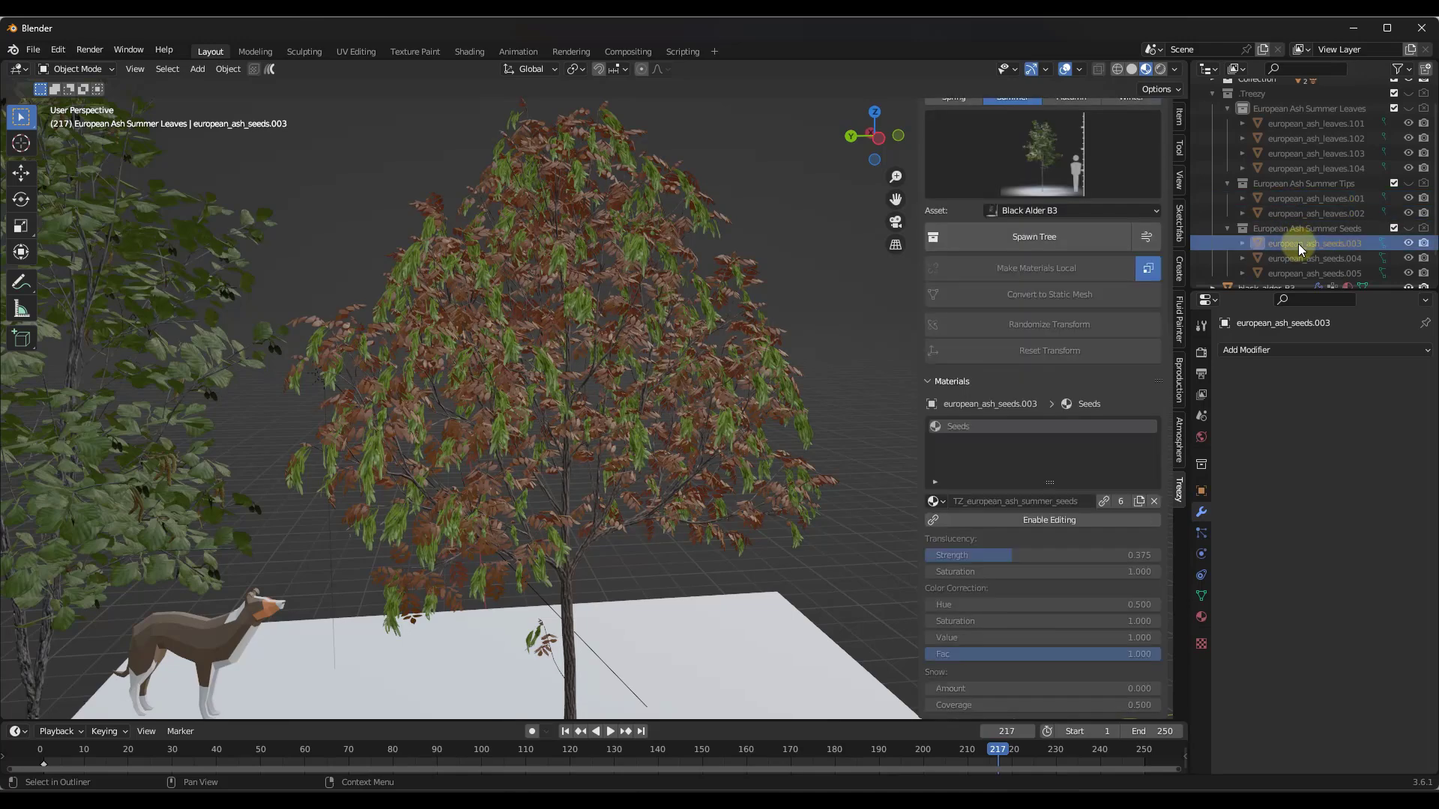
pyautogui.click(1041, 521)
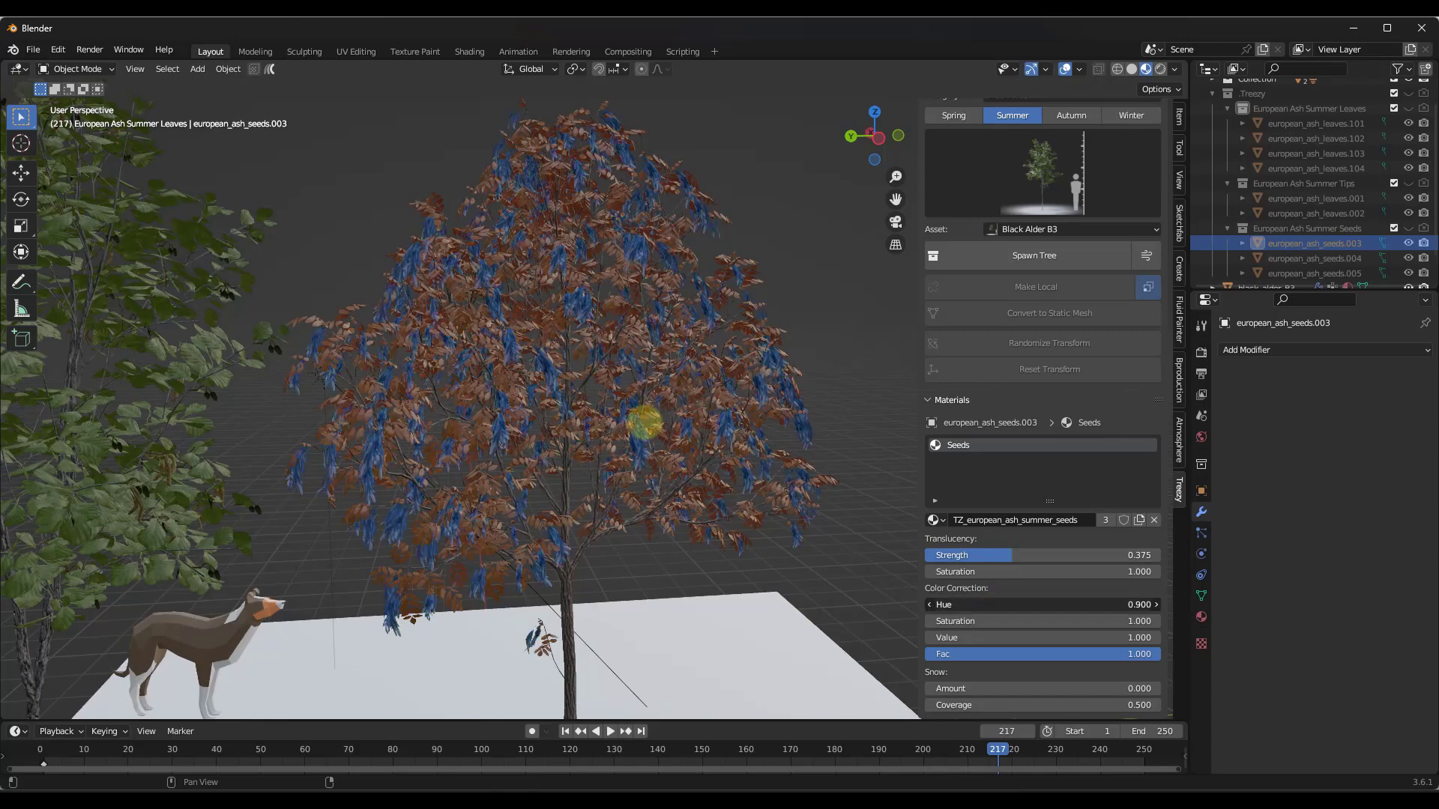
pyautogui.moveTo(1041, 605)
pyautogui.mouseDown()
pyautogui.moveTo(892, 604)
pyautogui.moveTo(1027, 605)
pyautogui.mouseUp()
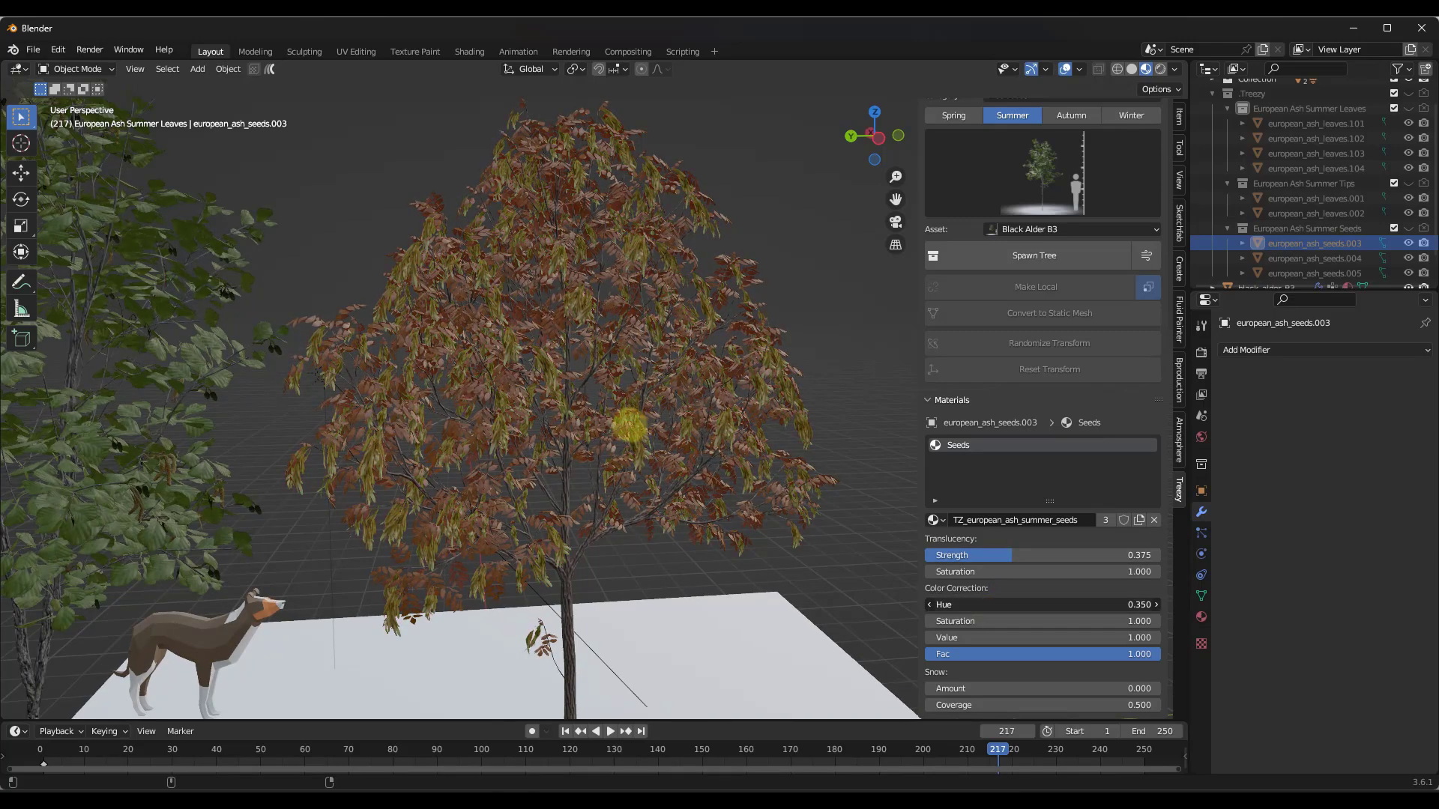
# Examine the recolored ash leaves and seeds up close and in the context of the whole scene
pyautogui.scroll(5, 585, 308)
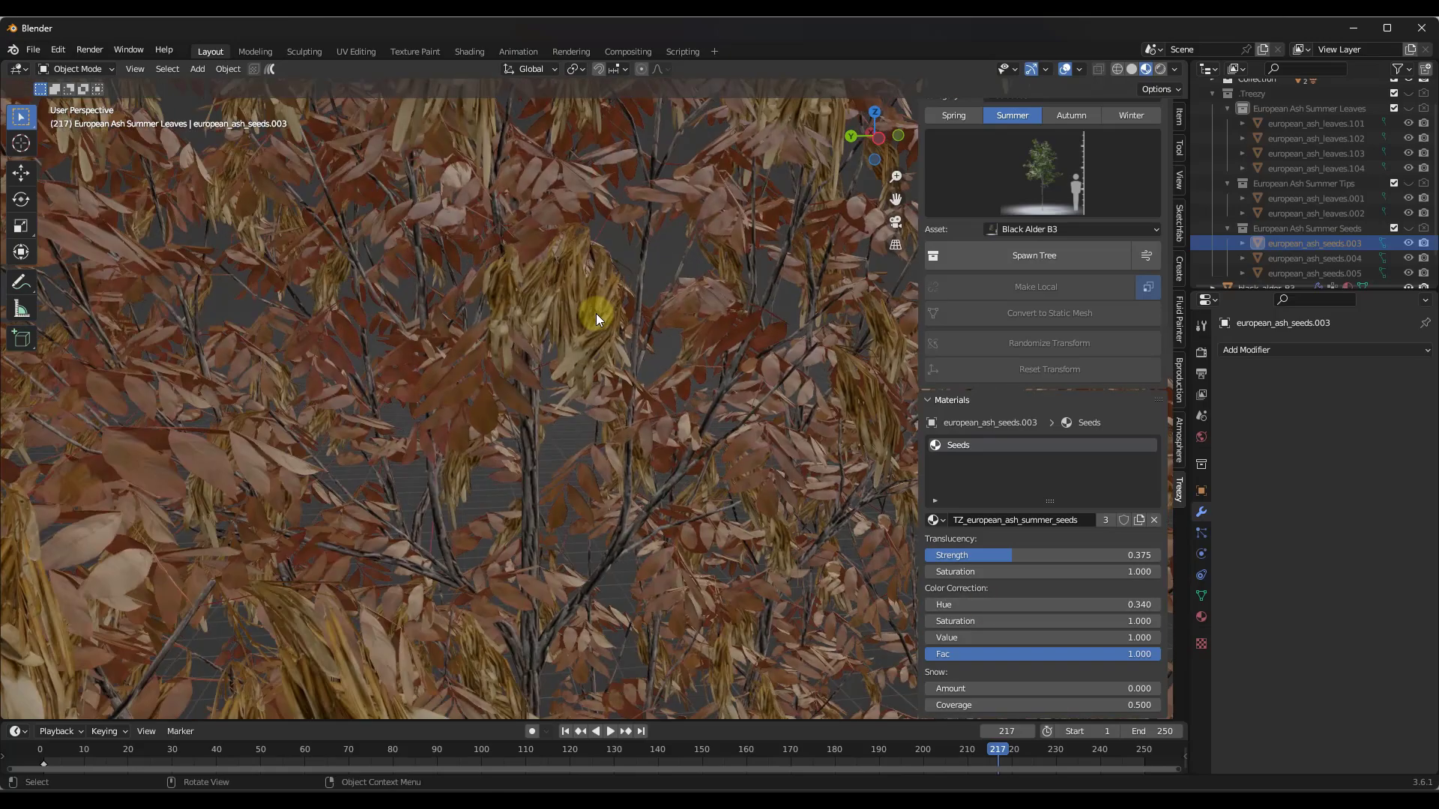
pyautogui.scroll(-4, 579, 306)
pyautogui.moveTo(588, 306); pyautogui.dragTo(578, 308, button='middle')
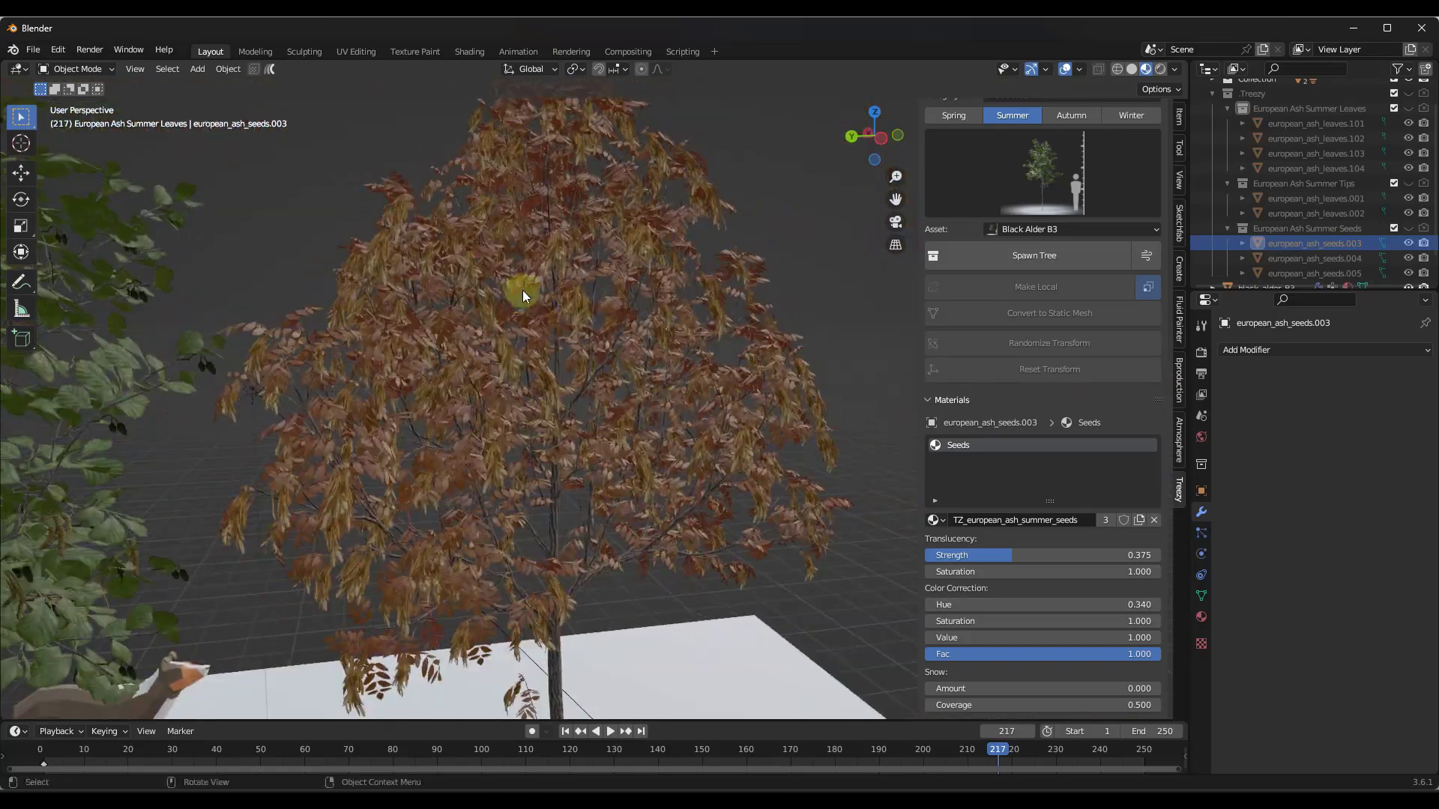
pyautogui.scroll(6, 545, 324)
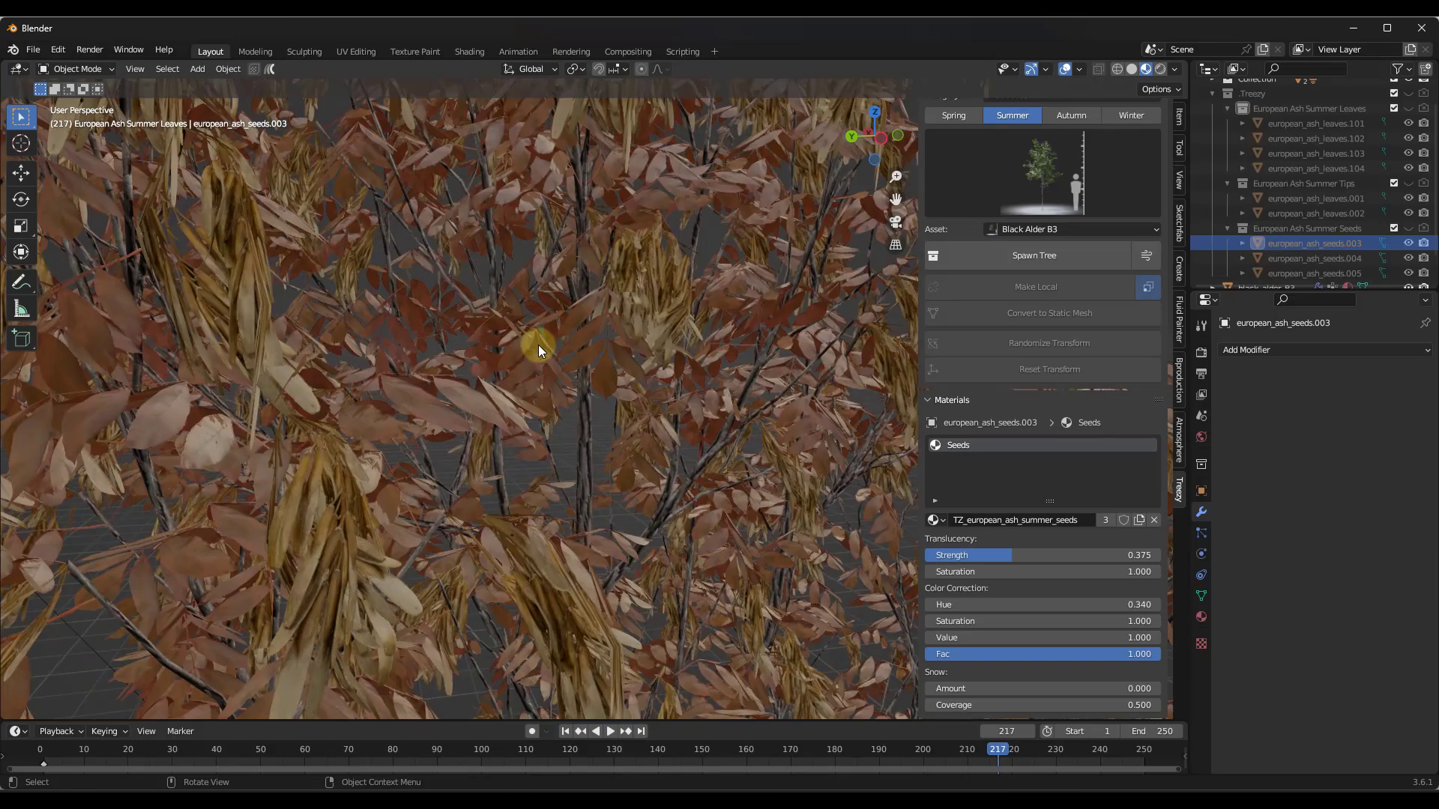
pyautogui.scroll(-4, 497, 347)
pyautogui.scroll(-5, 488, 348)
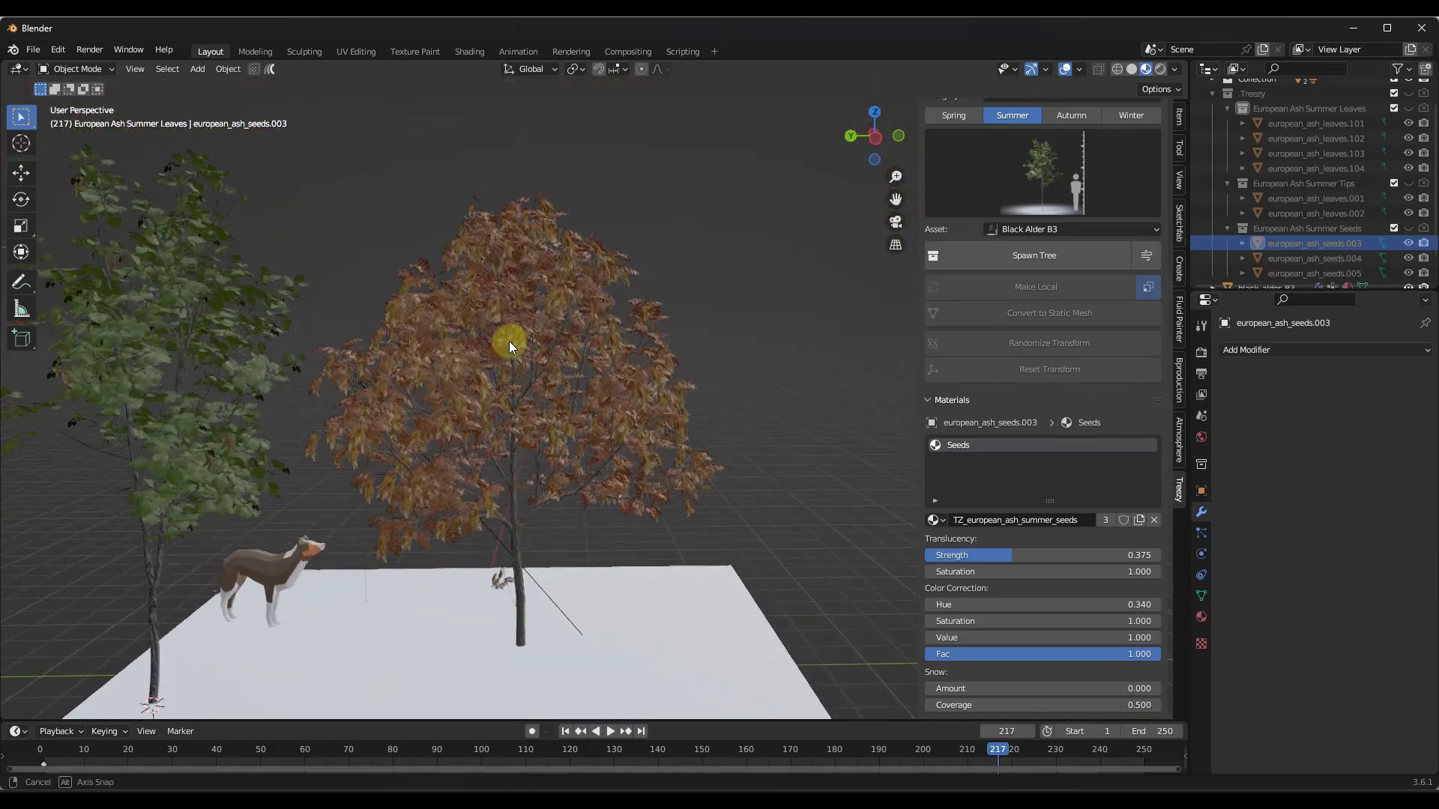
pyautogui.scroll(-3, 590, 354)
pyautogui.scroll(2, 570, 386)
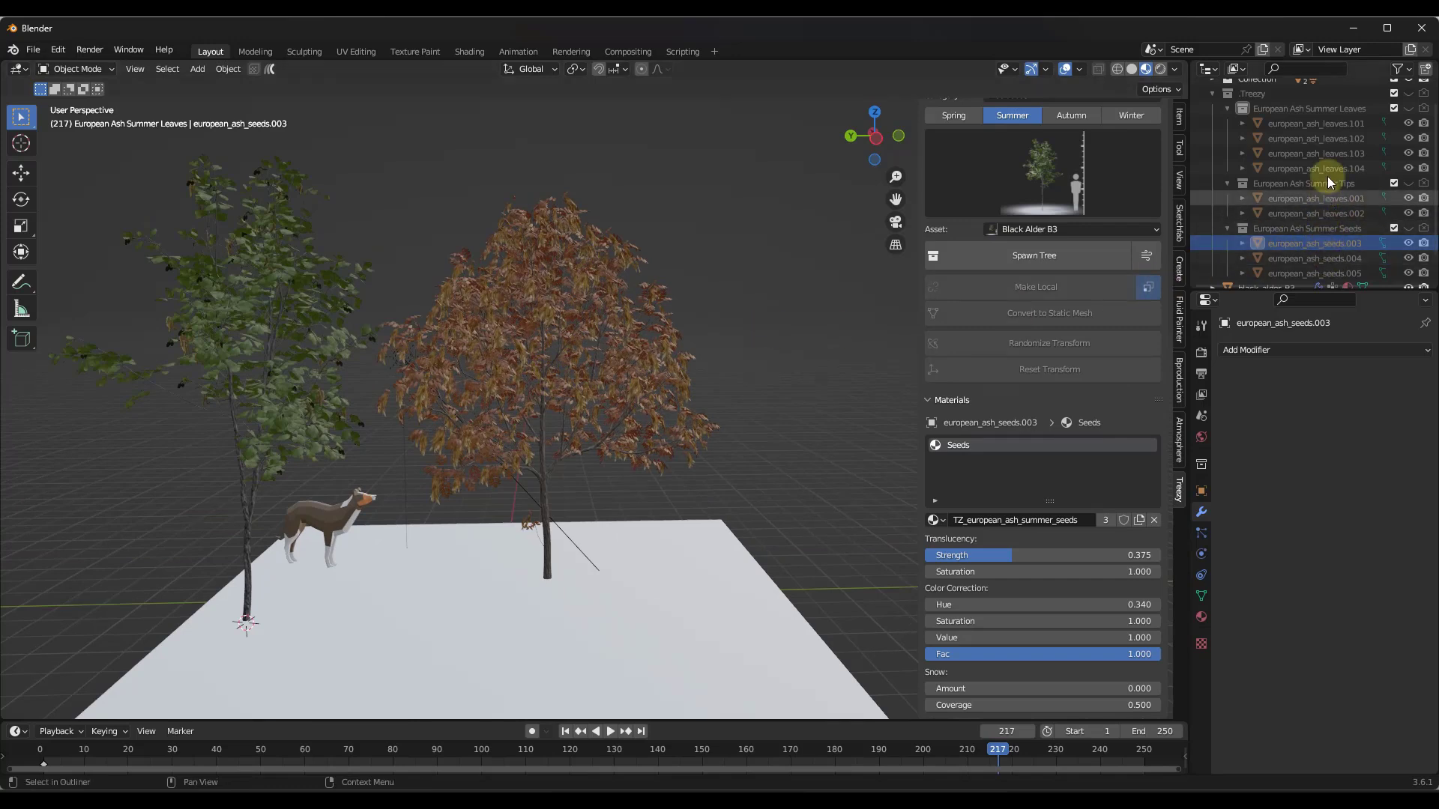
pyautogui.scroll(-2, 617, 402)
# Set the ash tree's bark Snow Amount to 1.000 and Coverage to 0.900
pyautogui.click(543, 336)
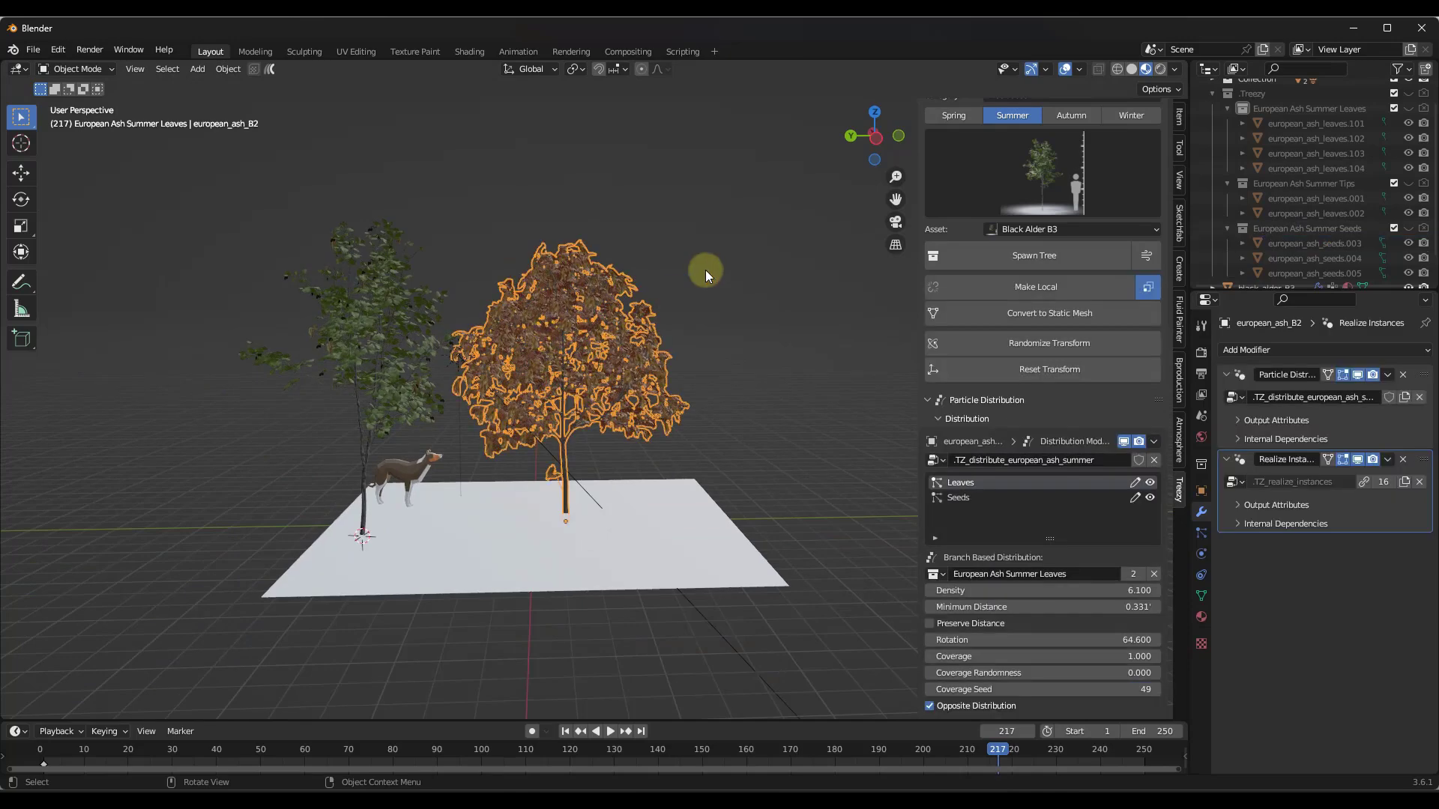
pyautogui.scroll(-2, 694, 330)
pyautogui.scroll(4, 655, 248)
pyautogui.scroll(-15, 1037, 522)
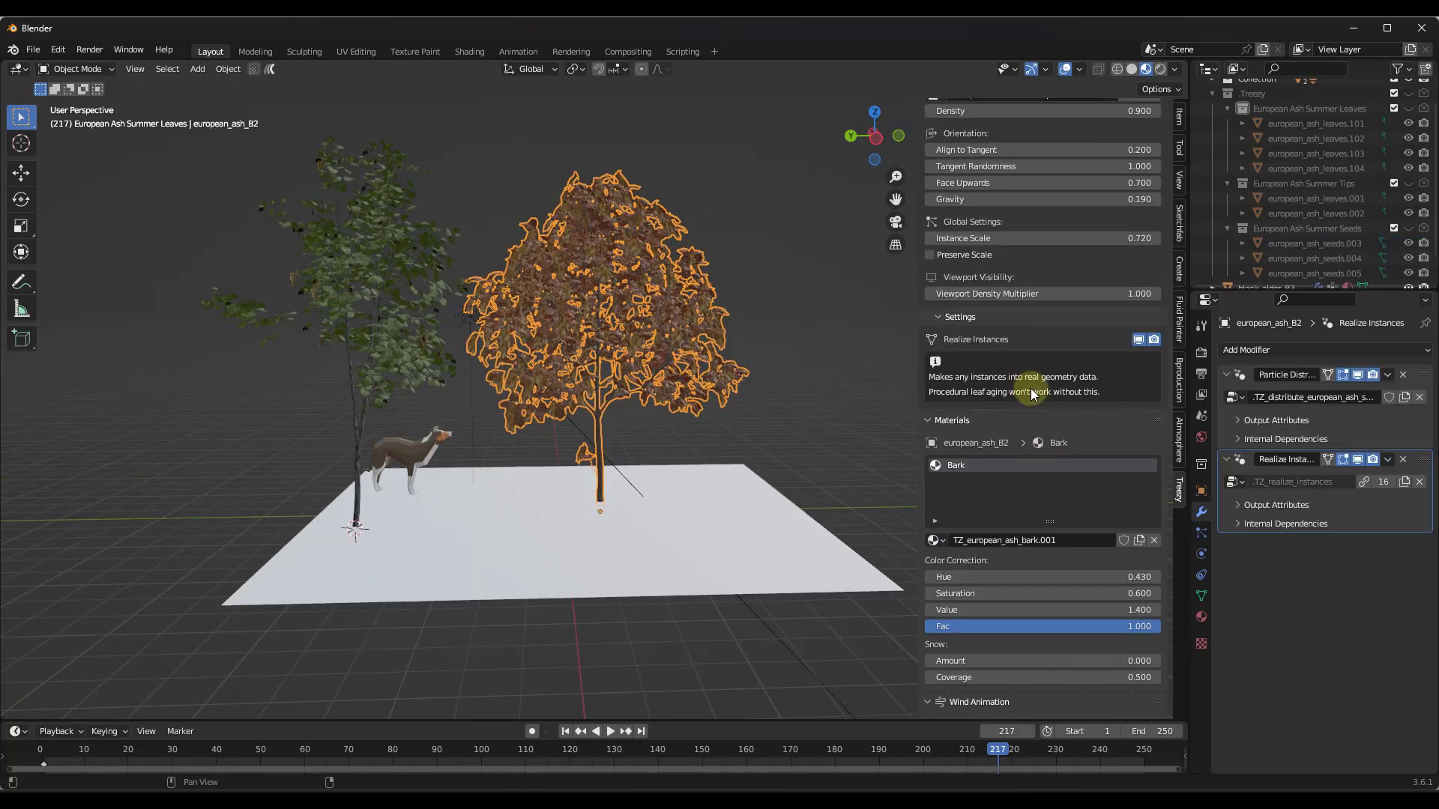
pyautogui.scroll(-2, 1049, 397)
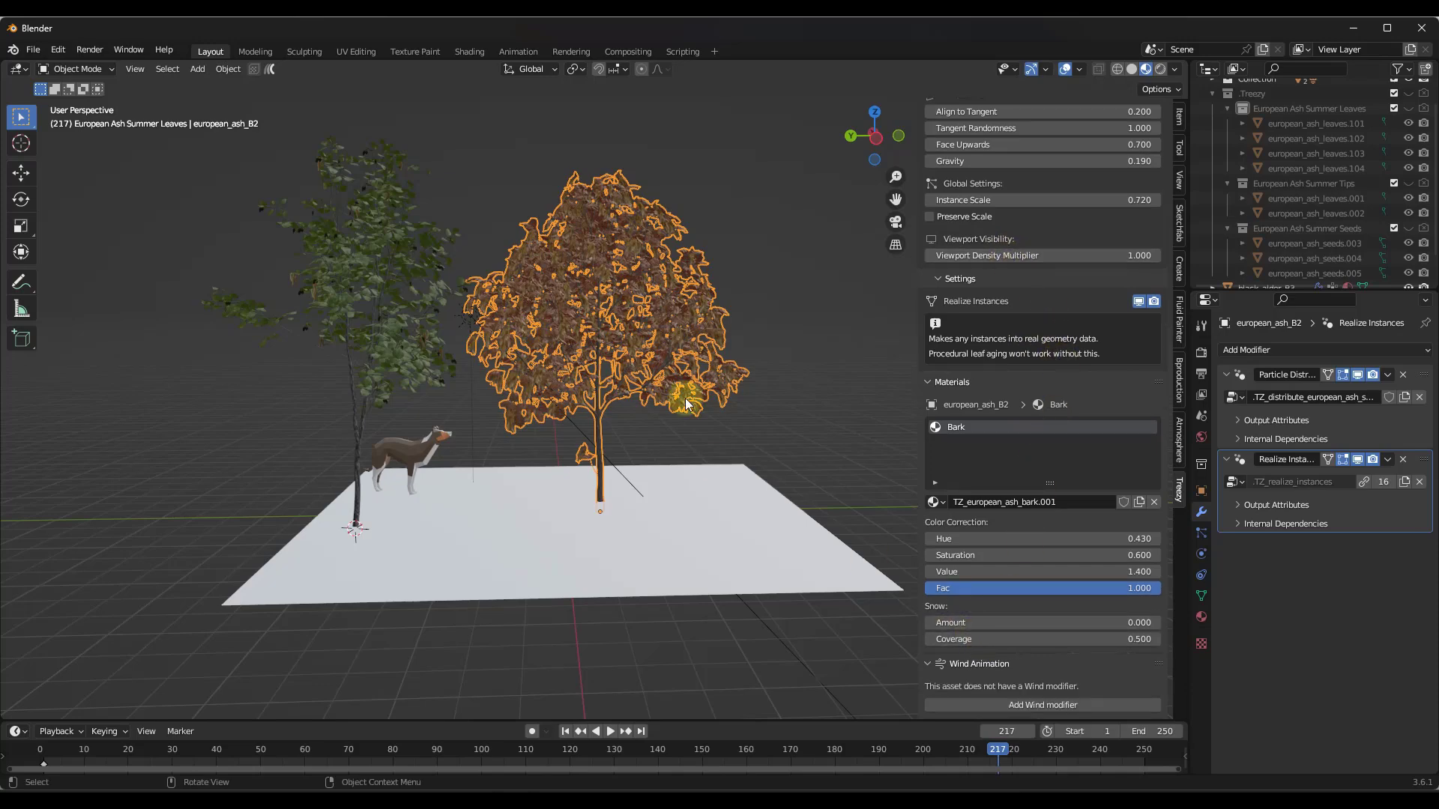
pyautogui.scroll(4, 719, 469)
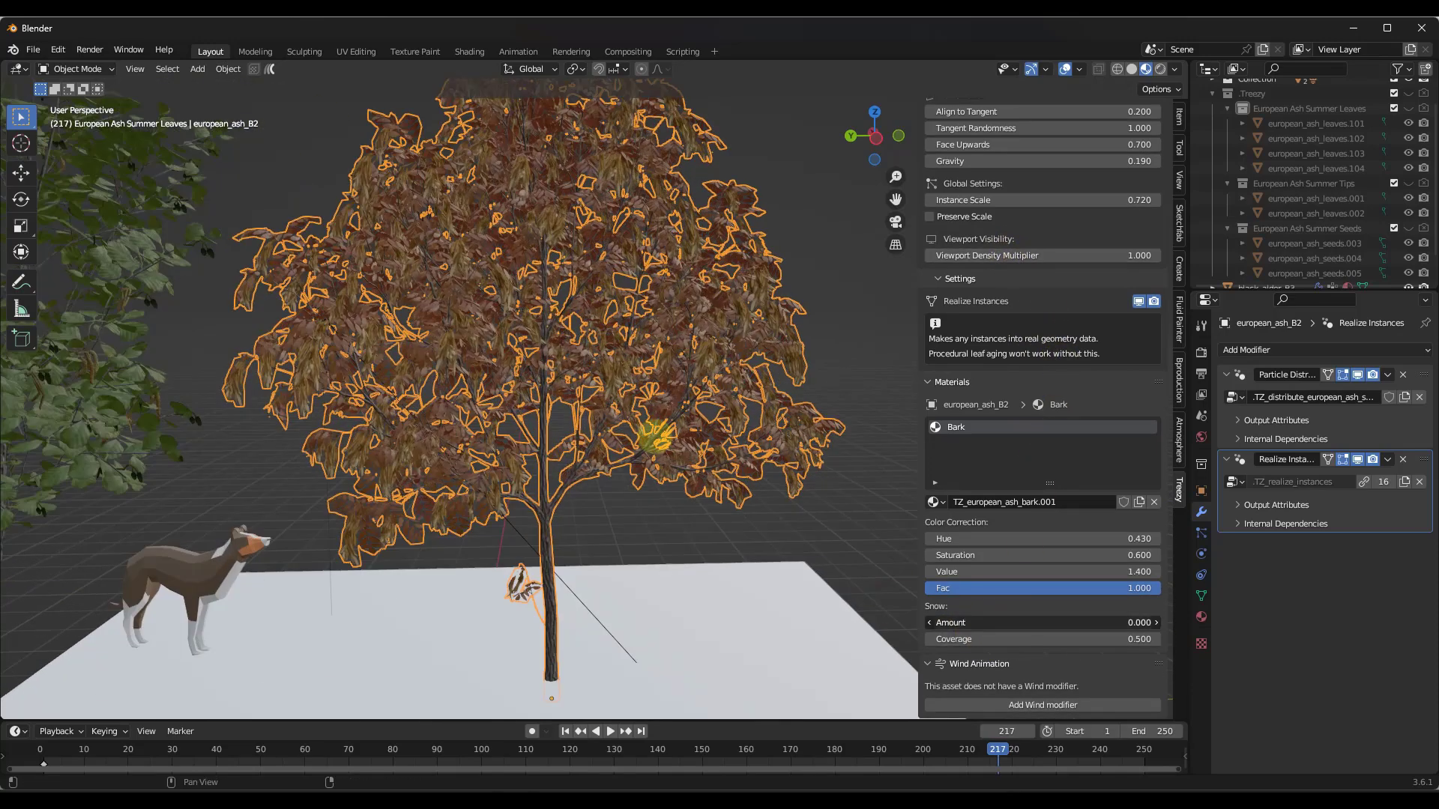
pyautogui.moveTo(1041, 622); pyautogui.dragTo(1158, 622)
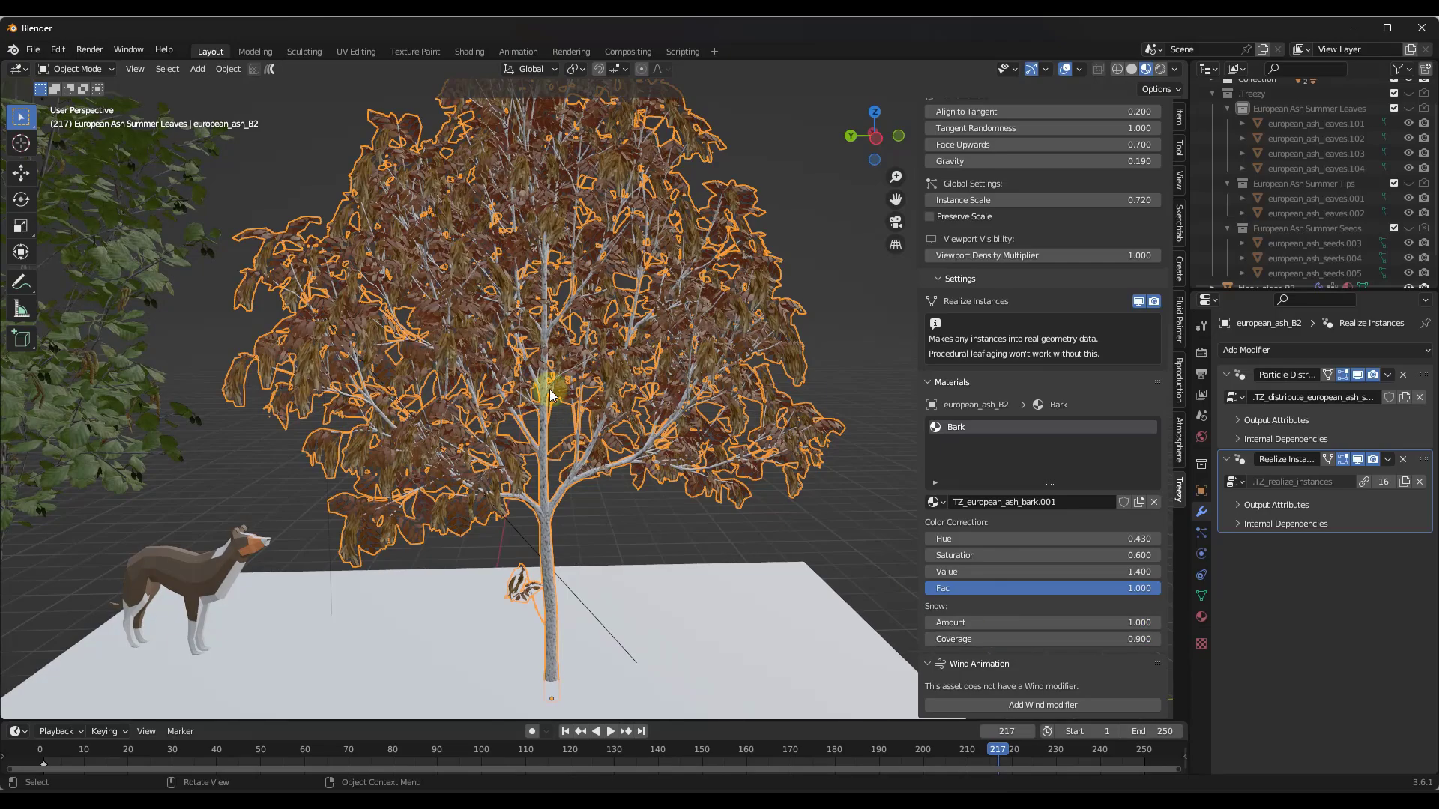
# Inspect the snow on the ash trunk and branches, and reset the bark's Snow Amount to 0.000
pyautogui.scroll(5, 552, 316)
pyautogui.scroll(-5, 572, 405)
pyautogui.scroll(5, 573, 403)
pyautogui.scroll(-4, 552, 187)
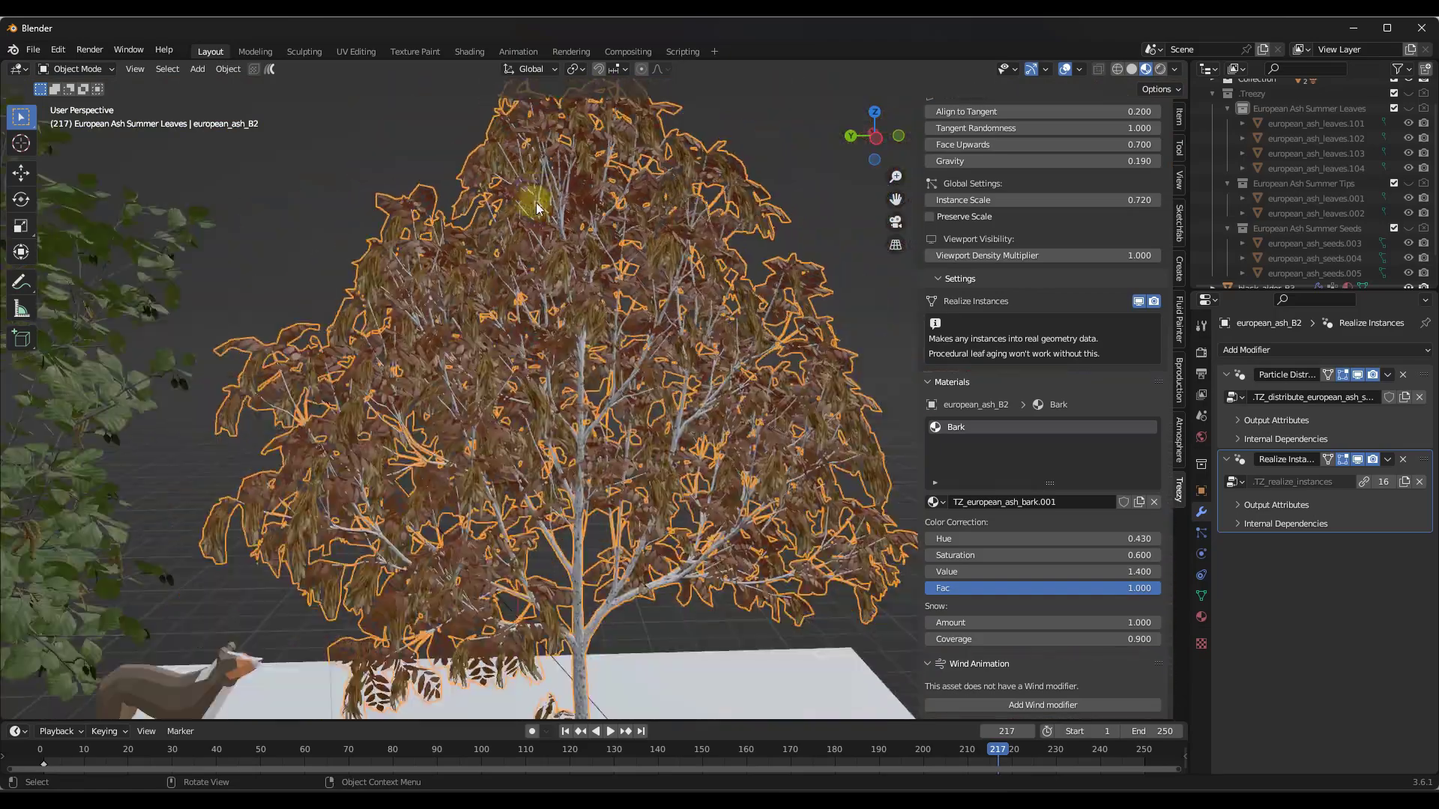
pyautogui.scroll(6, 562, 205)
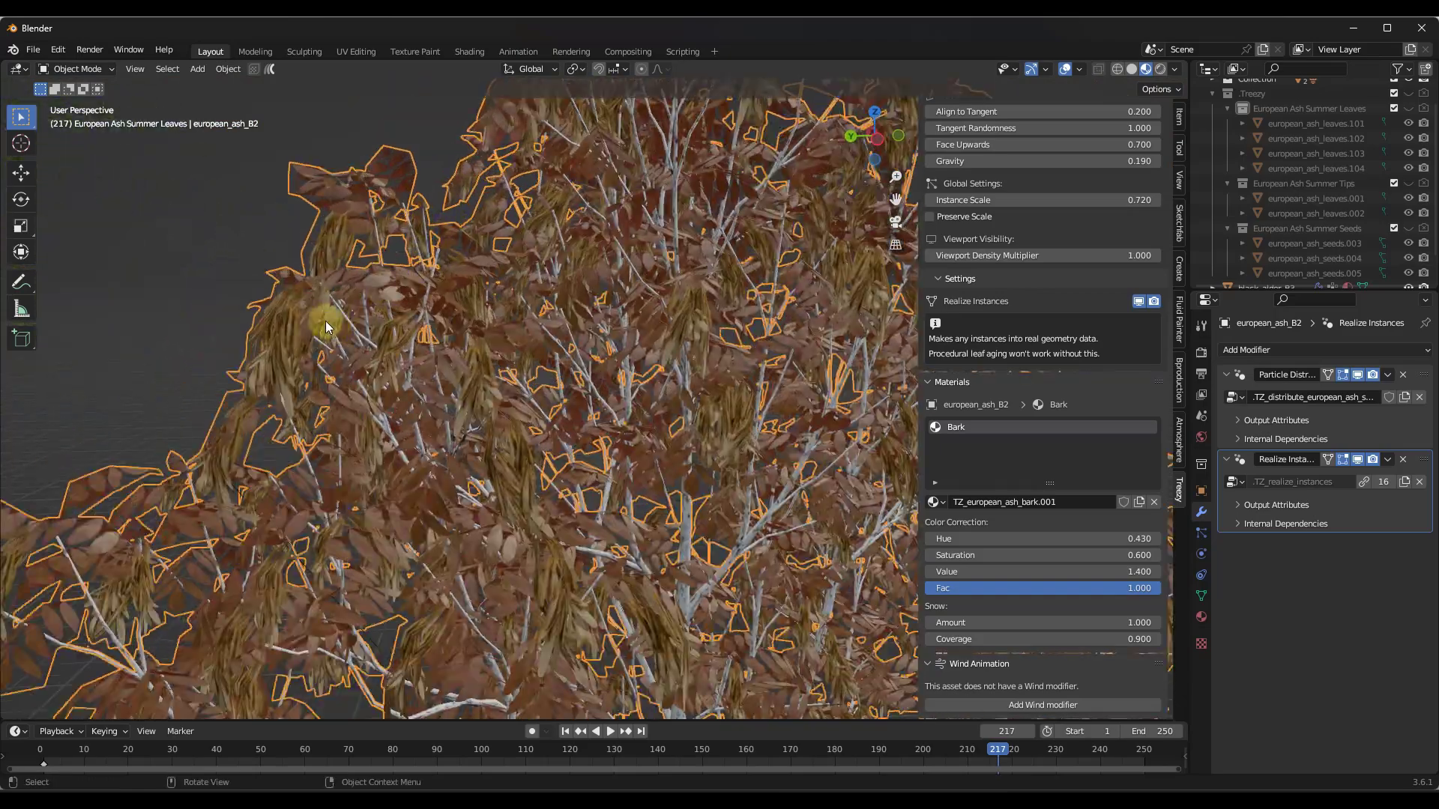
pyautogui.scroll(-6, 388, 257)
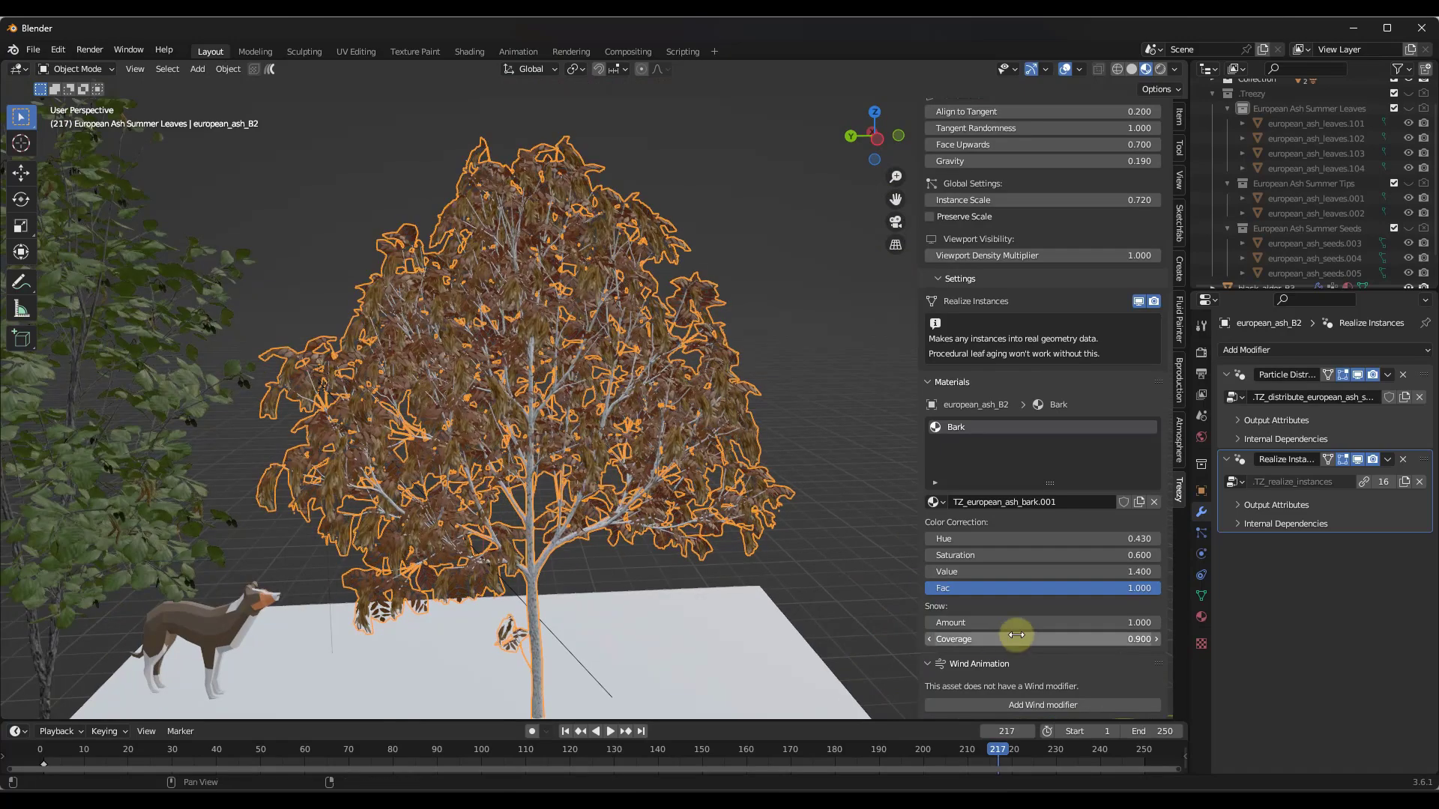
pyautogui.press('BackSpace')
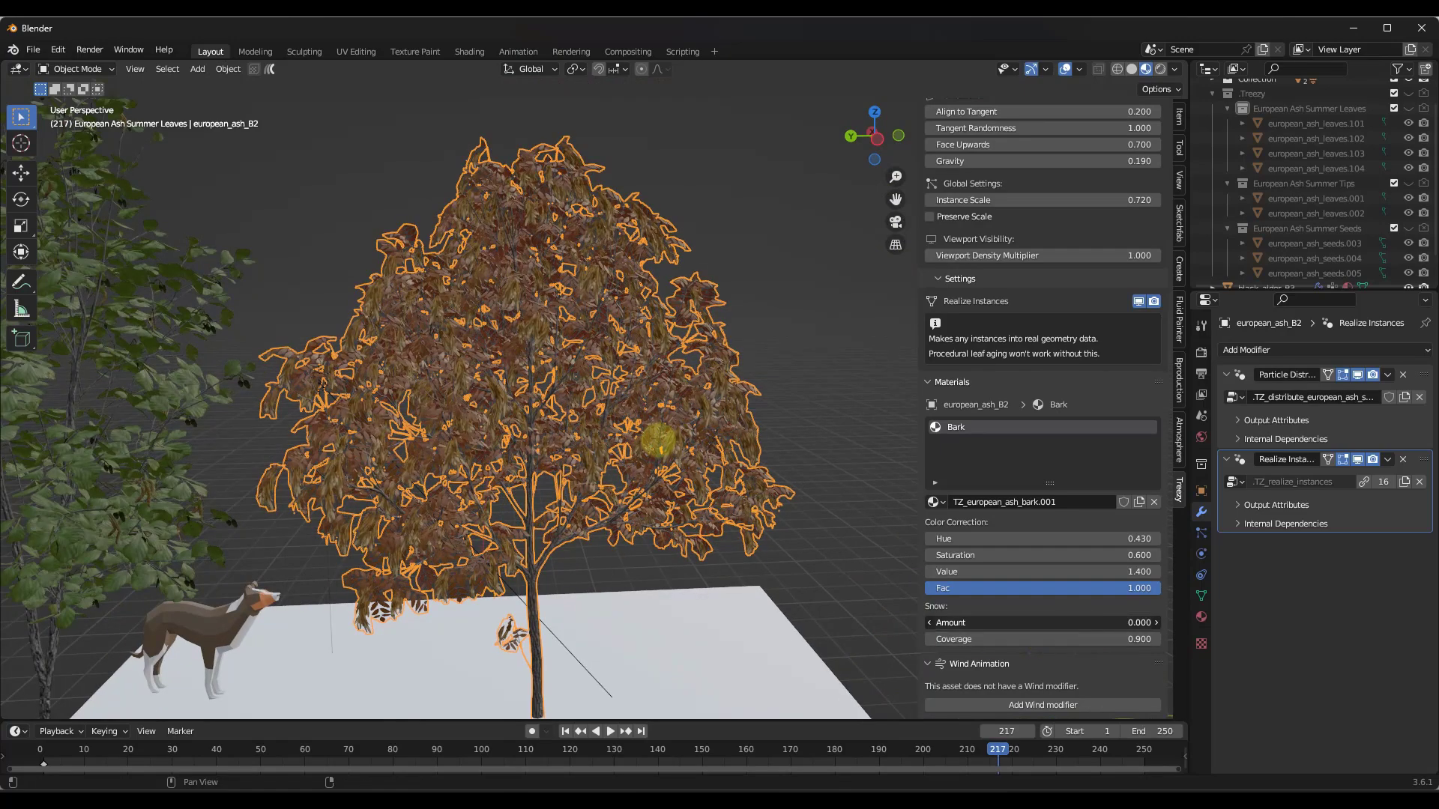
# Add a Wind modifier to the ash tree and play the animation to preview its movement
pyautogui.scroll(-5, 528, 342)
pyautogui.scroll(5, 528, 407)
pyautogui.scroll(-5, 528, 408)
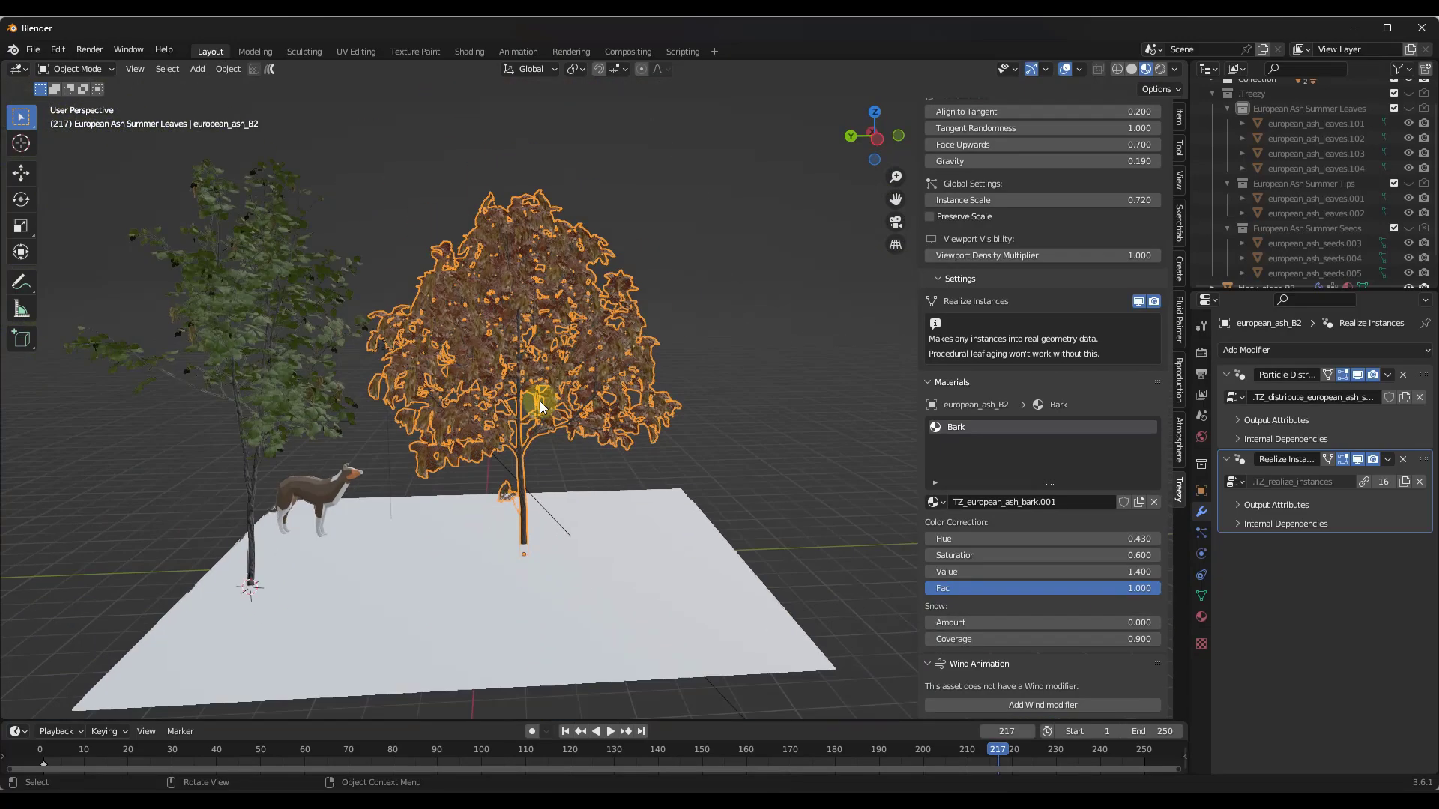
pyautogui.scroll(-2, 575, 335)
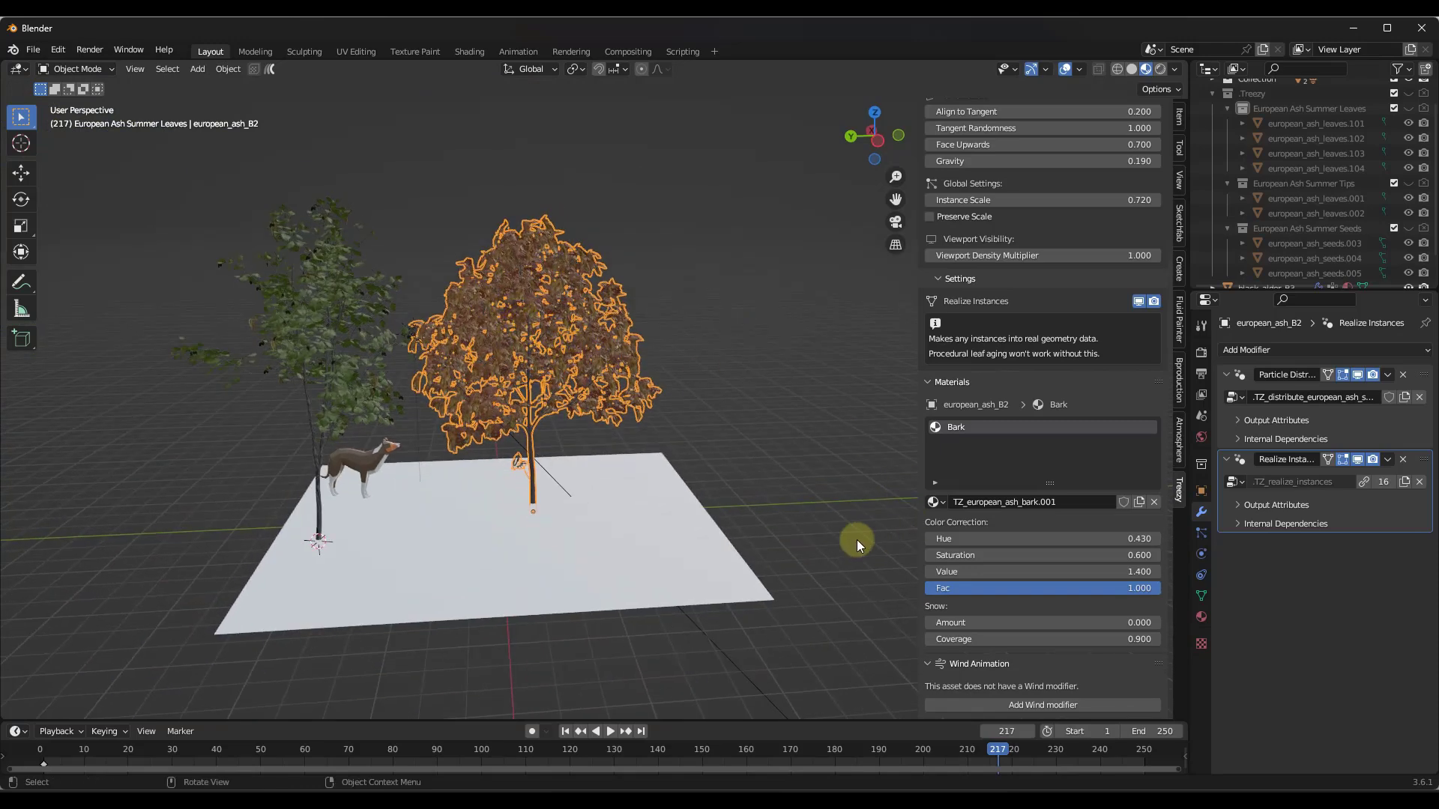
pyautogui.scroll(1, 488, 310)
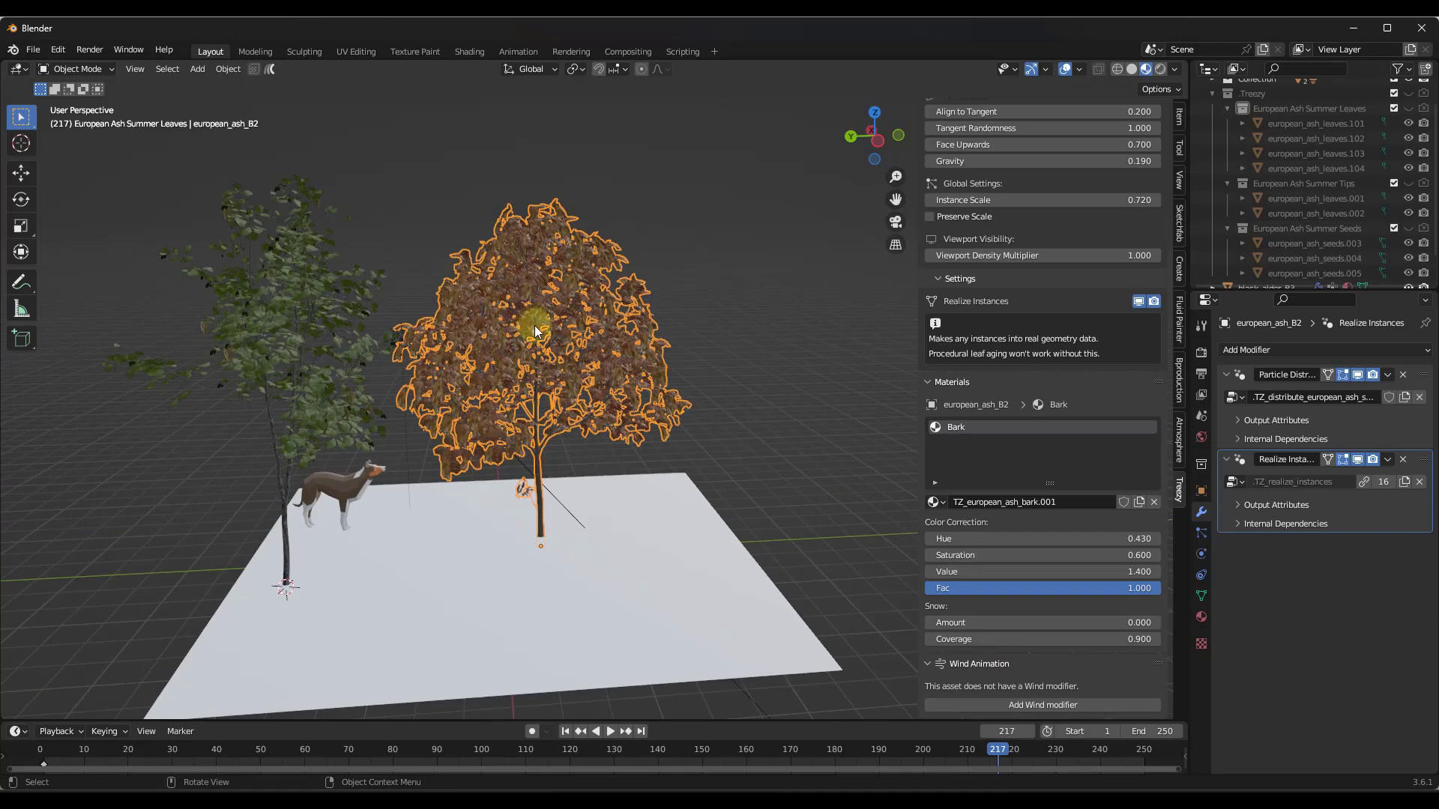
pyautogui.click(1044, 706)
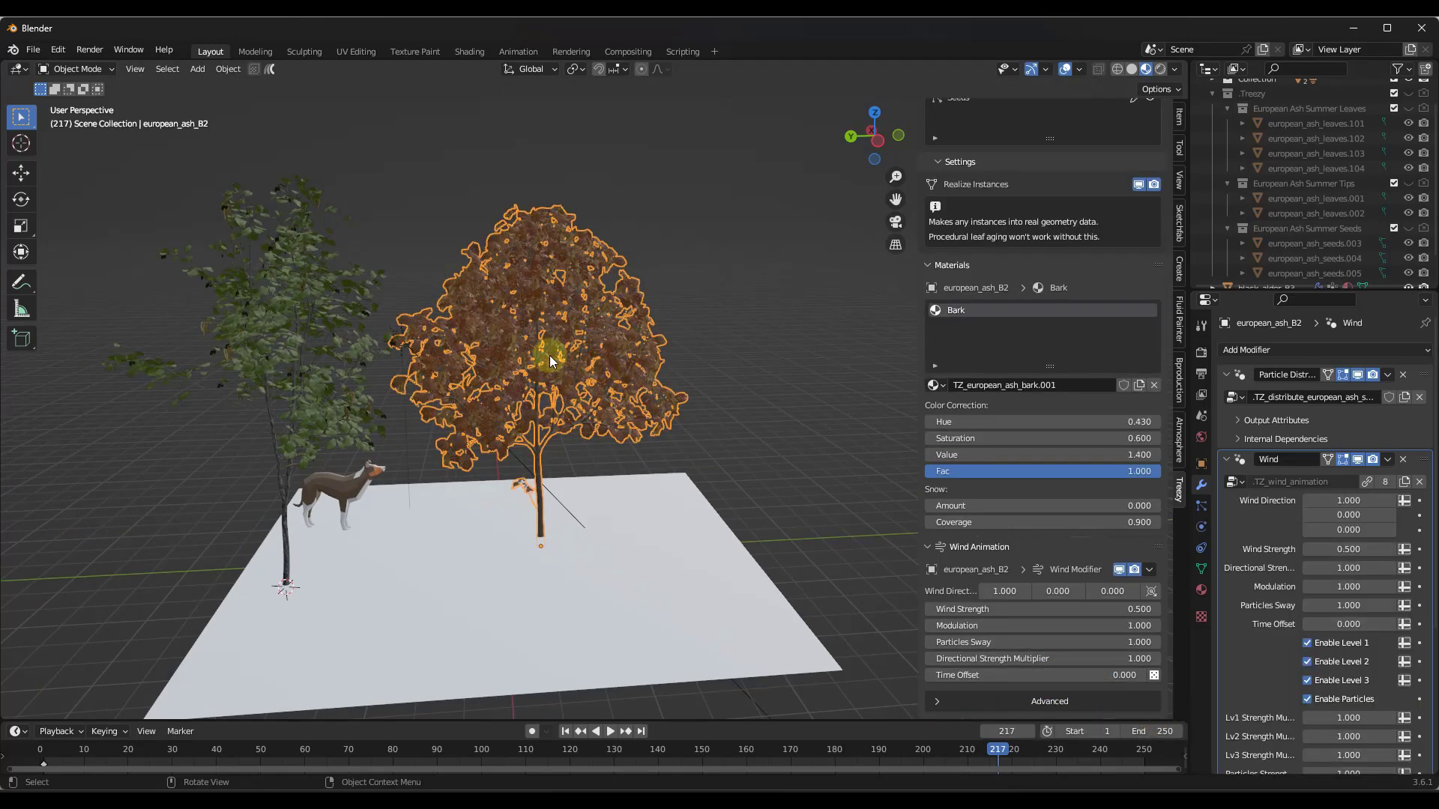
pyautogui.press('space')
pyautogui.scroll(3, 529, 332)
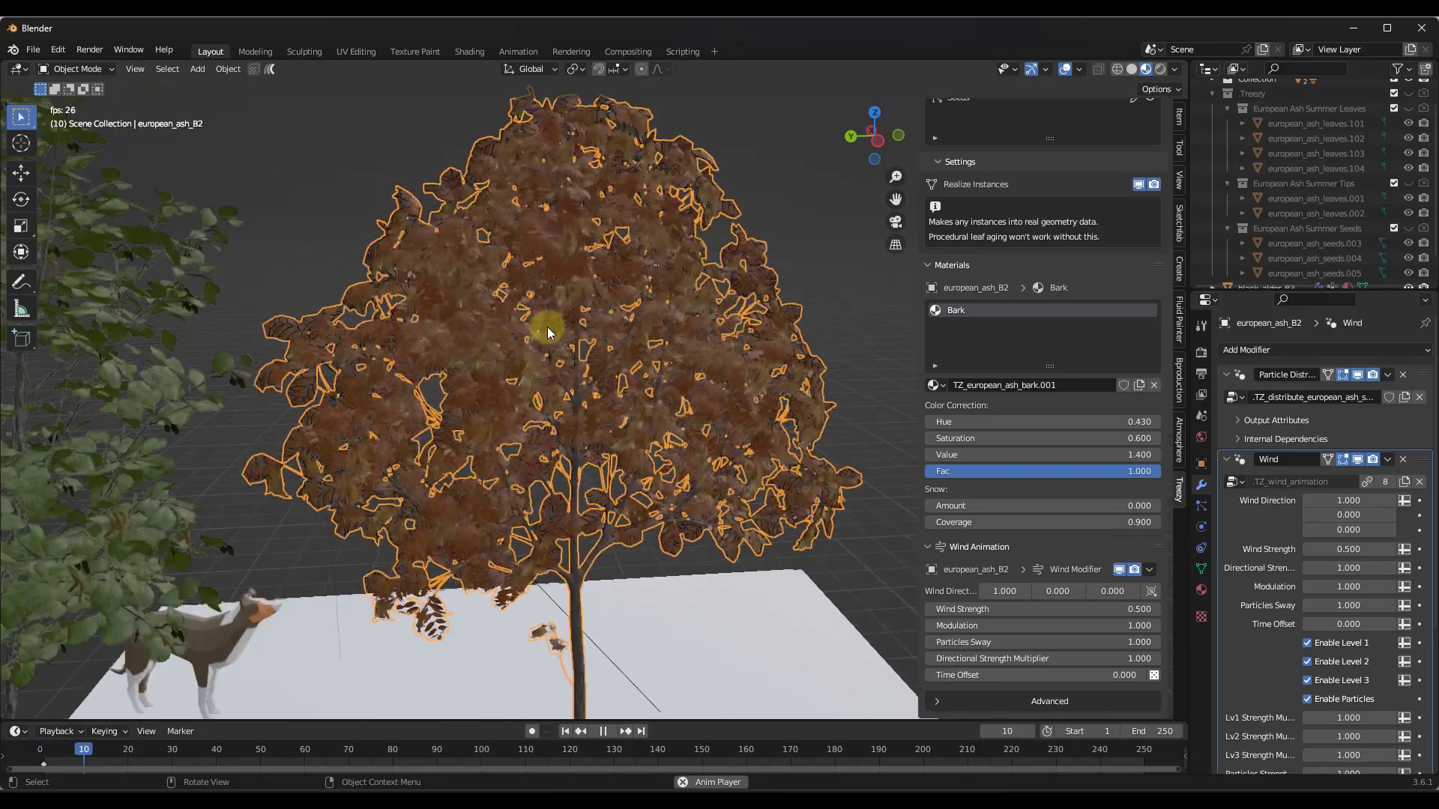
pyautogui.scroll(-2, 660, 300)
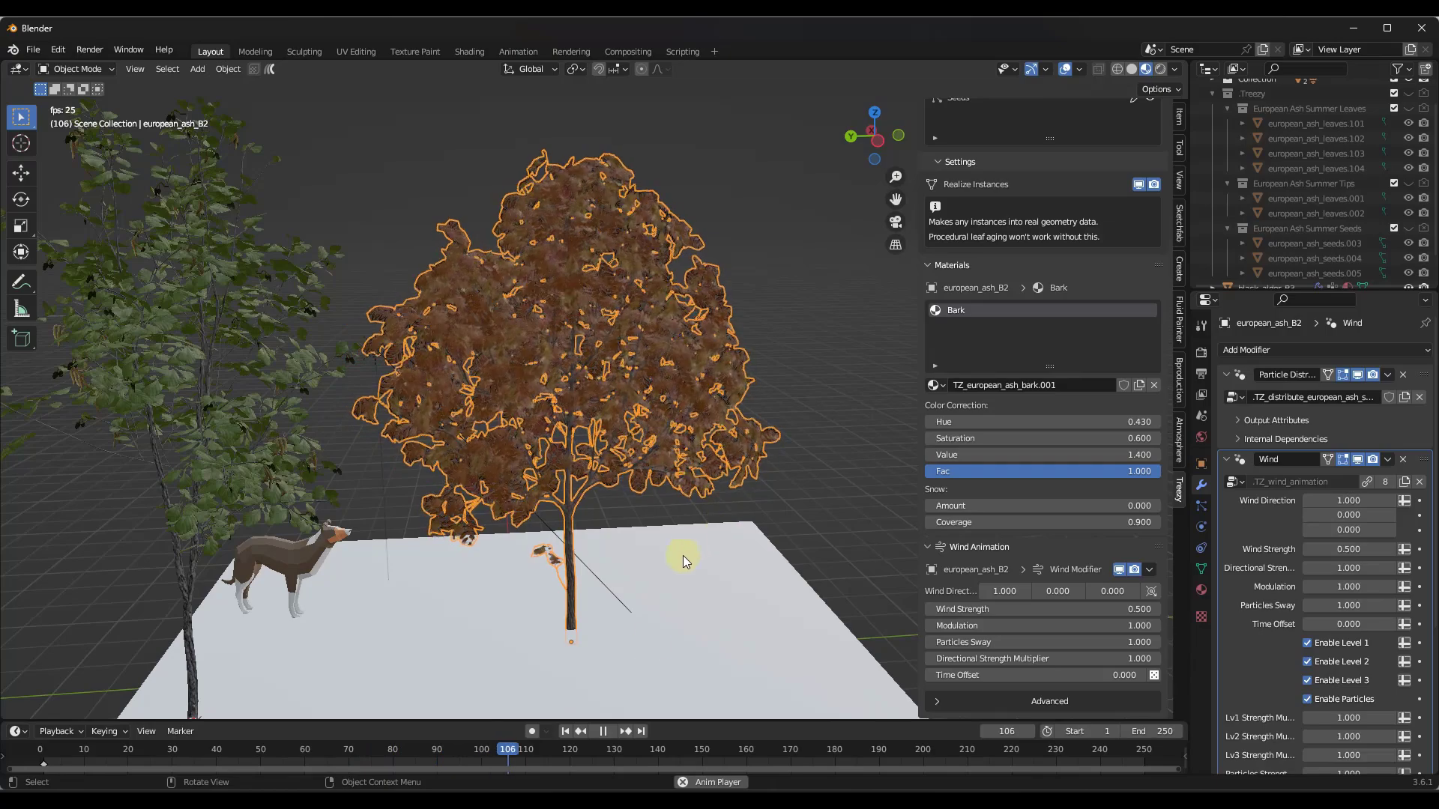
# Reduce the ash tree's Wind Strength to 0.291 and Particles Sway to 0.405 while the animation plays
pyautogui.moveTo(565, 420); pyautogui.dragTo(597, 403, button='middle')
pyautogui.moveTo(984, 609); pyautogui.dragTo(817, 417)
pyautogui.moveTo(649, 453); pyautogui.dragTo(577, 449)
pyautogui.moveTo(699, 347); pyautogui.dragTo(658, 326, button='middle')
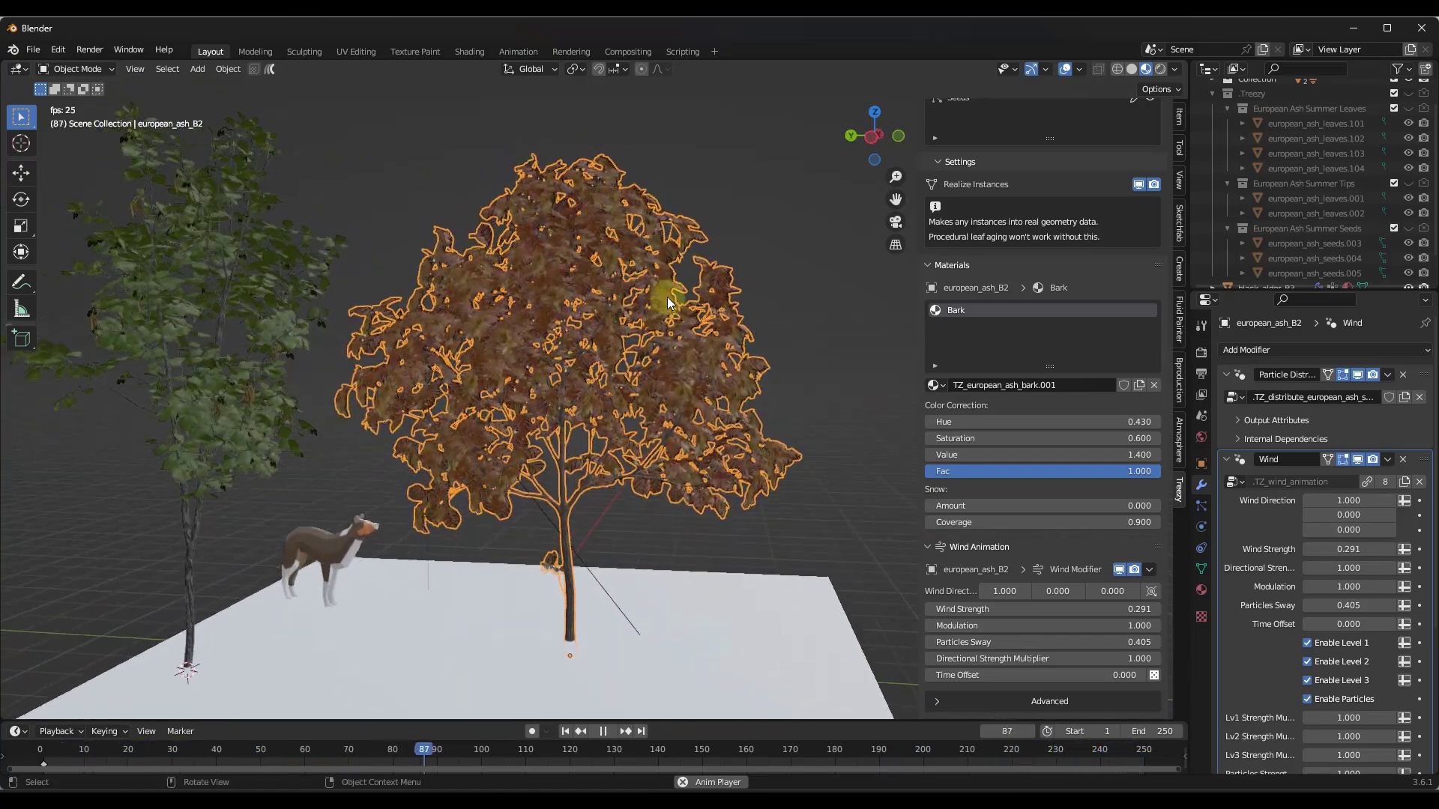
pyautogui.scroll(-1, 664, 270)
pyautogui.scroll(2, 583, 274)
pyautogui.scroll(5, 627, 342)
pyautogui.scroll(-7, 626, 352)
# Add a Wind modifier to the black alder and inspect its moving foliage up close
pyautogui.click(322, 319)
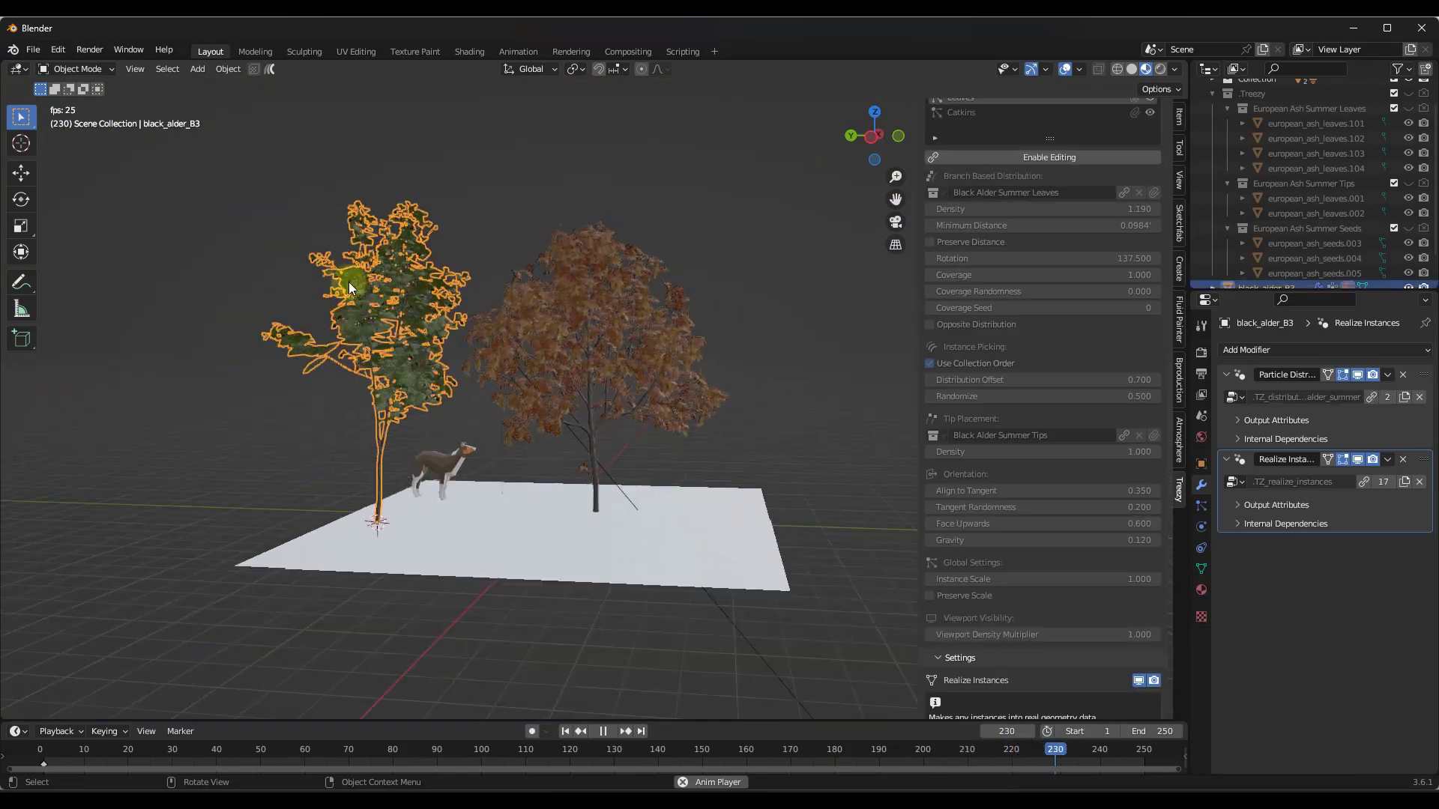
pyautogui.scroll(3, 352, 282)
pyautogui.scroll(-10, 1092, 632)
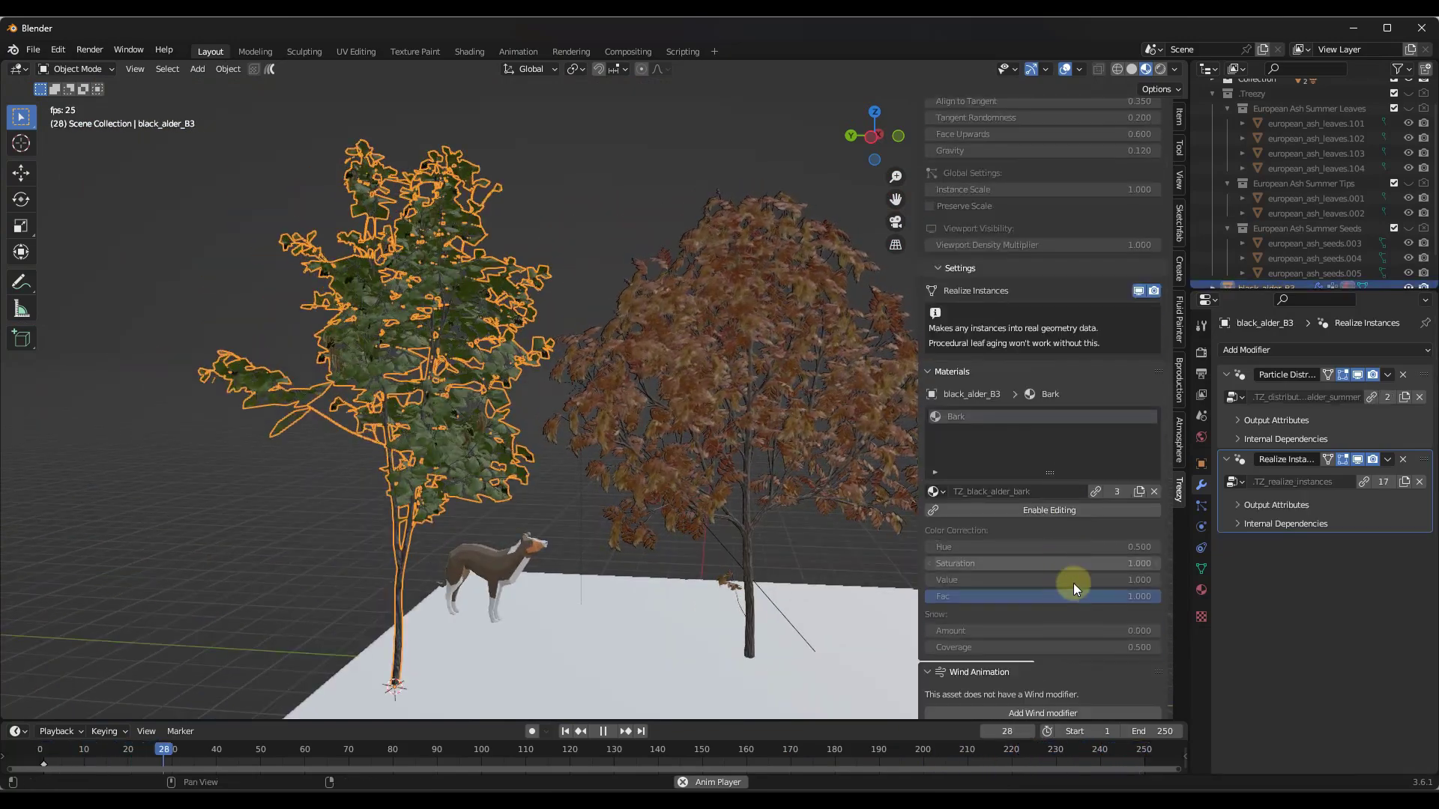
pyautogui.click(1048, 708)
pyautogui.moveTo(476, 363); pyautogui.dragTo(562, 367, button='middle')
pyautogui.scroll(6, 409, 330)
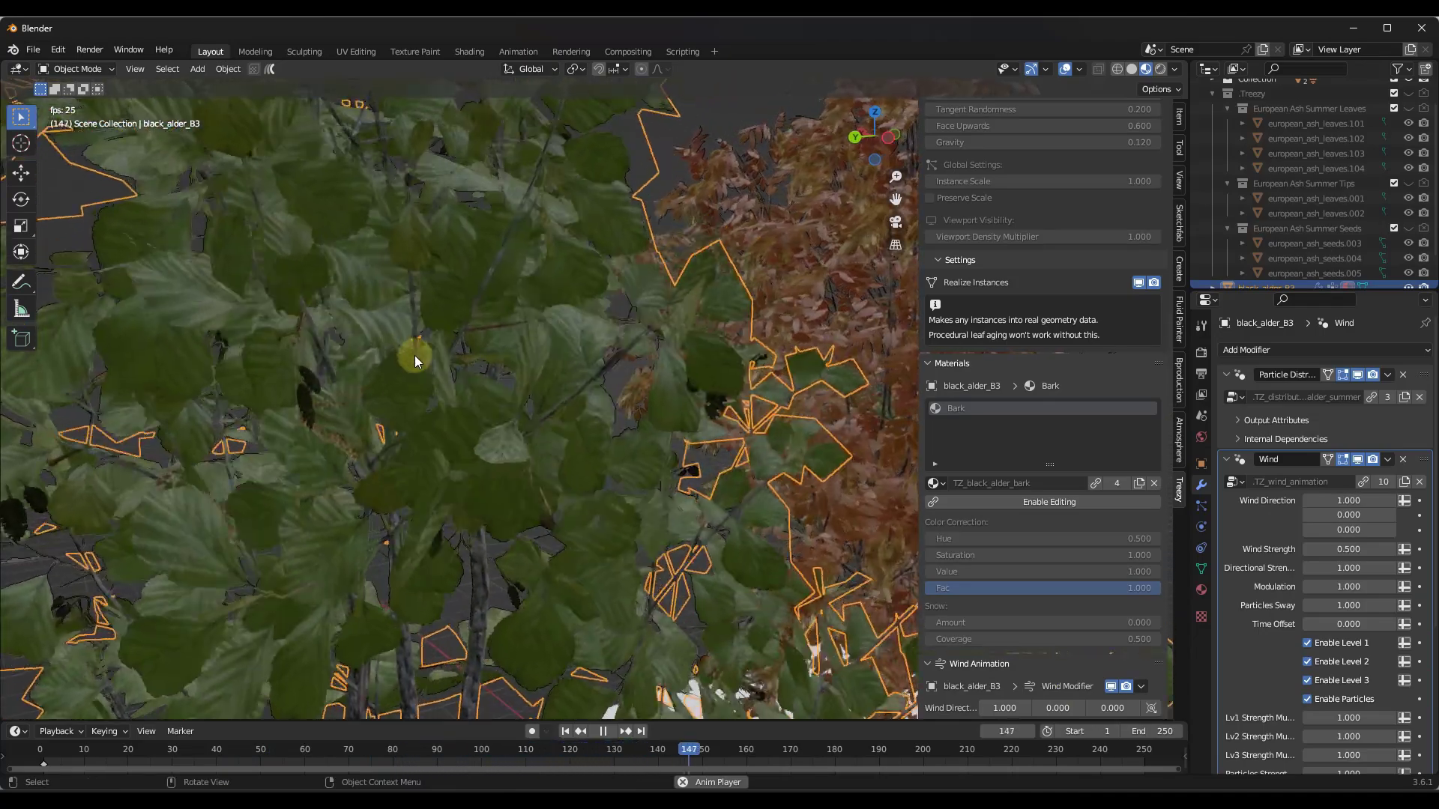
pyautogui.scroll(-6, 416, 355)
# Disable Group 1, Group 2, Group 3 and Particles in the ash tree's advanced wind settings
pyautogui.moveTo(424, 355); pyautogui.dragTo(680, 354, button='middle')
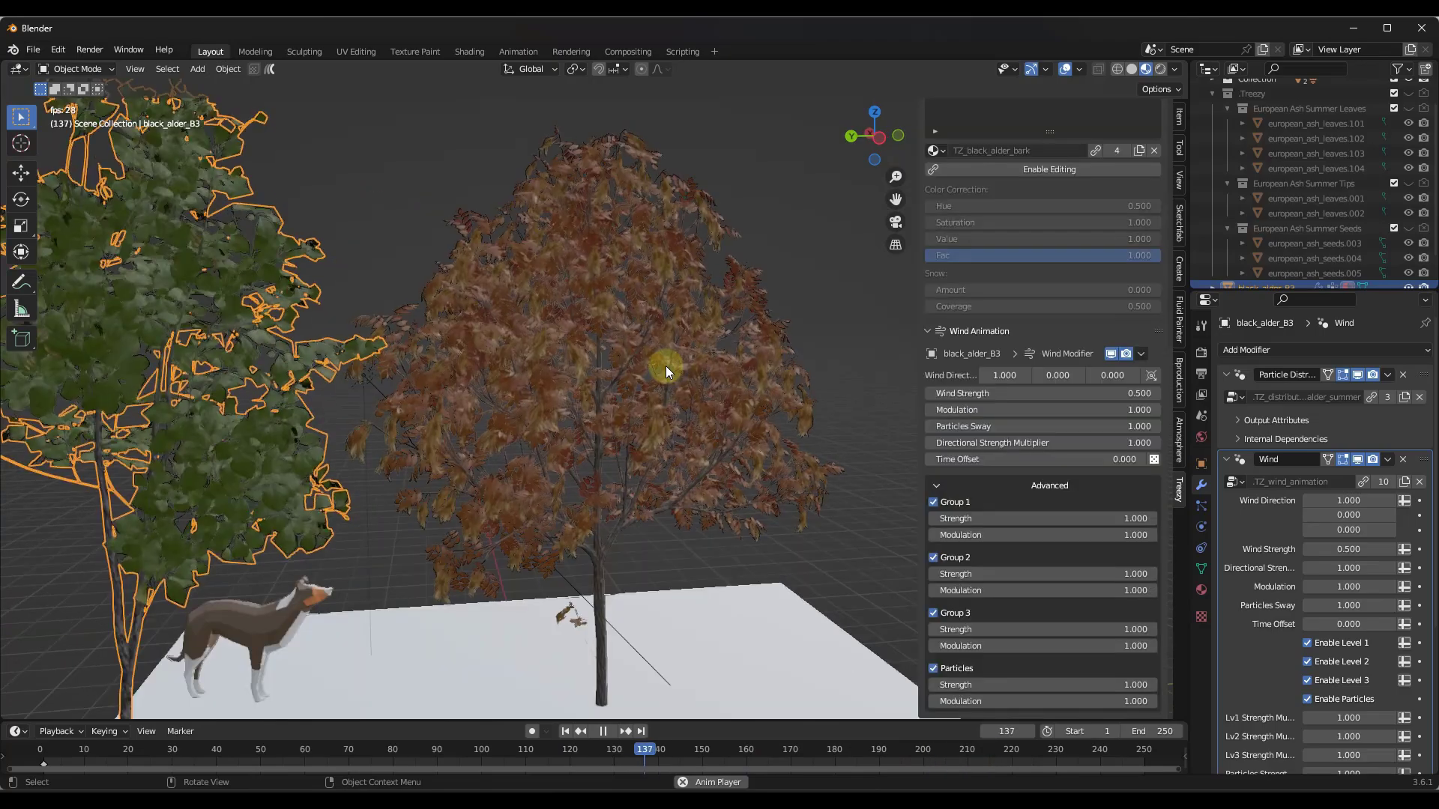
pyautogui.click(666, 365)
pyautogui.scroll(5, 705, 382)
pyautogui.scroll(-4, 616, 367)
pyautogui.scroll(3, 616, 367)
pyautogui.click(933, 502)
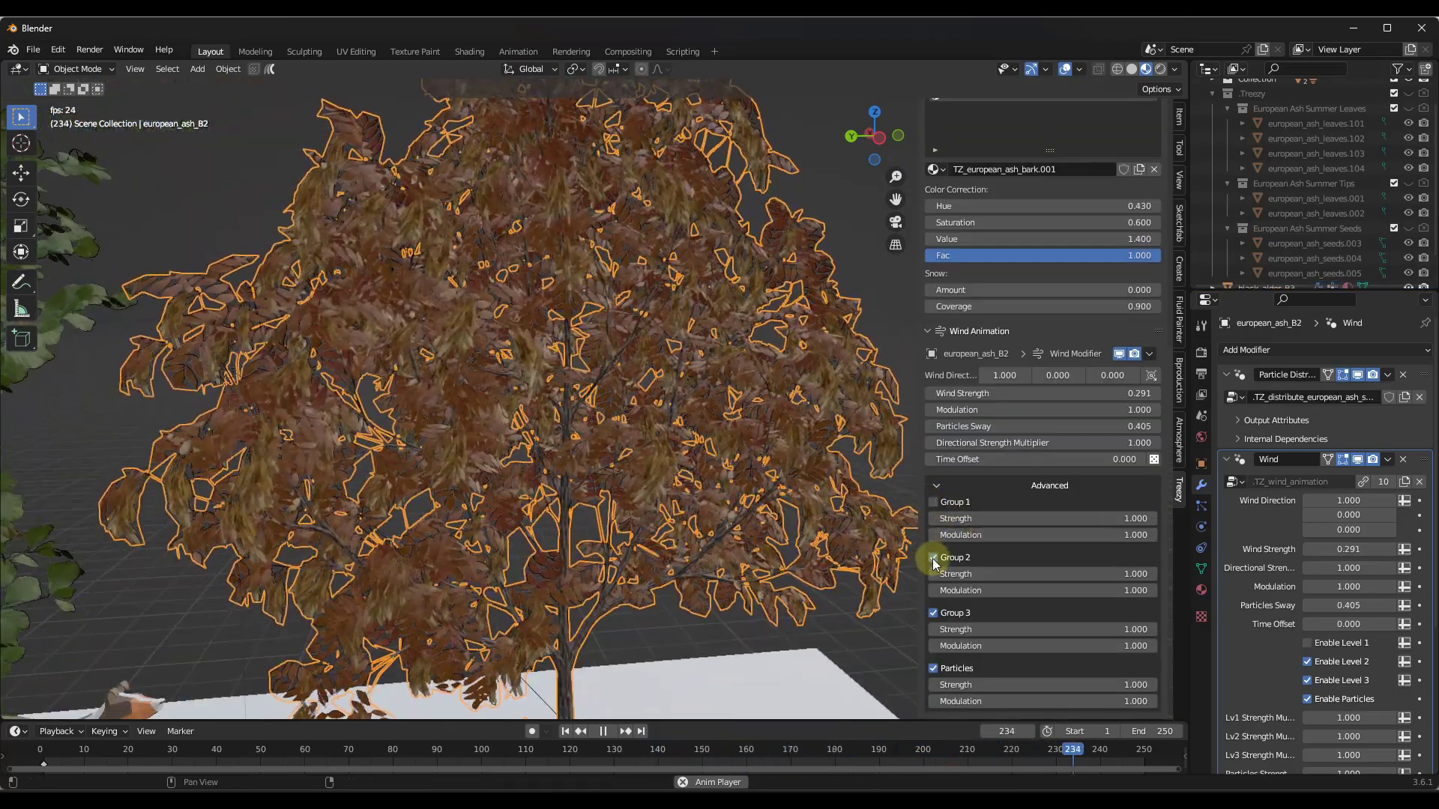
pyautogui.click(933, 558)
pyautogui.click(933, 613)
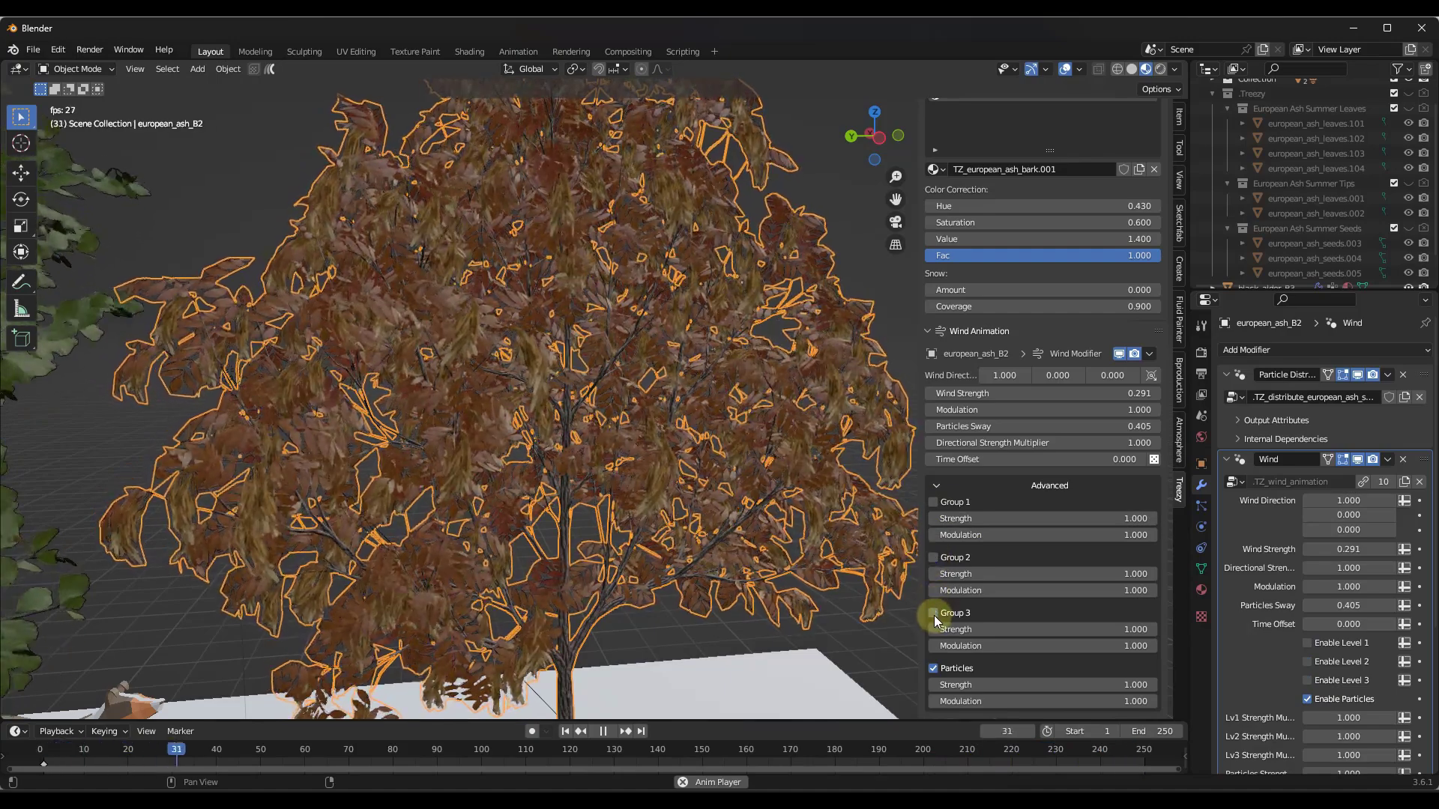
pyautogui.click(933, 668)
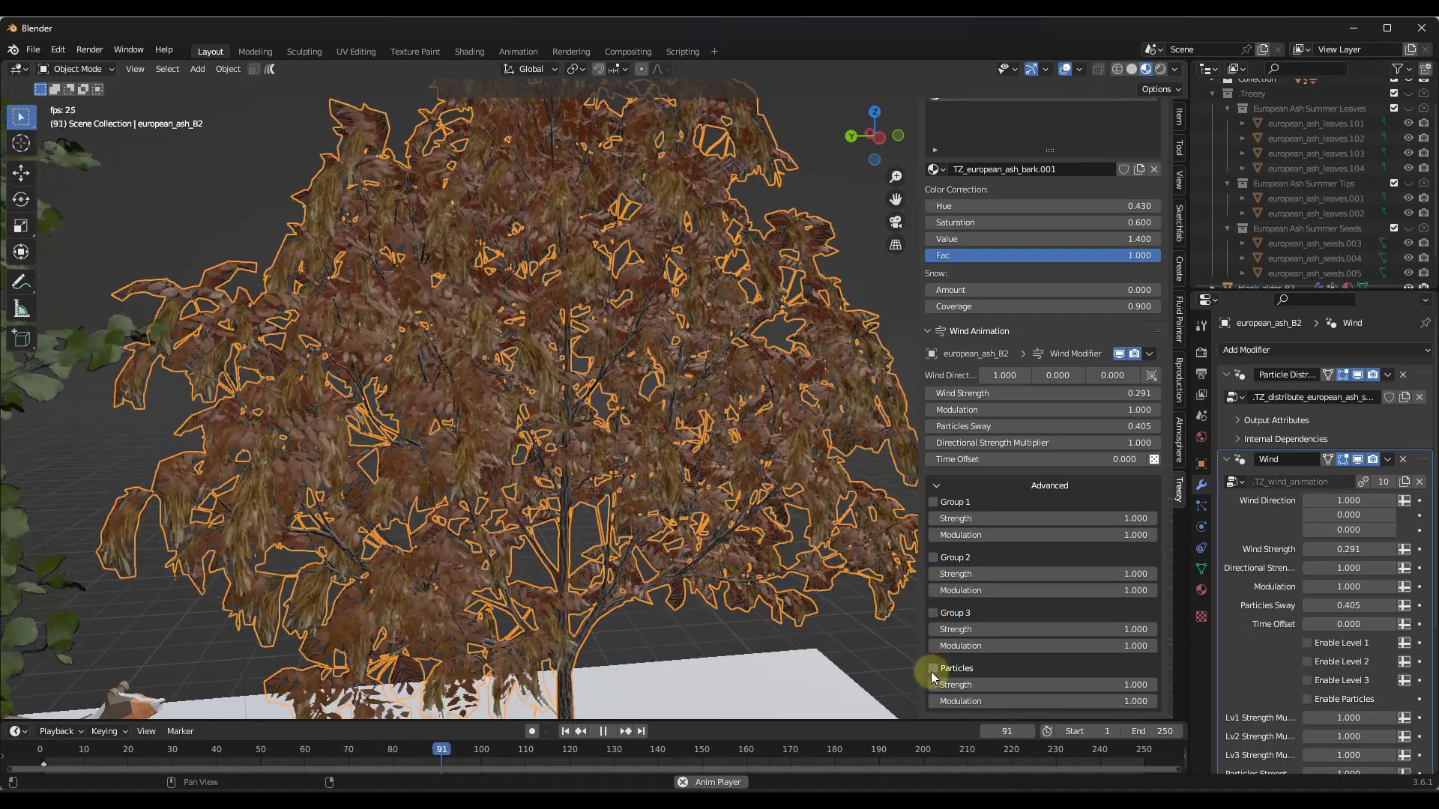
# Enable only wind Group 3 on the ash tree, set its Strength to 1.450 and inspect the motion
pyautogui.click(934, 611)
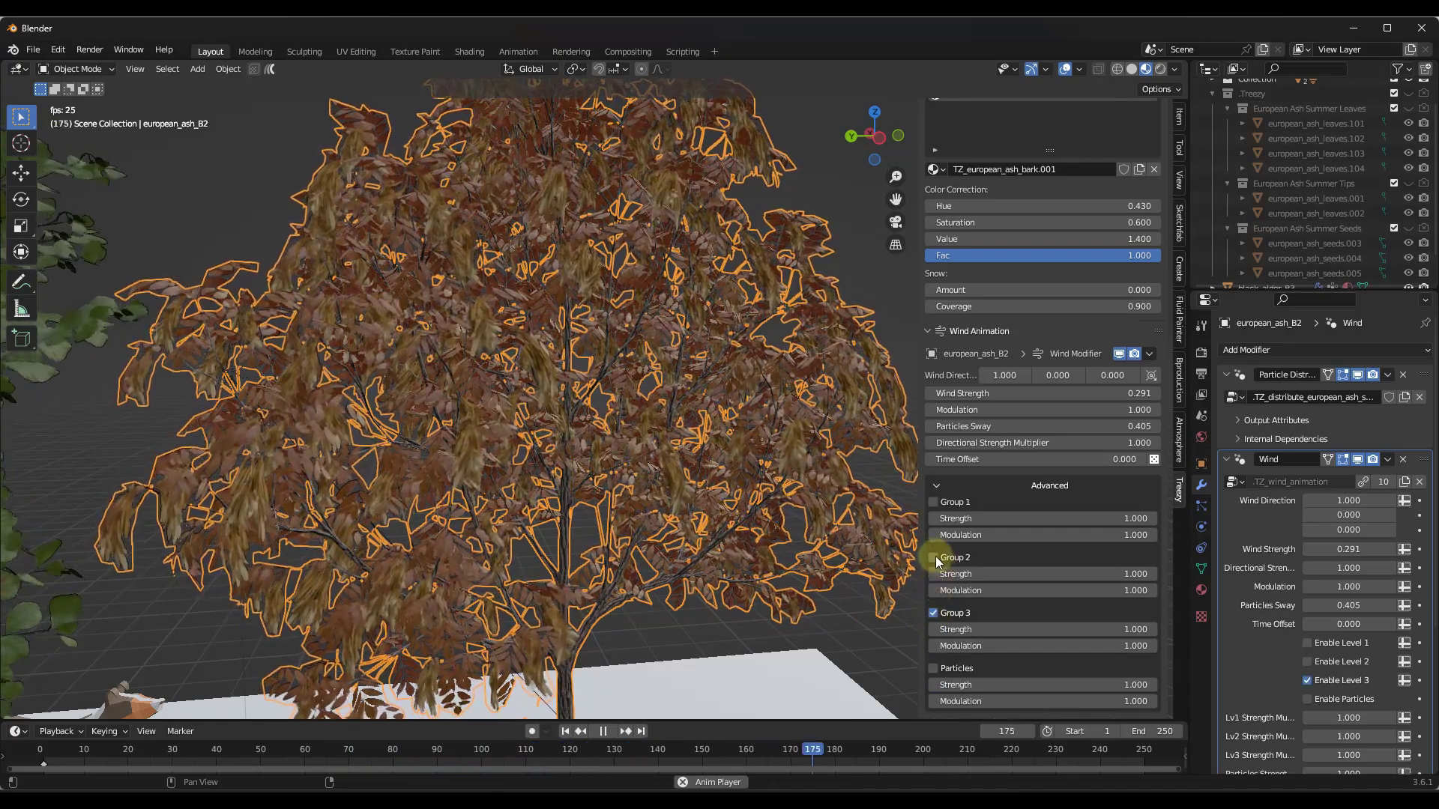
pyautogui.moveTo(1005, 628); pyautogui.dragTo(1278, 630)
pyautogui.moveTo(558, 447); pyautogui.dragTo(695, 471)
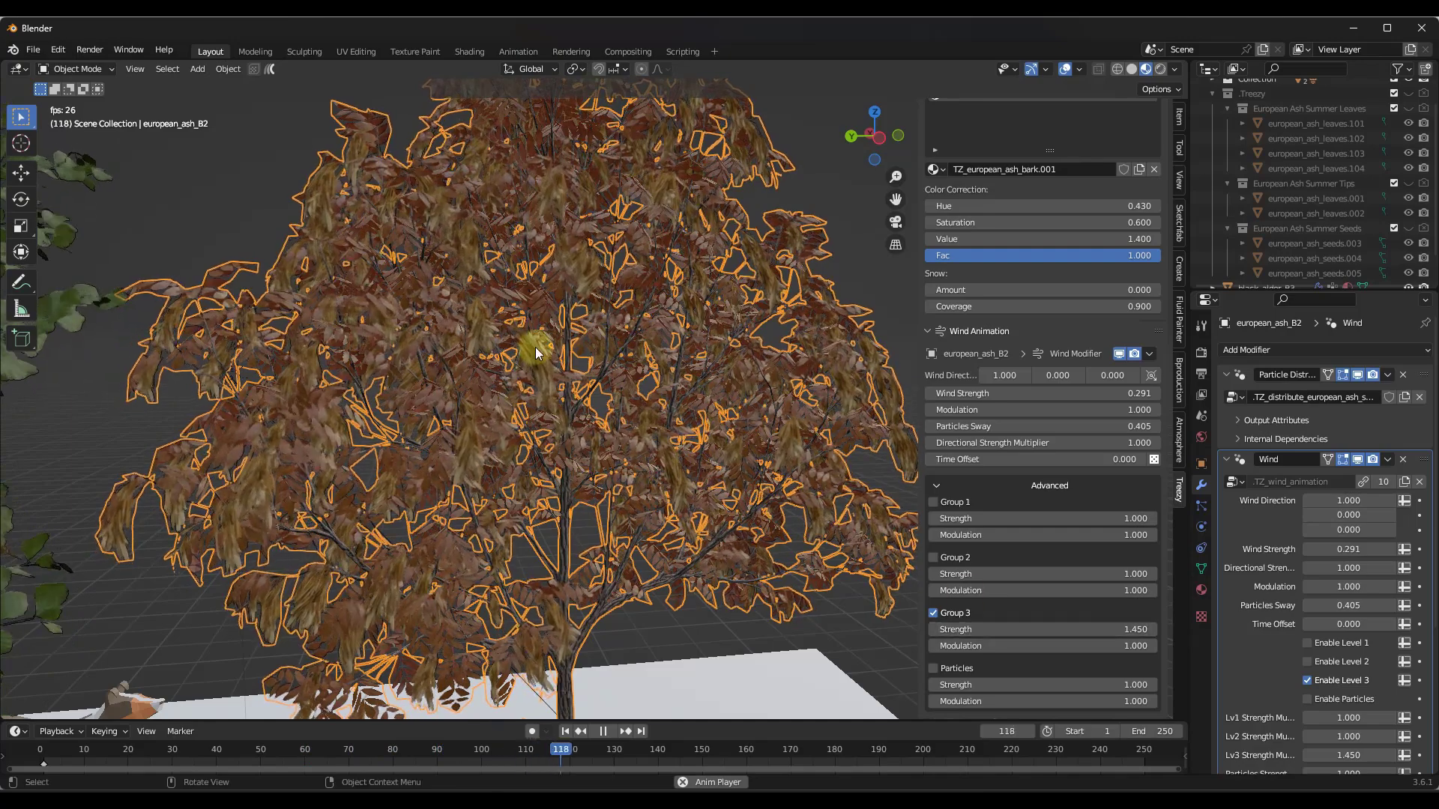
pyautogui.scroll(-3, 633, 363)
pyautogui.moveTo(701, 360)
pyautogui.mouseDown(button='middle')
pyautogui.moveTo(631, 364)
pyautogui.moveTo(690, 360)
pyautogui.mouseUp(button='middle')
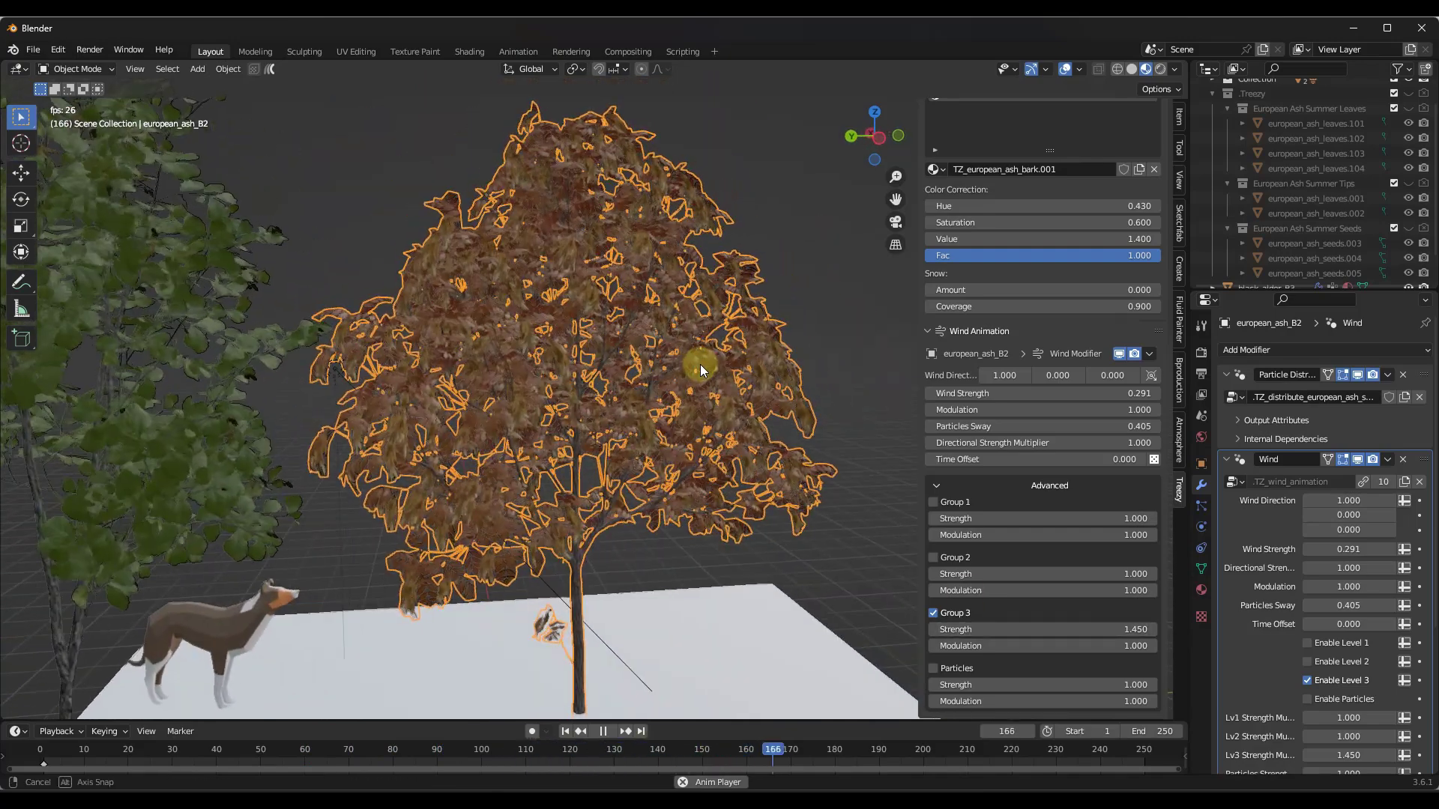